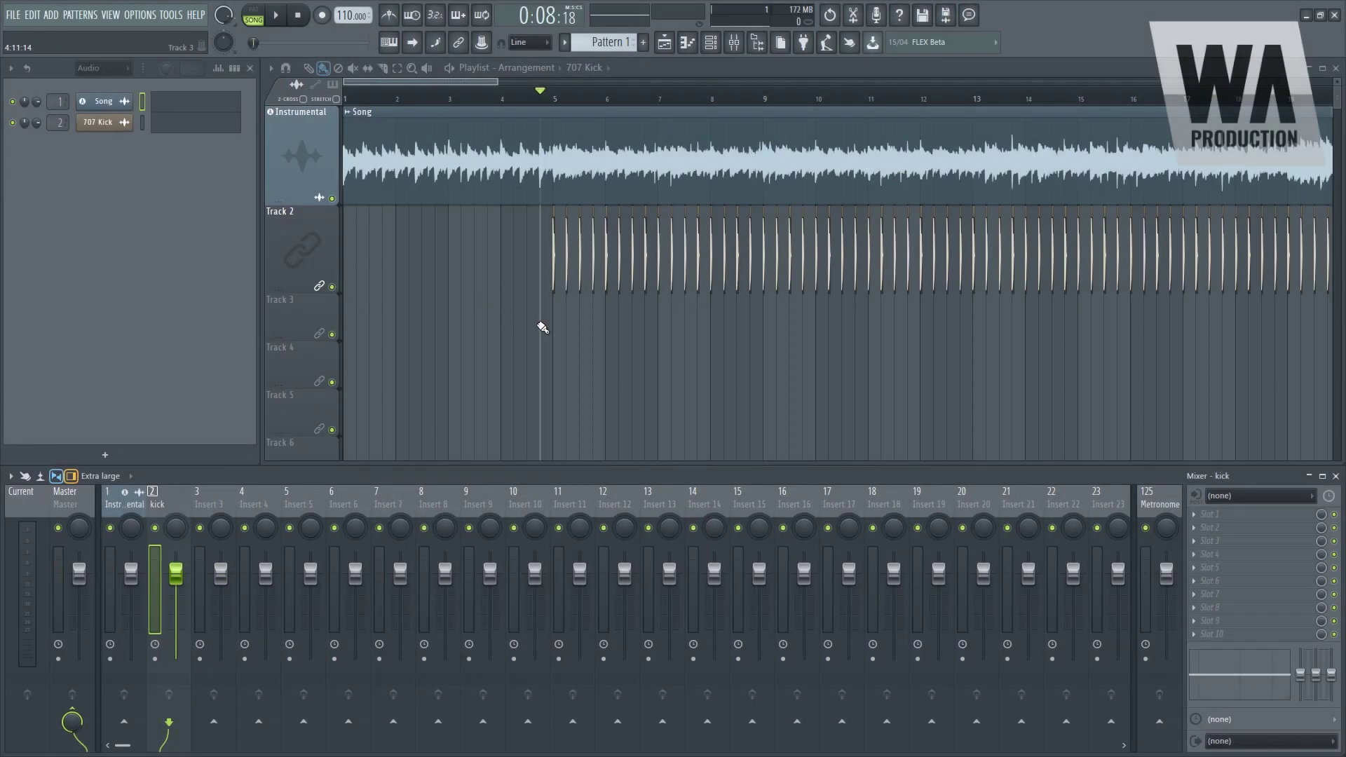
Zoom the playlist in horizontally around bar 5 to show the kick hits and Instrumental waveform.
{"action": "scroll", "coordinate": [543, 328], "scroll_direction": "up", "scroll_amount": 2}
{"action": "scroll", "coordinate": [544, 327], "scroll_direction": "up", "scroll_amount": 1}
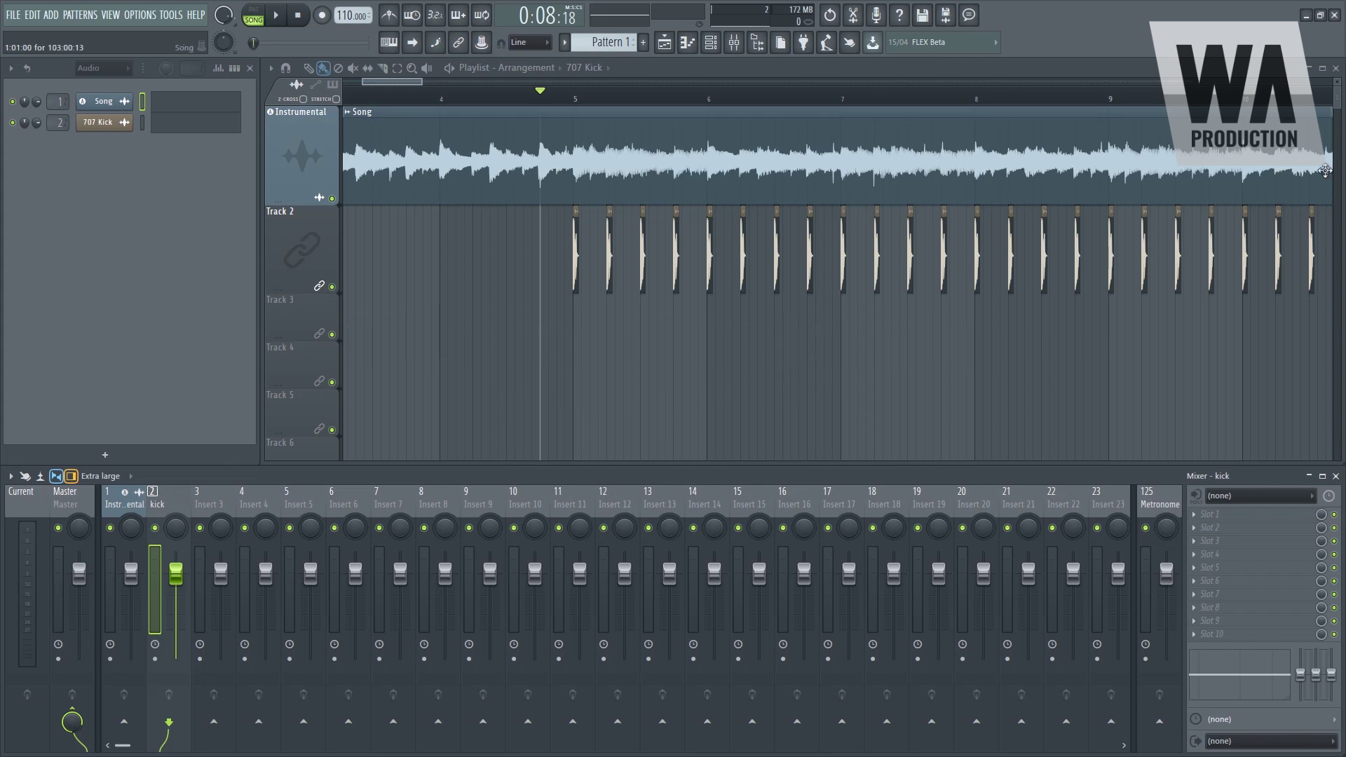
{"action": "left_click", "coordinate": [1323, 68]}
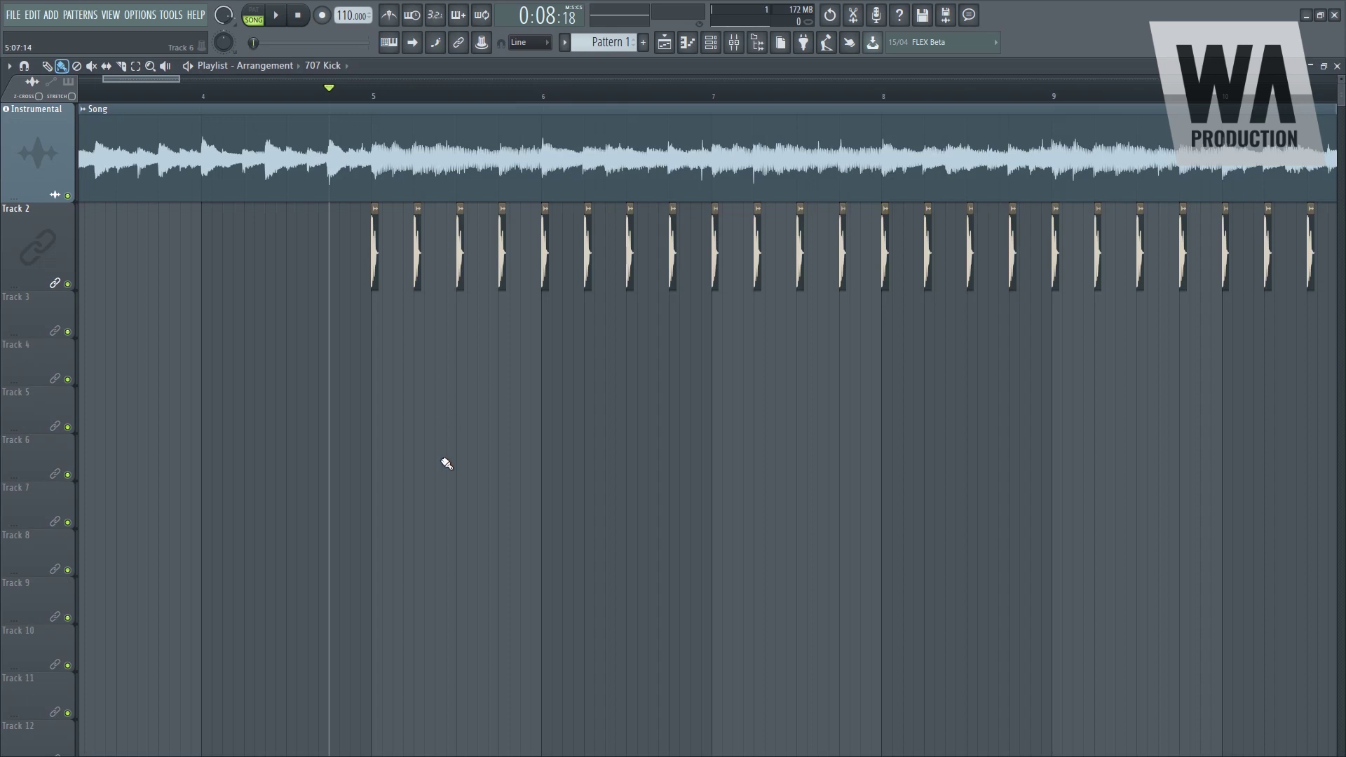
{"action": "scroll", "coordinate": [321, 388], "scroll_direction": "up", "scroll_amount": 5}
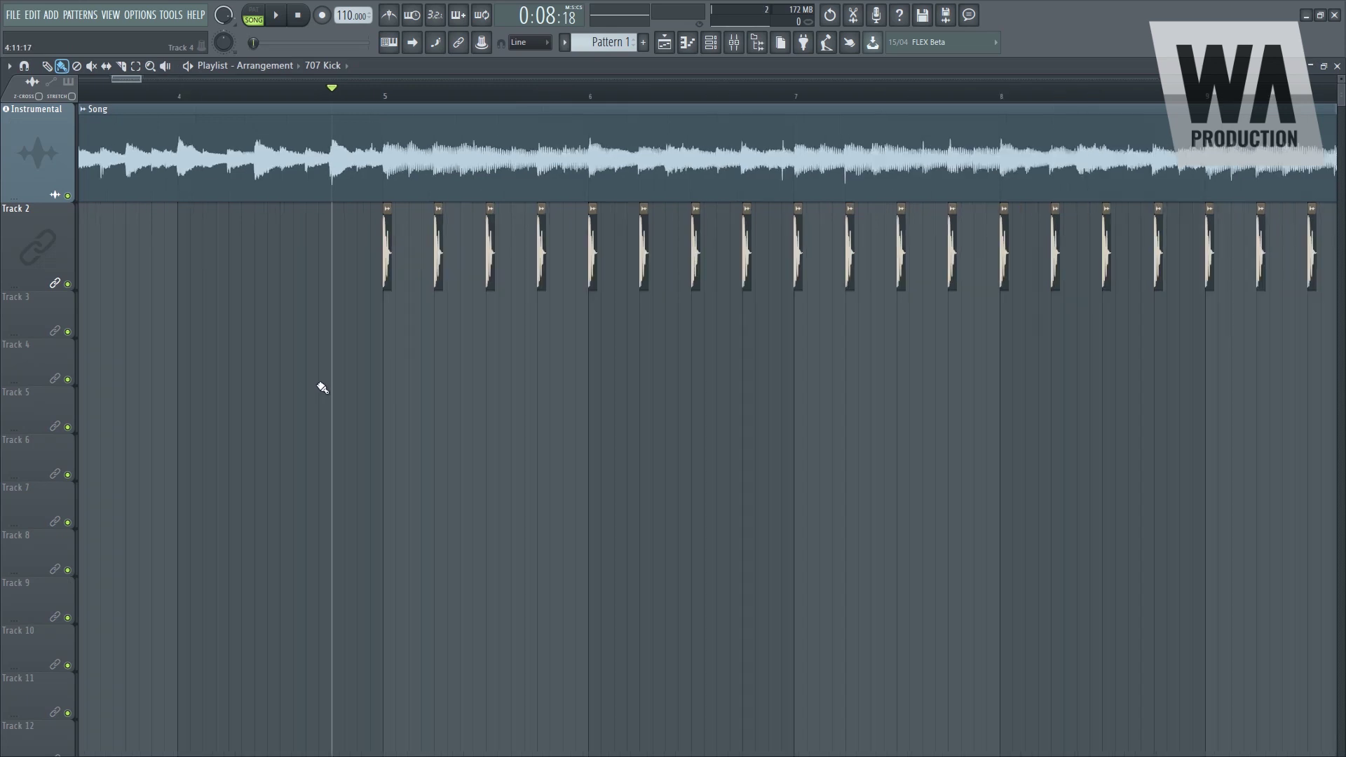
{"action": "key", "text": "space"}
{"action": "scroll", "coordinate": [427, 339], "scroll_direction": "down", "scroll_amount": 5}
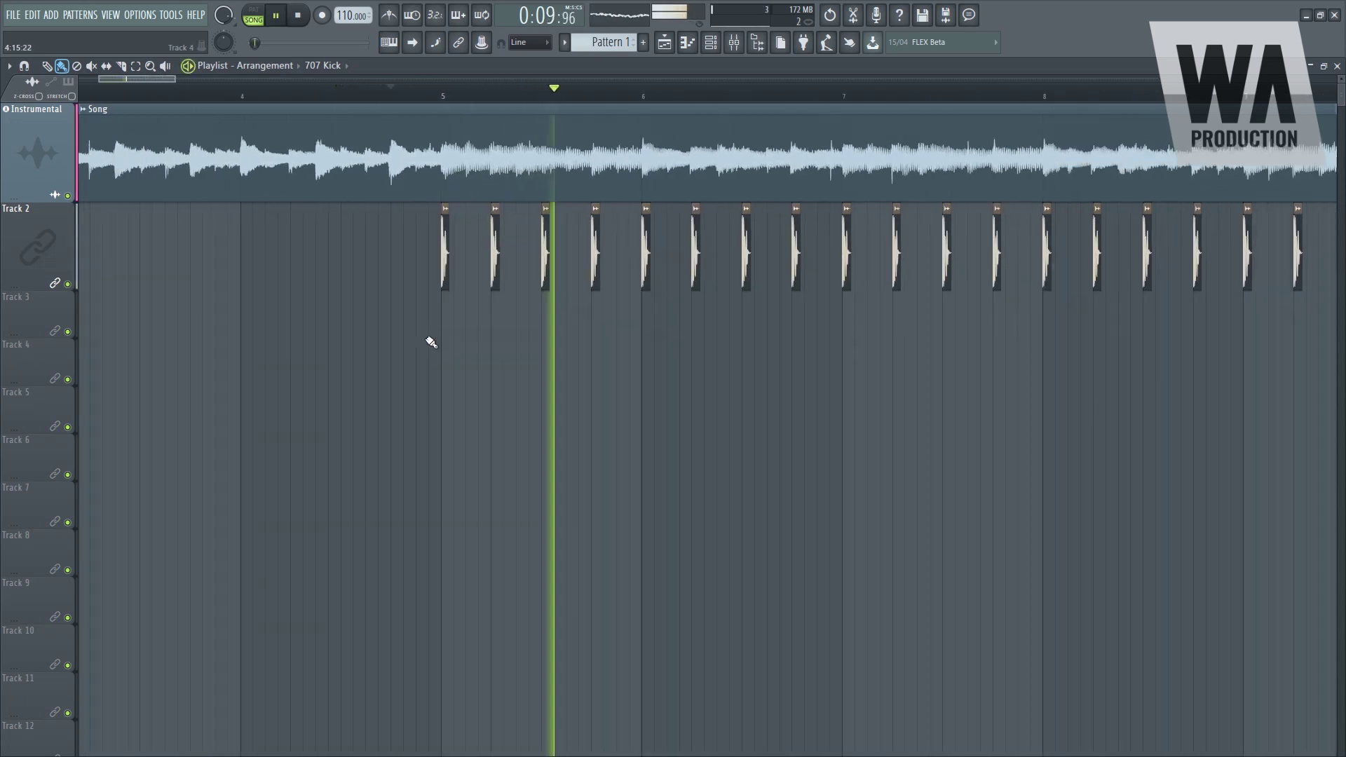
{"action": "key", "text": "space"}
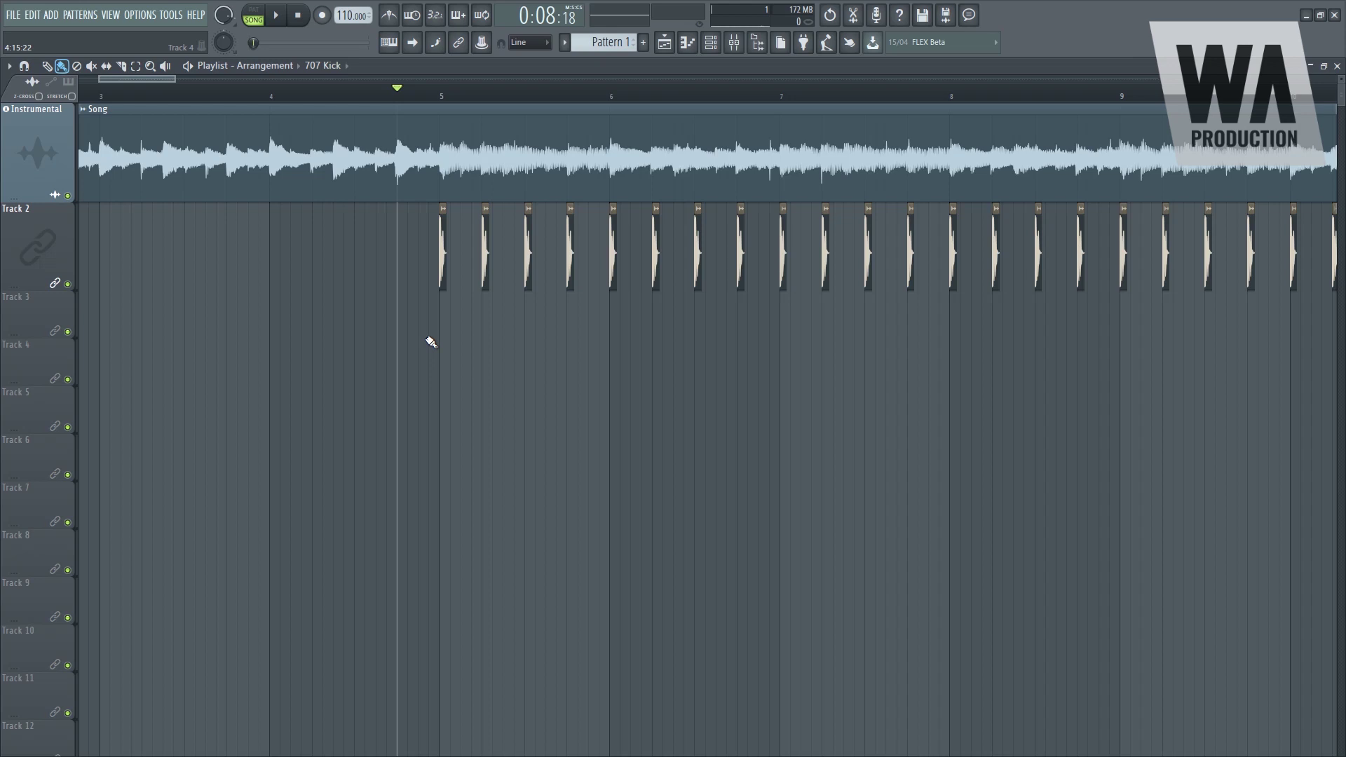
{"action": "key", "text": "space"}
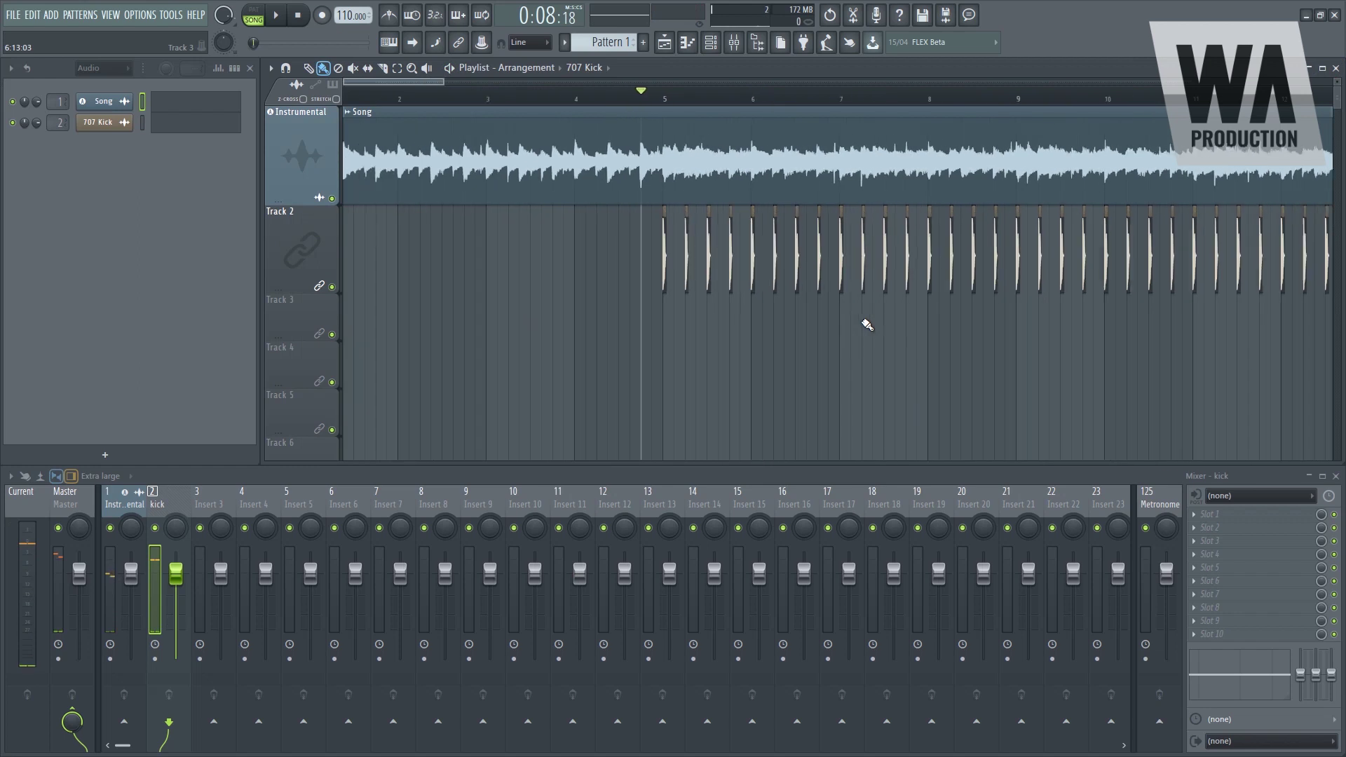
{"action": "scroll", "coordinate": [867, 324], "scroll_direction": "down", "scroll_amount": 1}
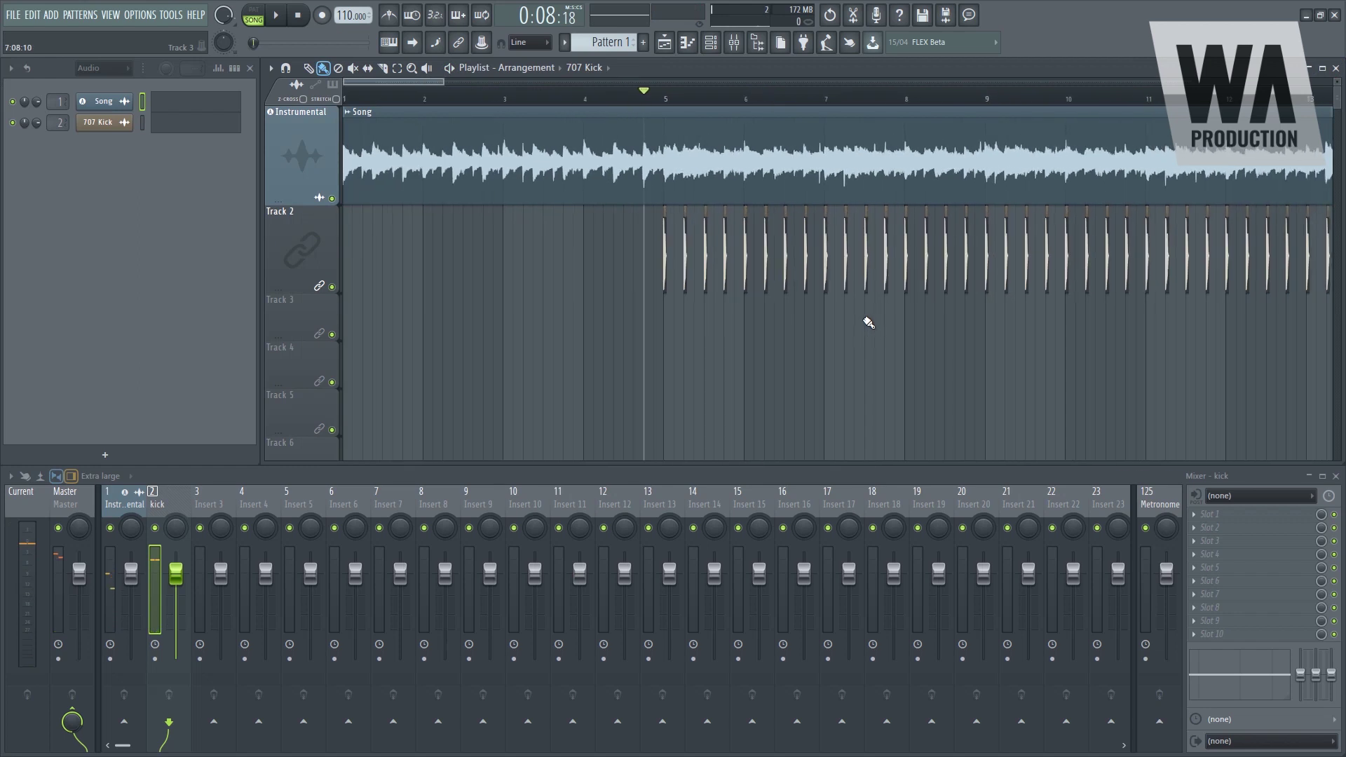
Load Gross Beat into an empty effect slot on the Instrumental mixer insert.
{"action": "left_click", "coordinate": [121, 502]}
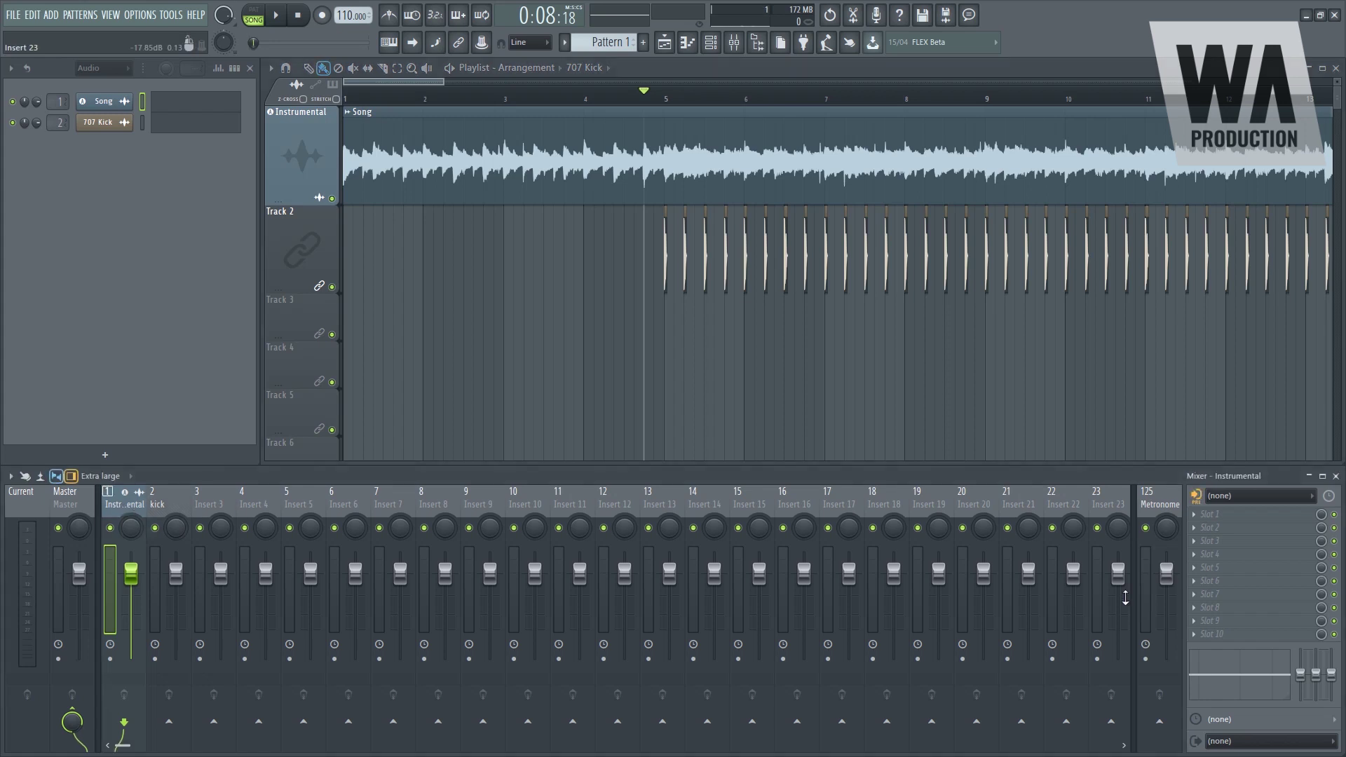
{"action": "left_click", "coordinate": [1246, 512]}
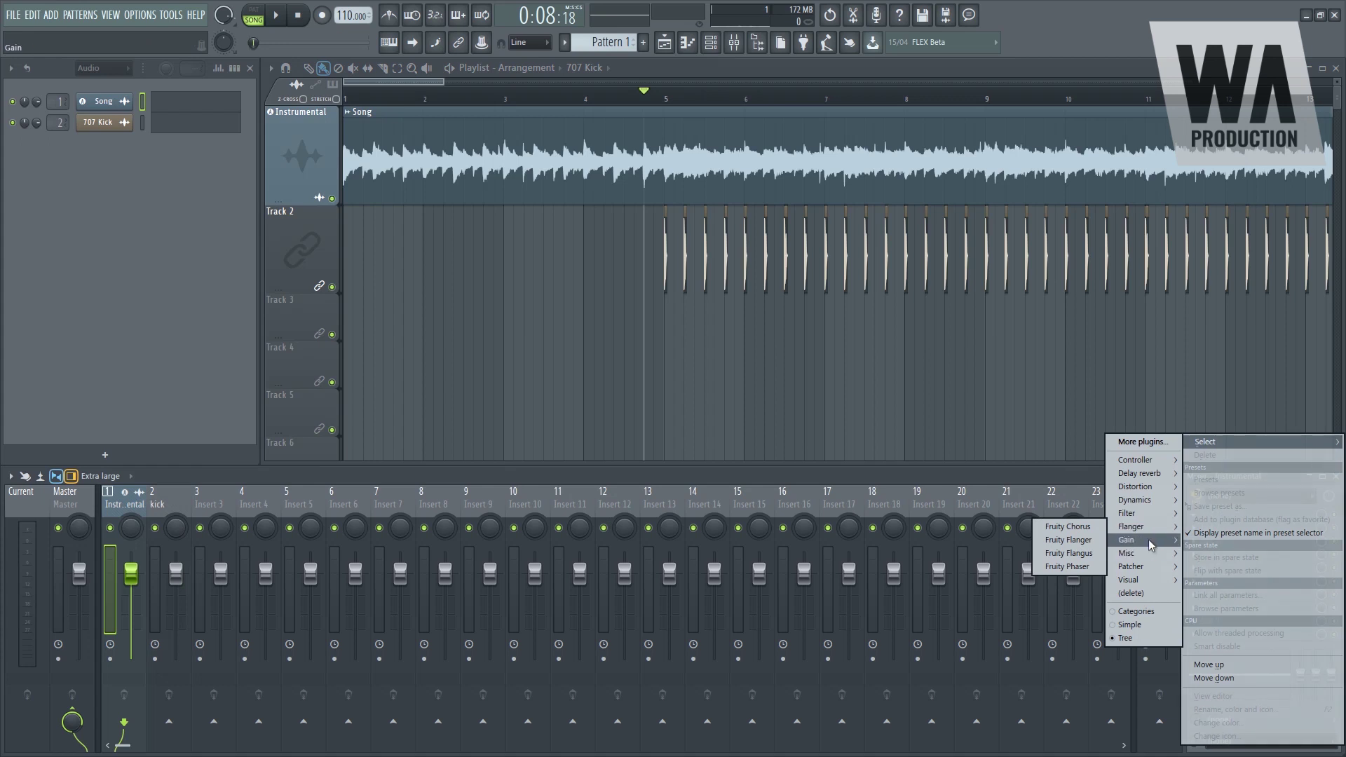
{"action": "mouse_move", "coordinate": [1148, 539]}
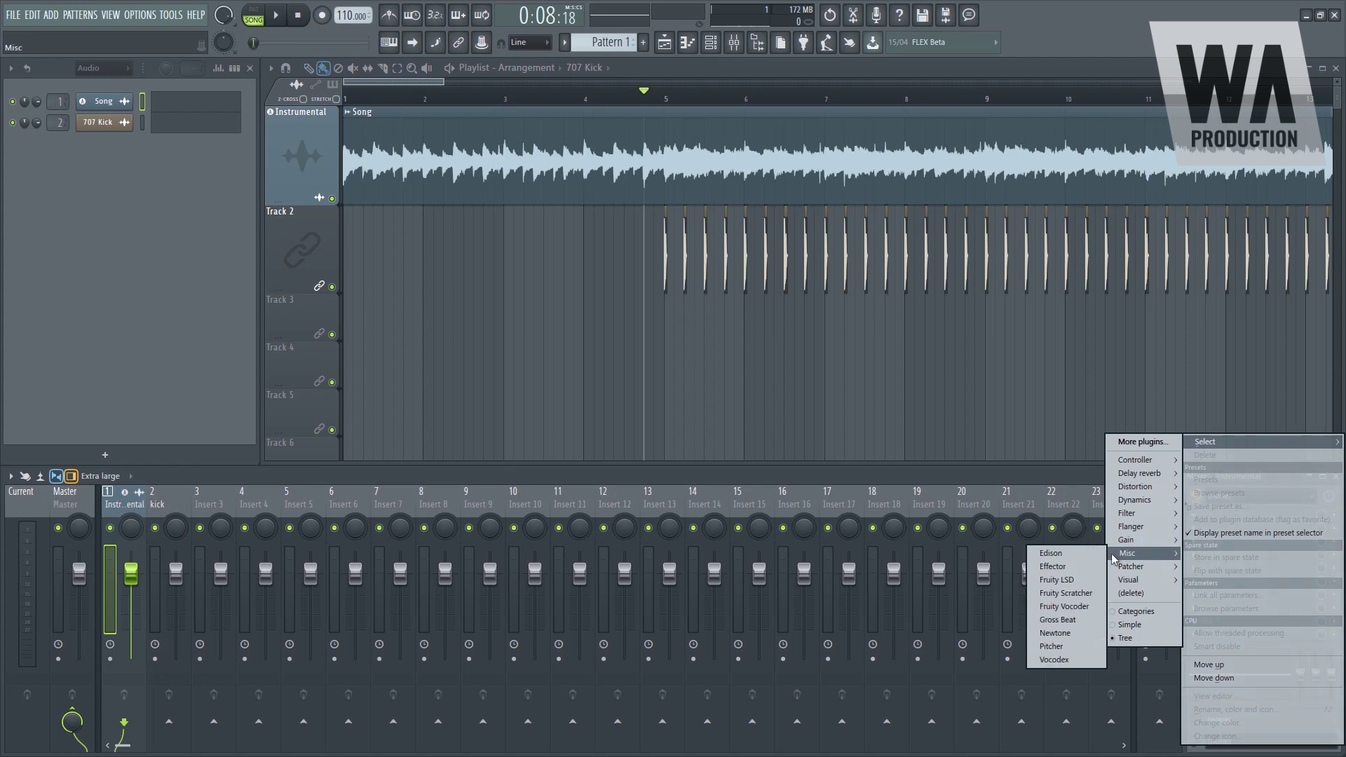
{"action": "left_click", "coordinate": [1058, 620]}
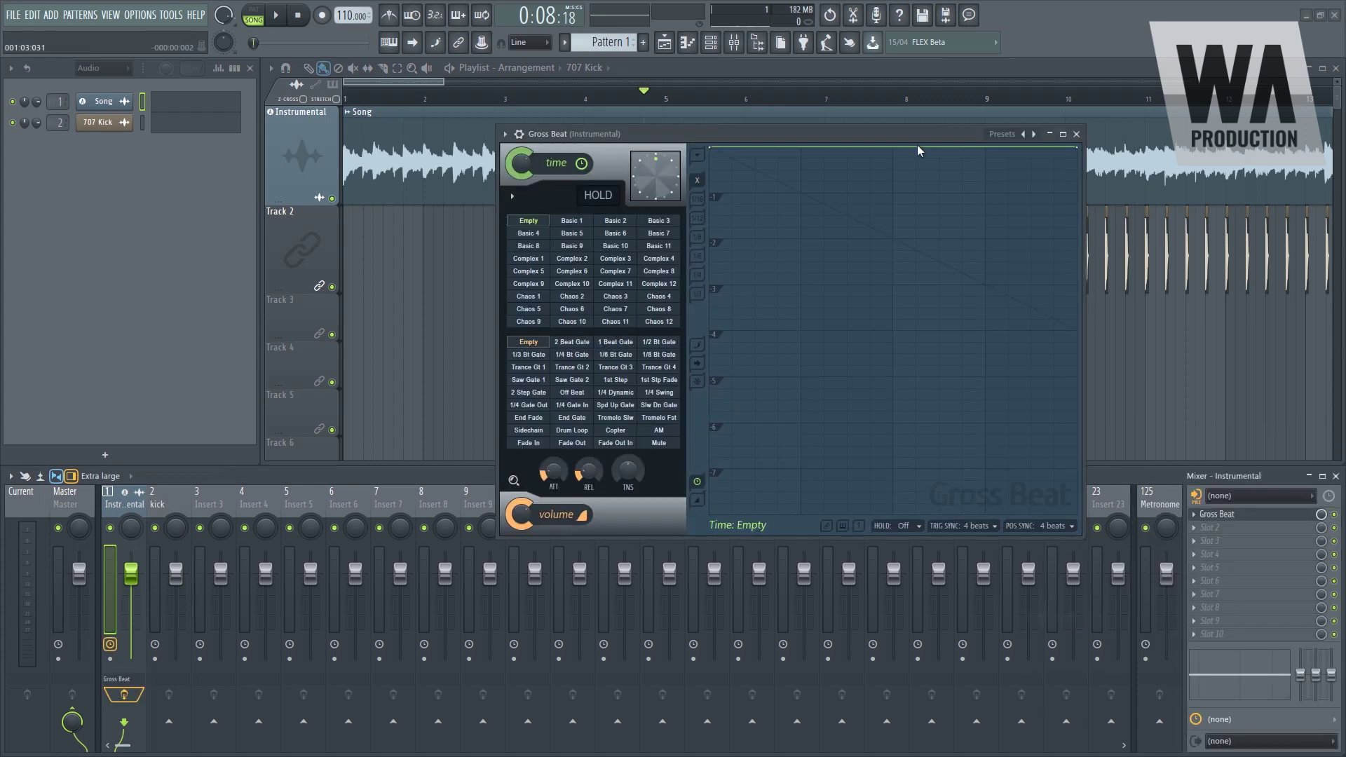
Reposition the Gross Beat window while auditioning, then apply its Sidechain volume preset.
{"action": "left_click_drag", "start_coordinate": [862, 145], "coordinate": [658, 349]}
{"action": "key", "text": "space"}
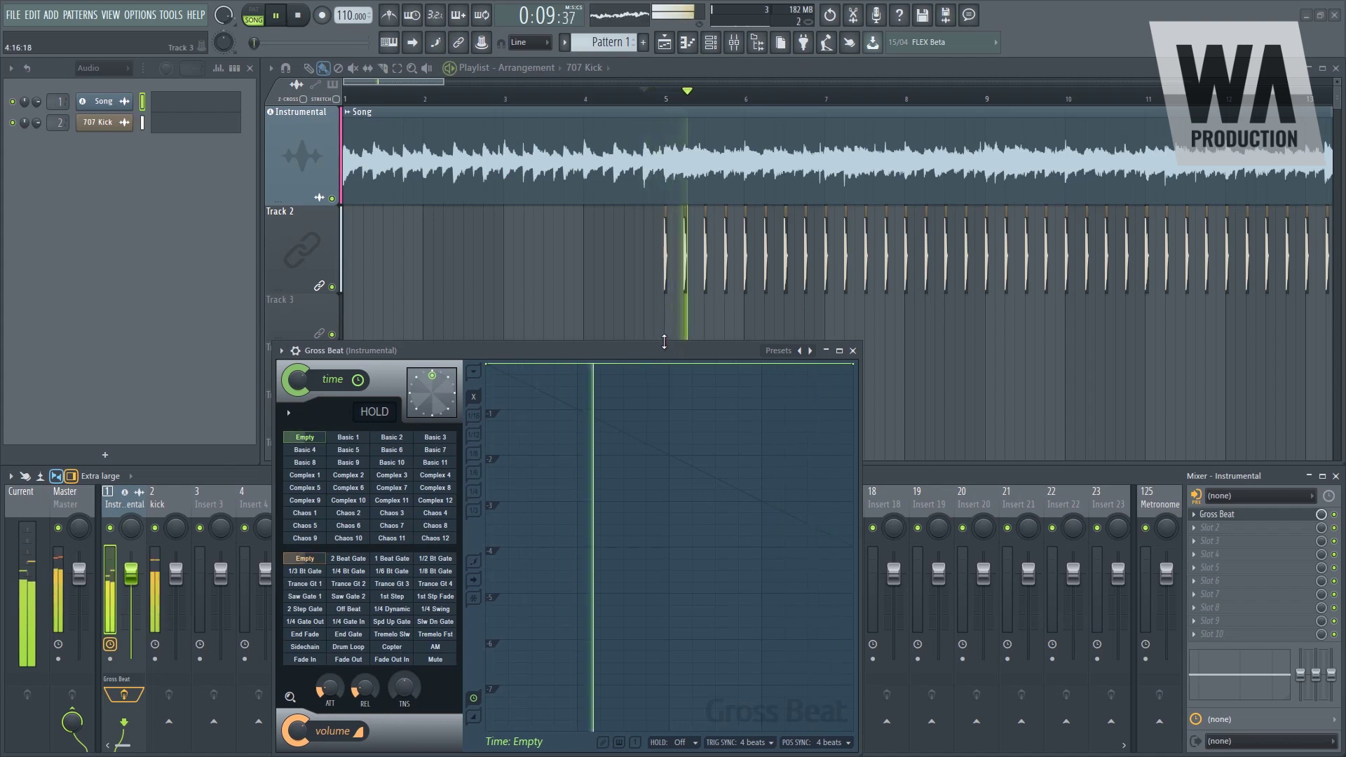
{"action": "left_click_drag", "start_coordinate": [680, 352], "coordinate": [542, 213]}
{"action": "key", "text": "space"}
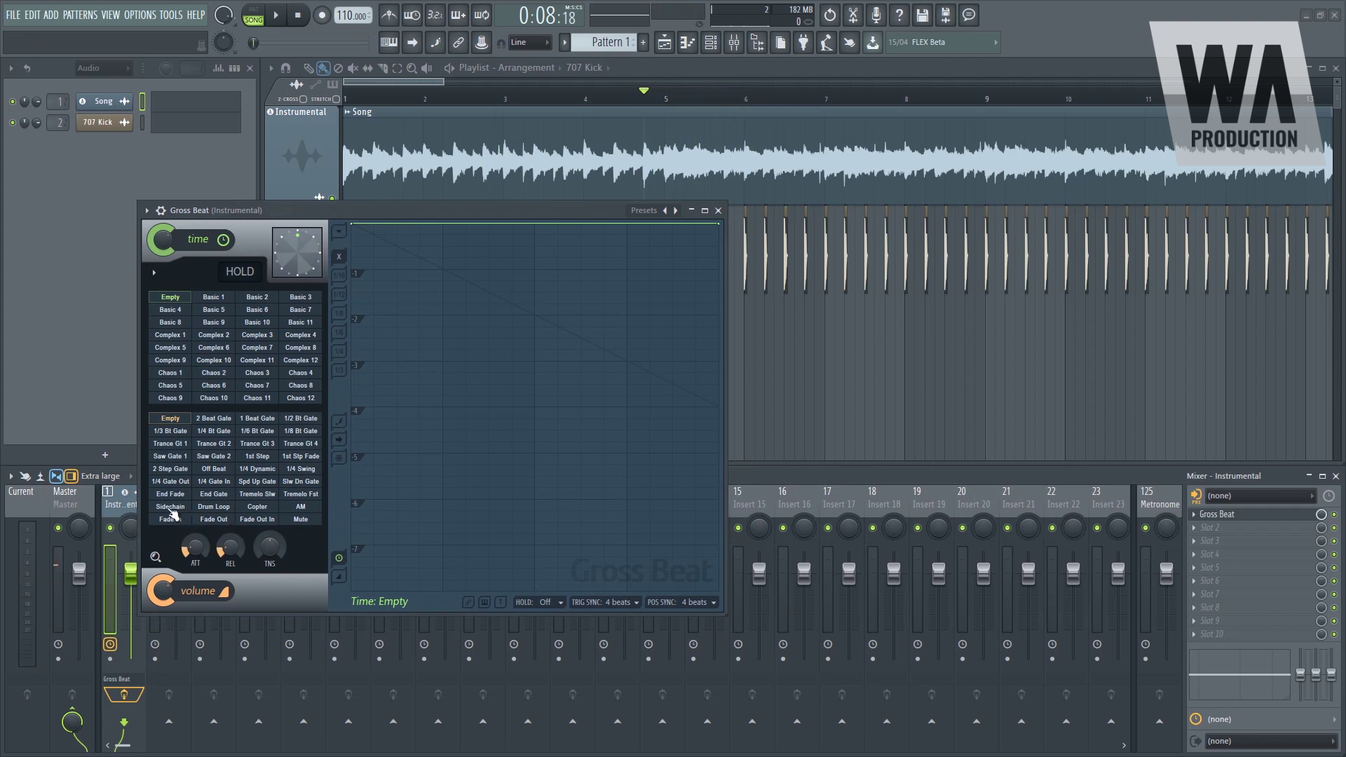
{"action": "left_click", "coordinate": [172, 508]}
Audition the Sidechain pumping and turn down Gross Beat's volume mix knob.
{"action": "key", "text": "space"}
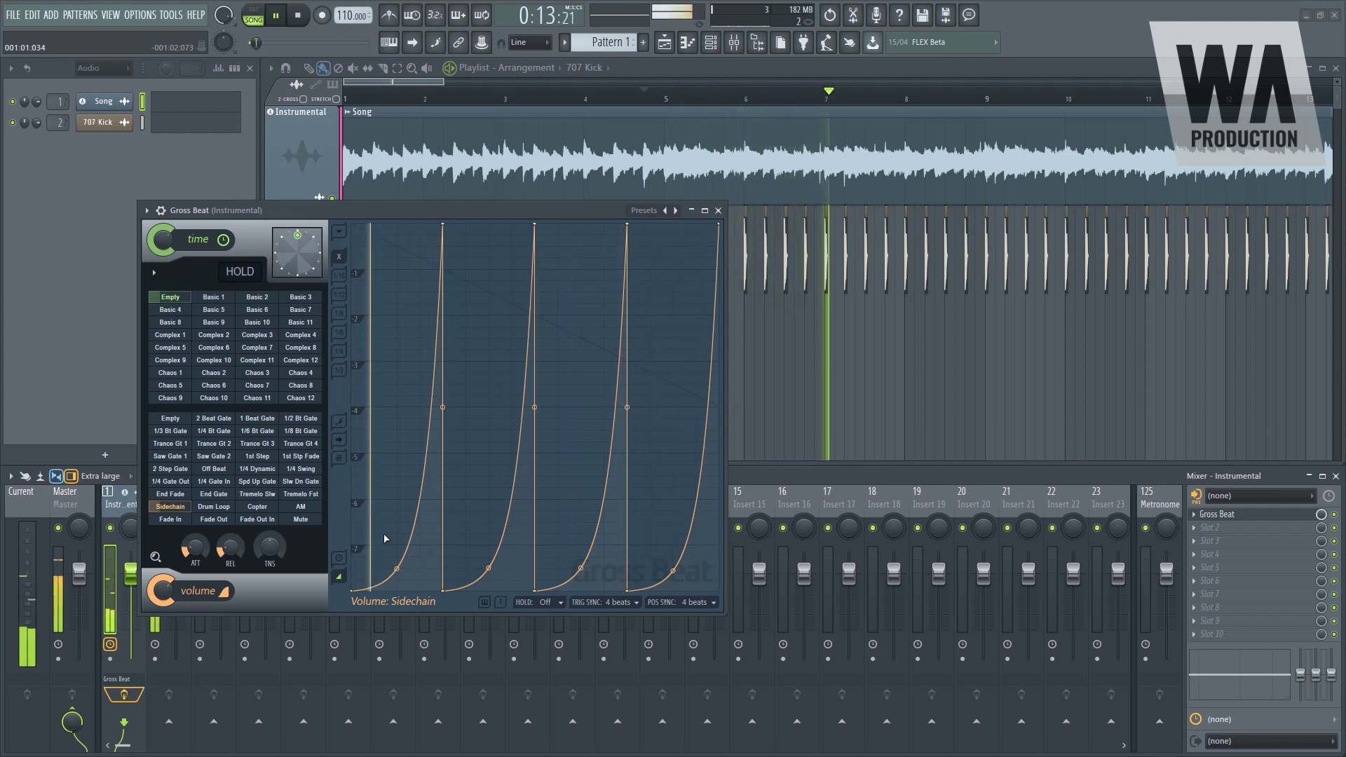
{"action": "key", "text": "space"}
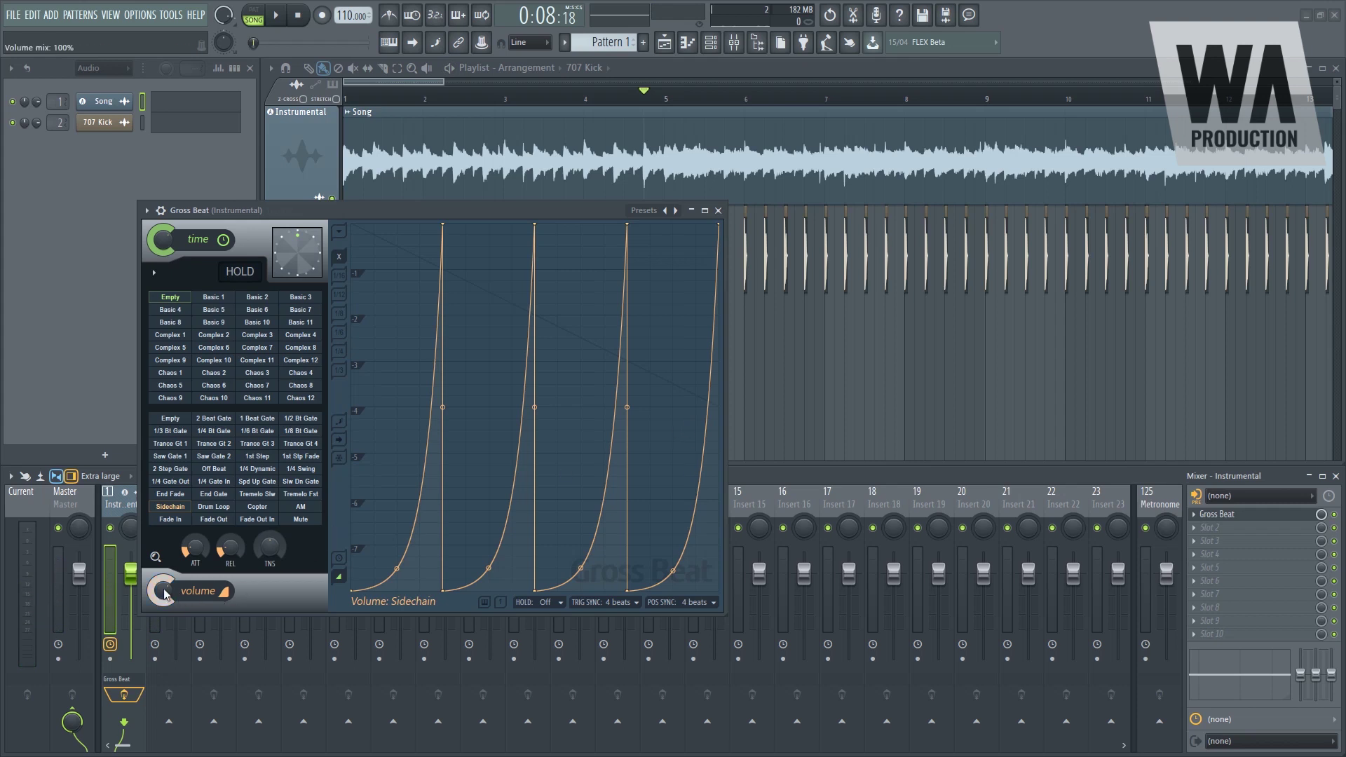
{"action": "key", "text": "space"}
{"action": "mouse_move", "coordinate": [162, 590]}
{"action": "left_mouse_down"}
{"action": "mouse_move", "coordinate": [162, 603]}
{"action": "mouse_move", "coordinate": [161, 581]}
{"action": "left_mouse_up"}
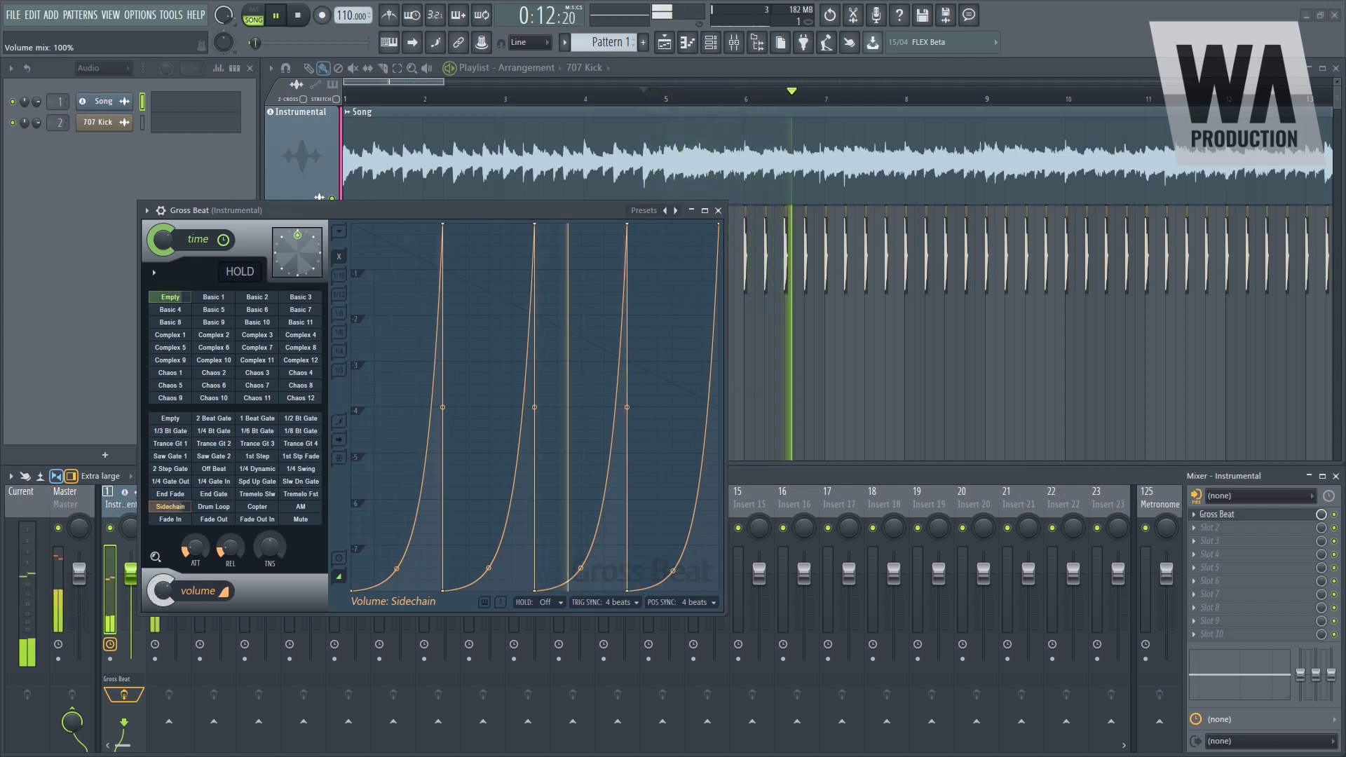
Drag all four Sidechain ramps' low points up to mid-height and audition the gentler ducking.
{"action": "key", "text": "space"}
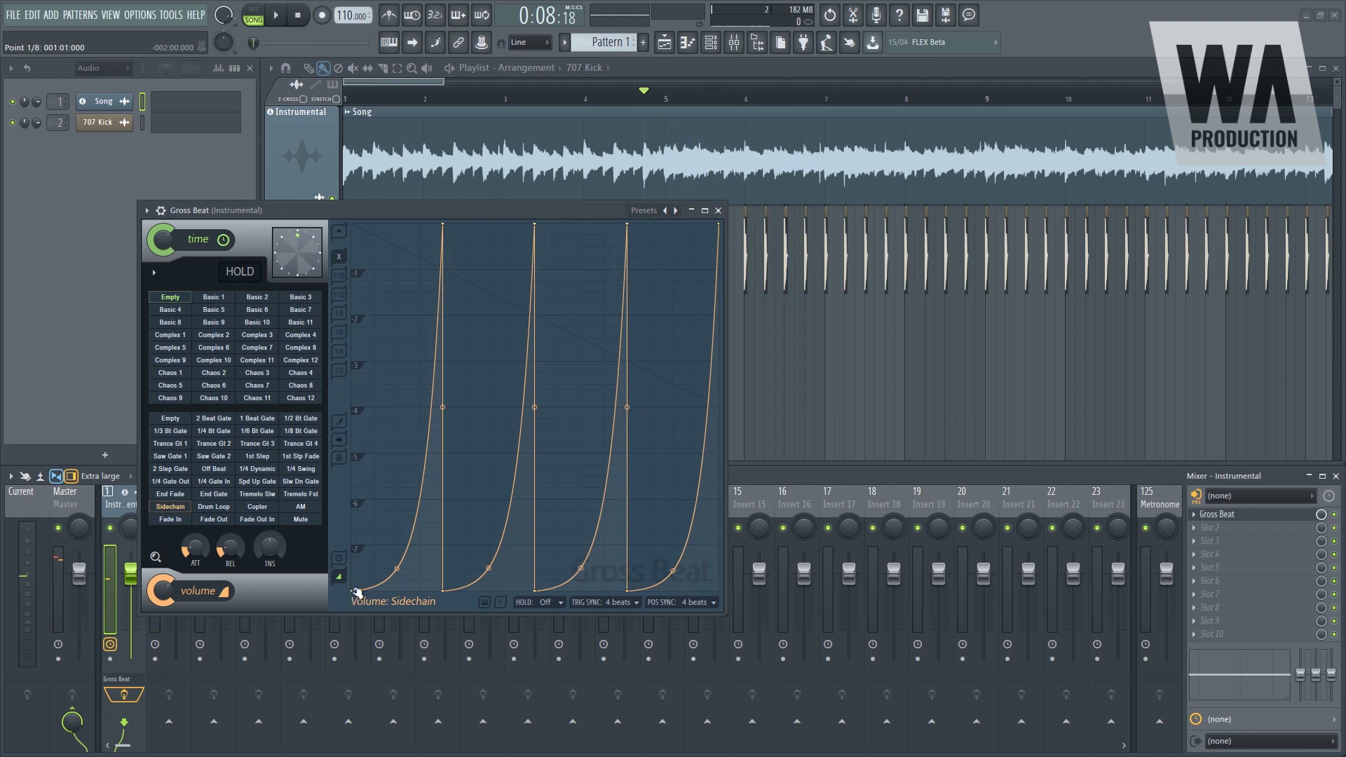
{"action": "left_click_drag", "start_coordinate": [351, 591], "coordinate": [344, 406]}
{"action": "left_click_drag", "start_coordinate": [446, 587], "coordinate": [435, 409]}
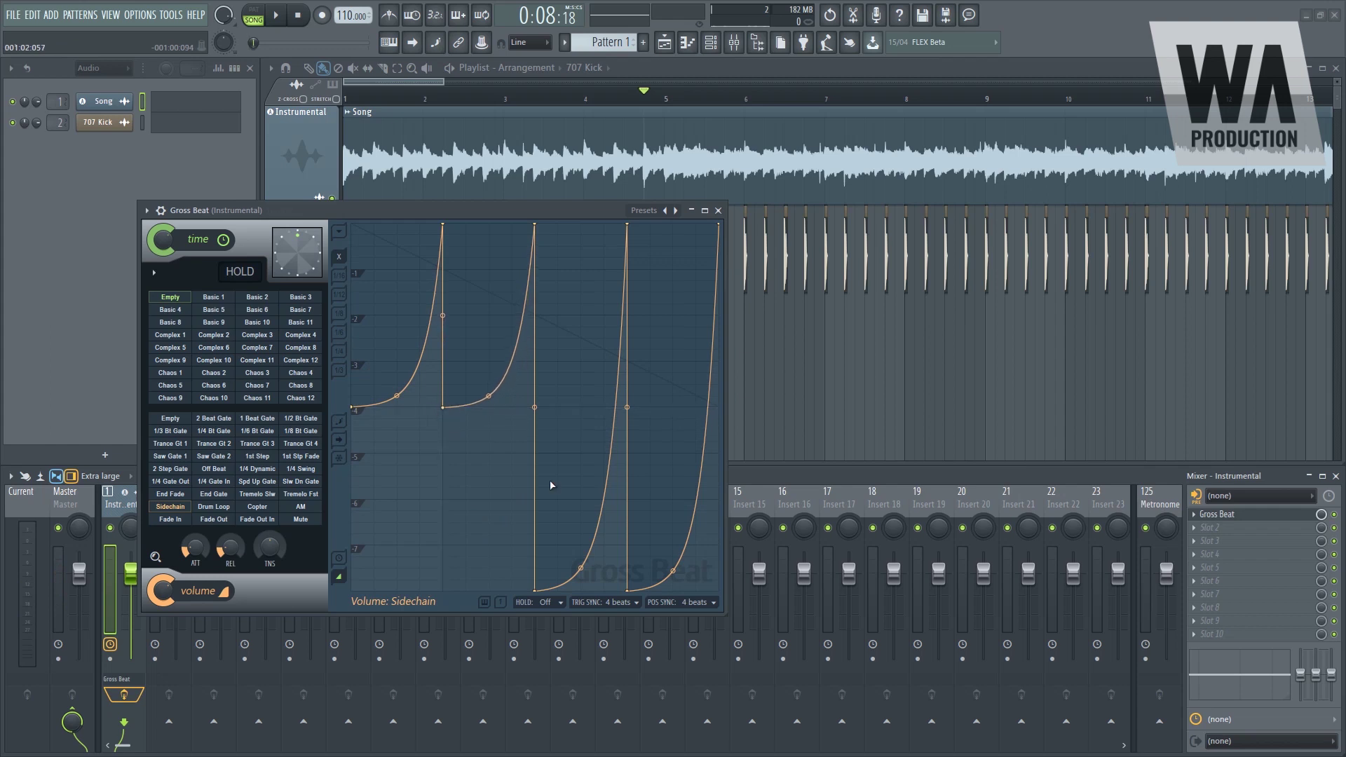
{"action": "left_click_drag", "start_coordinate": [535, 591], "coordinate": [533, 407]}
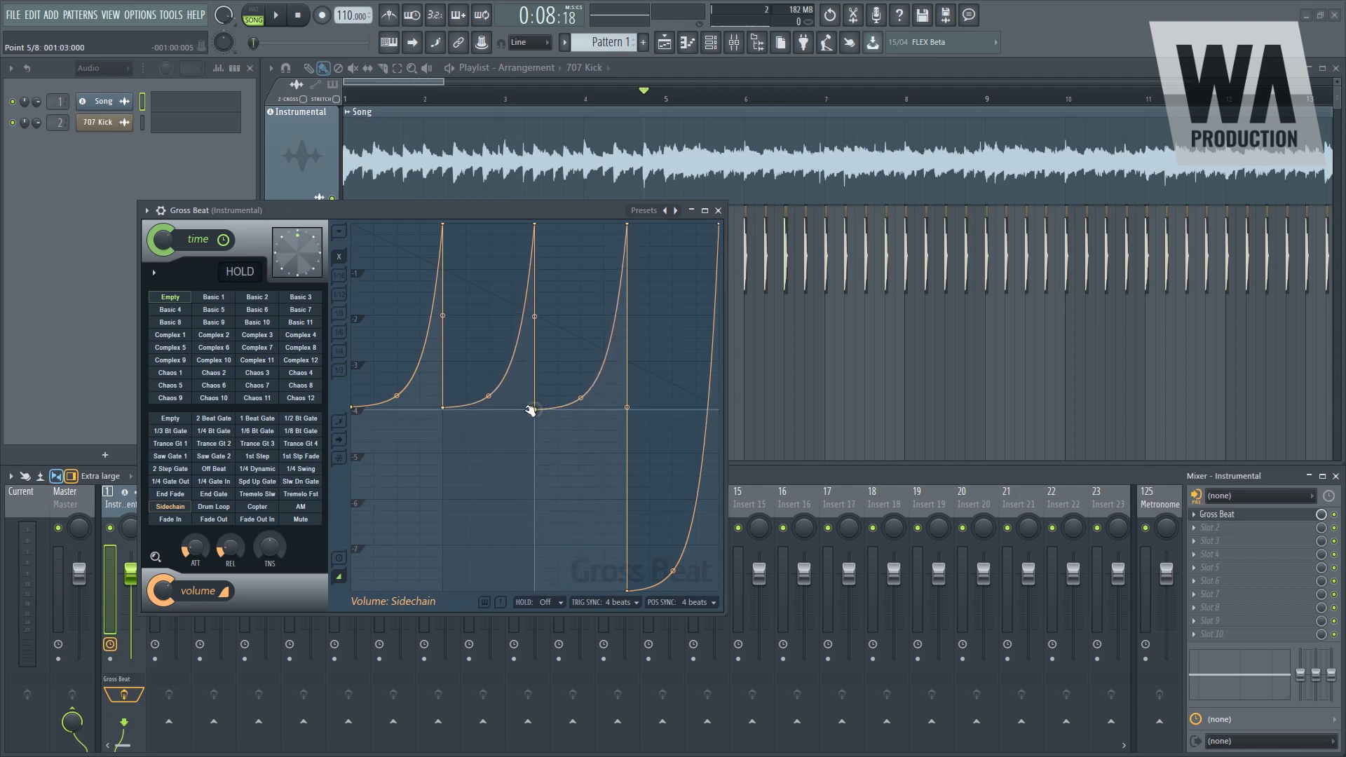
{"action": "left_click_drag", "start_coordinate": [627, 591], "coordinate": [627, 412]}
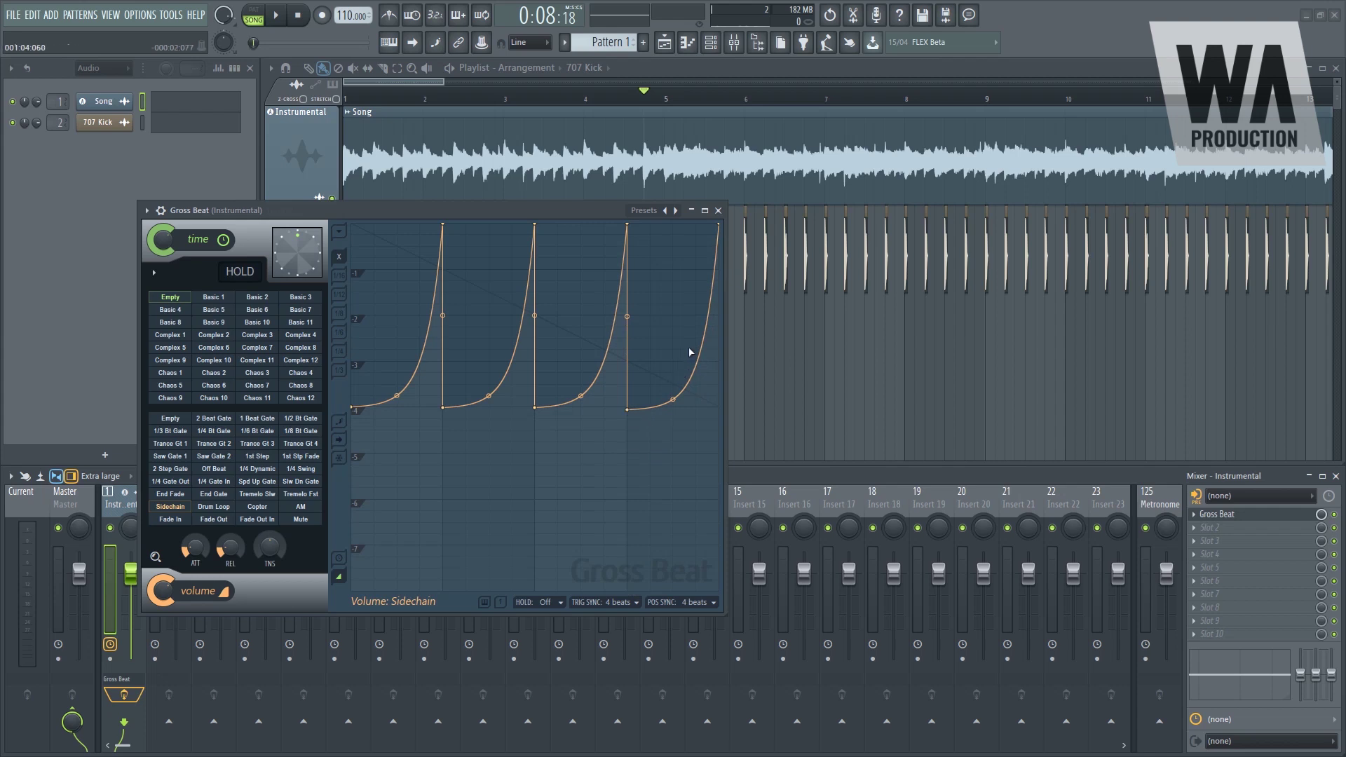
{"action": "key", "text": "space"}
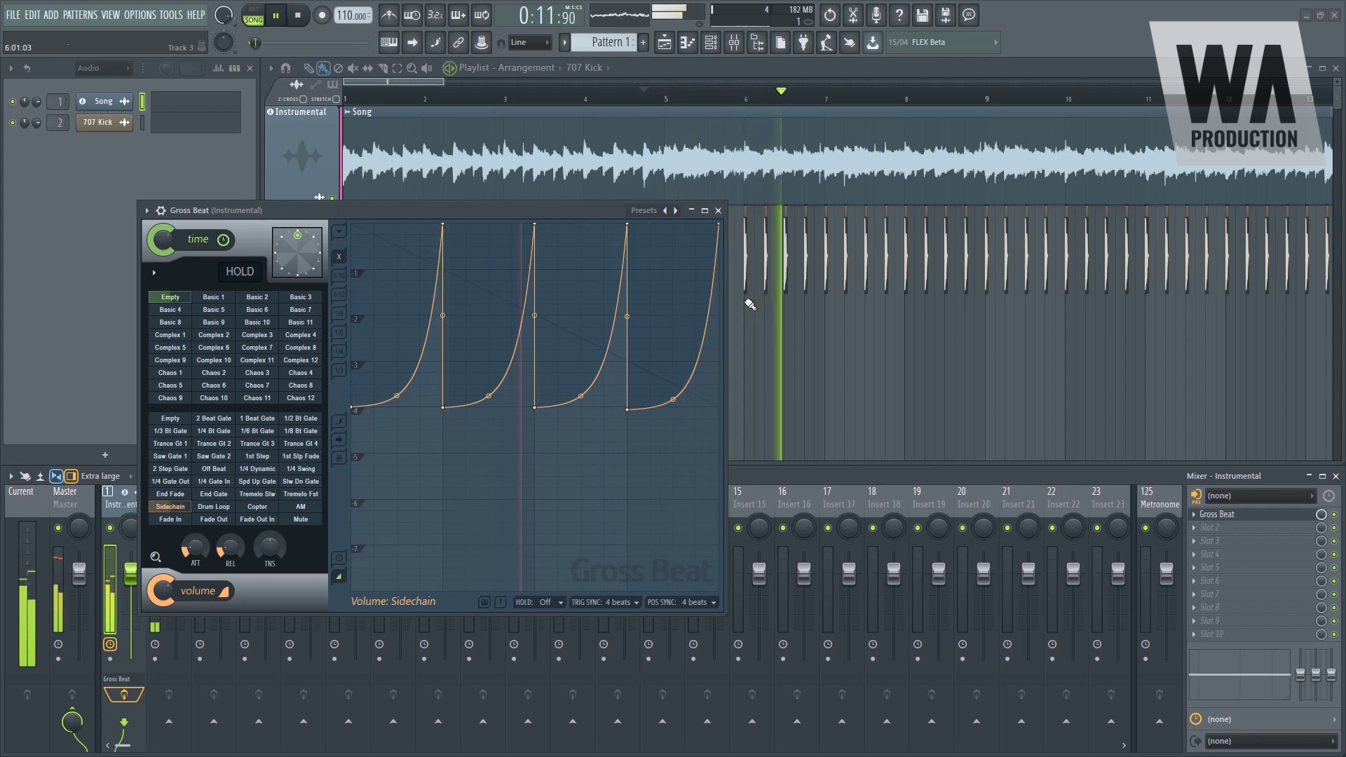
{"action": "key", "text": "space"}
Close Gross Beat and replace it with Fruity Limiter on the Instrumental insert.
{"action": "left_click", "coordinate": [718, 211]}
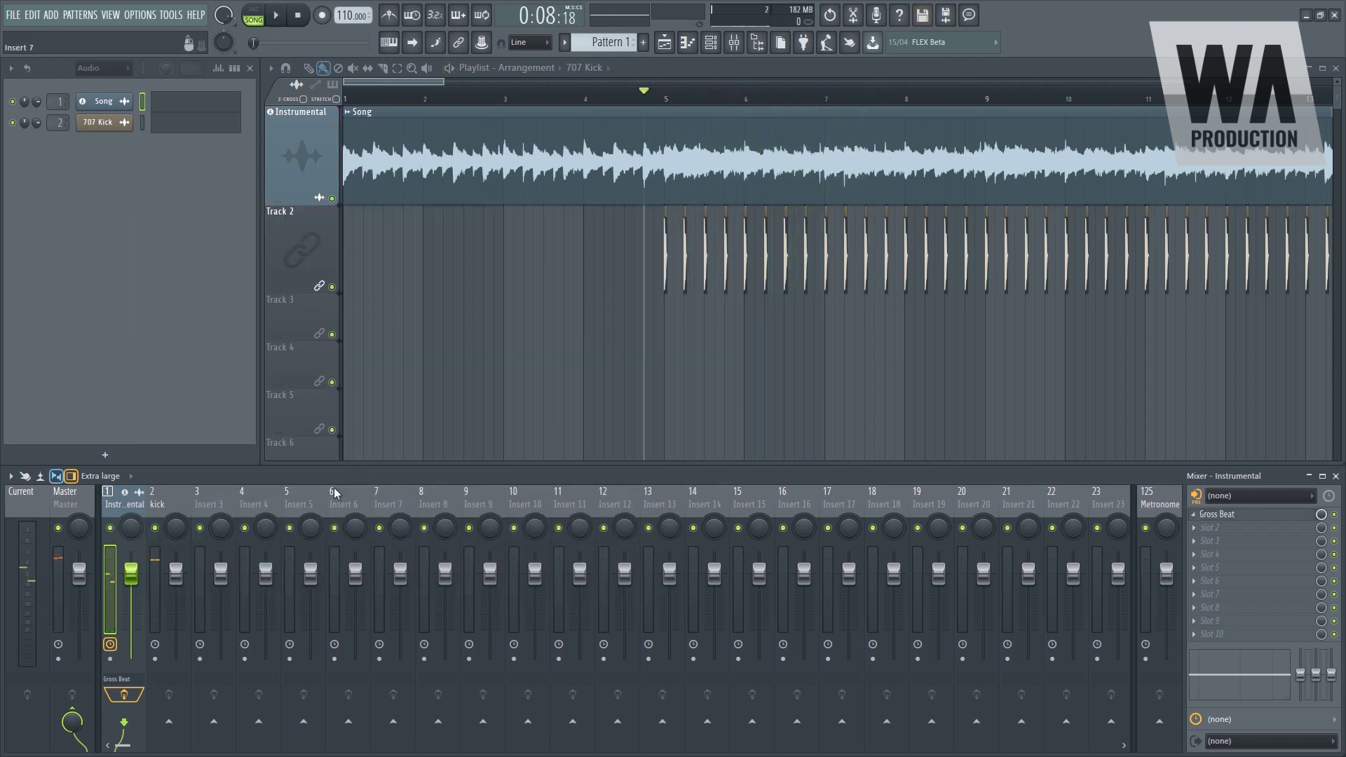
{"action": "right_click", "coordinate": [1197, 514]}
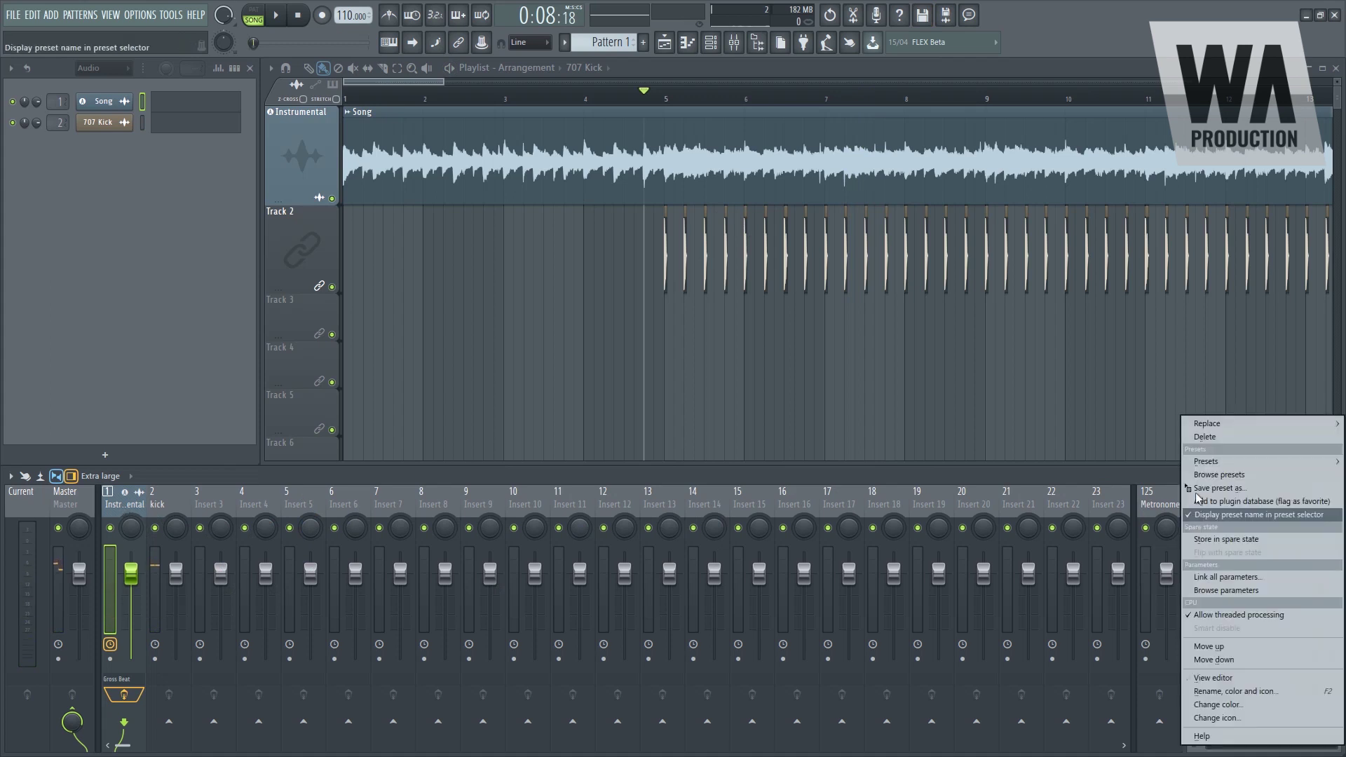
{"action": "mouse_move", "coordinate": [1205, 425]}
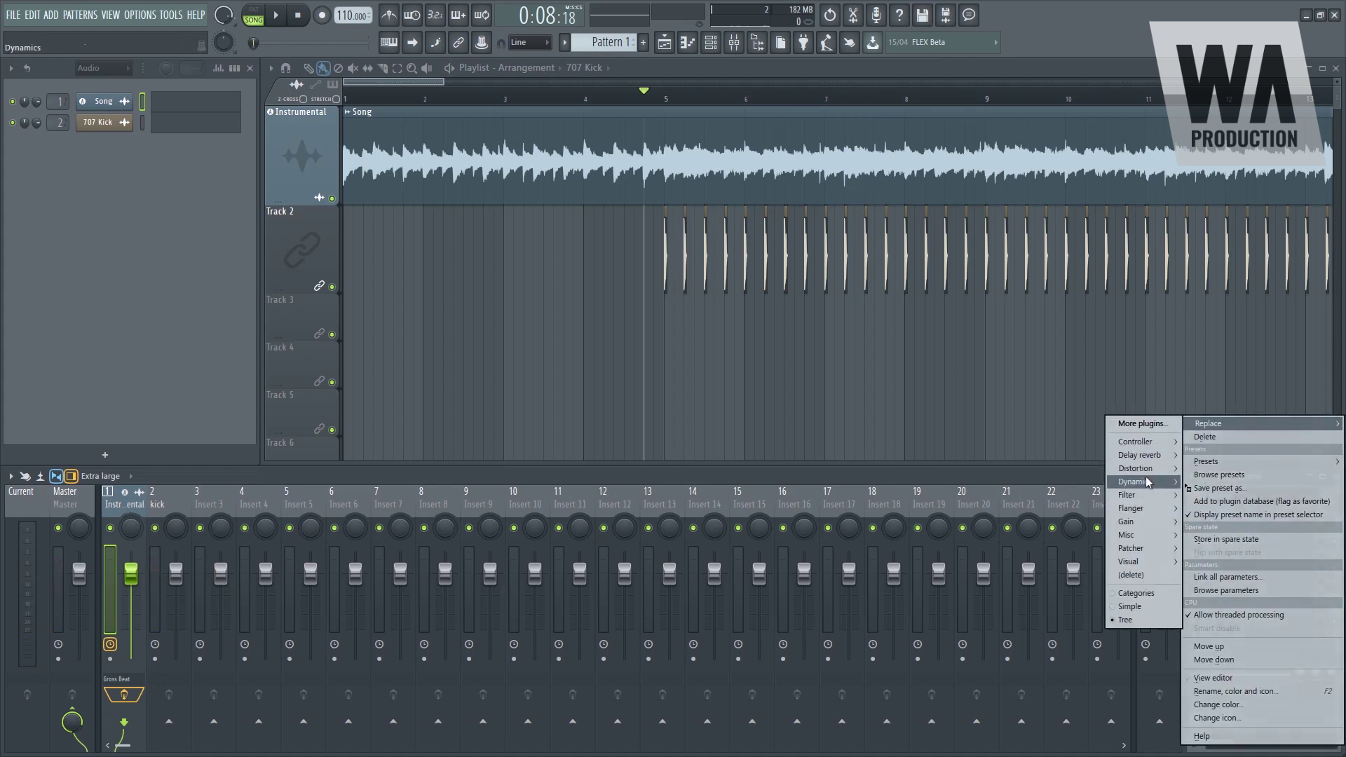
{"action": "mouse_move", "coordinate": [1148, 482]}
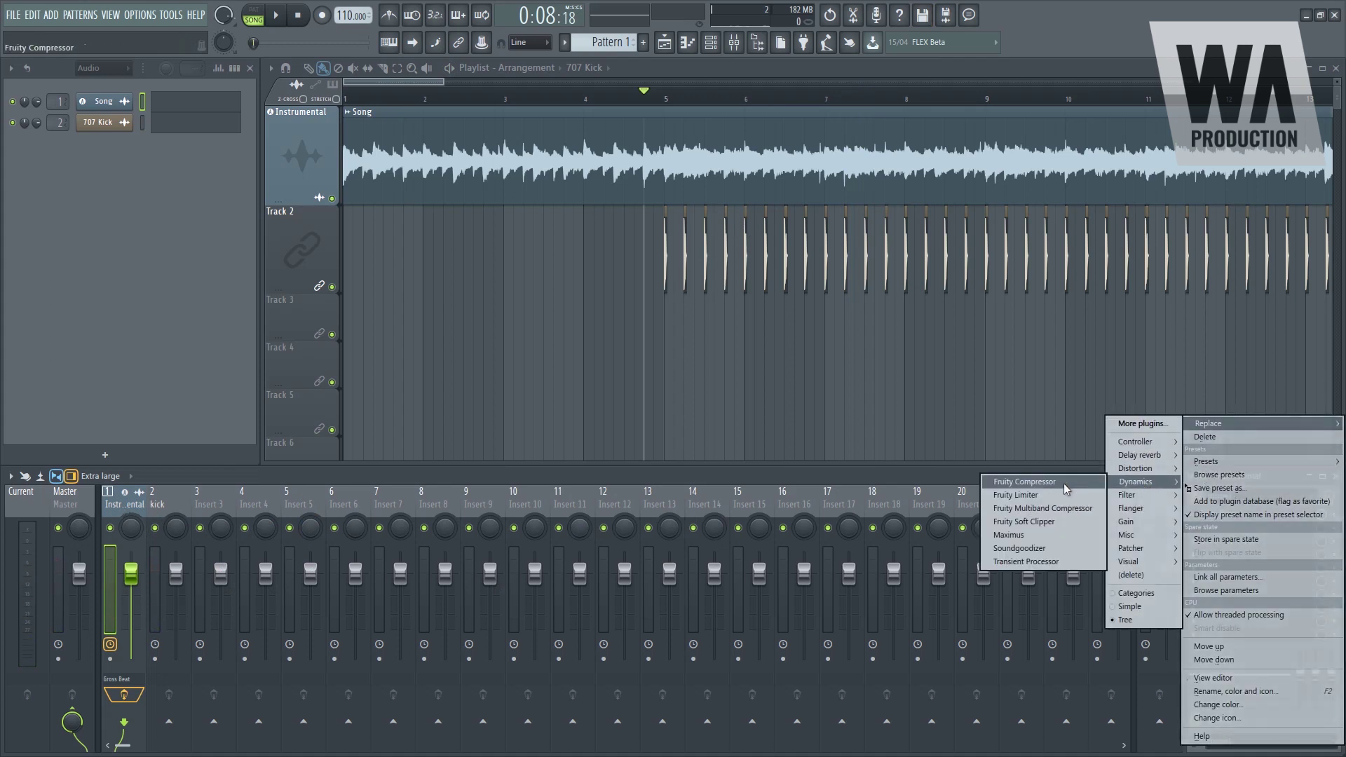
{"action": "left_click", "coordinate": [1012, 497]}
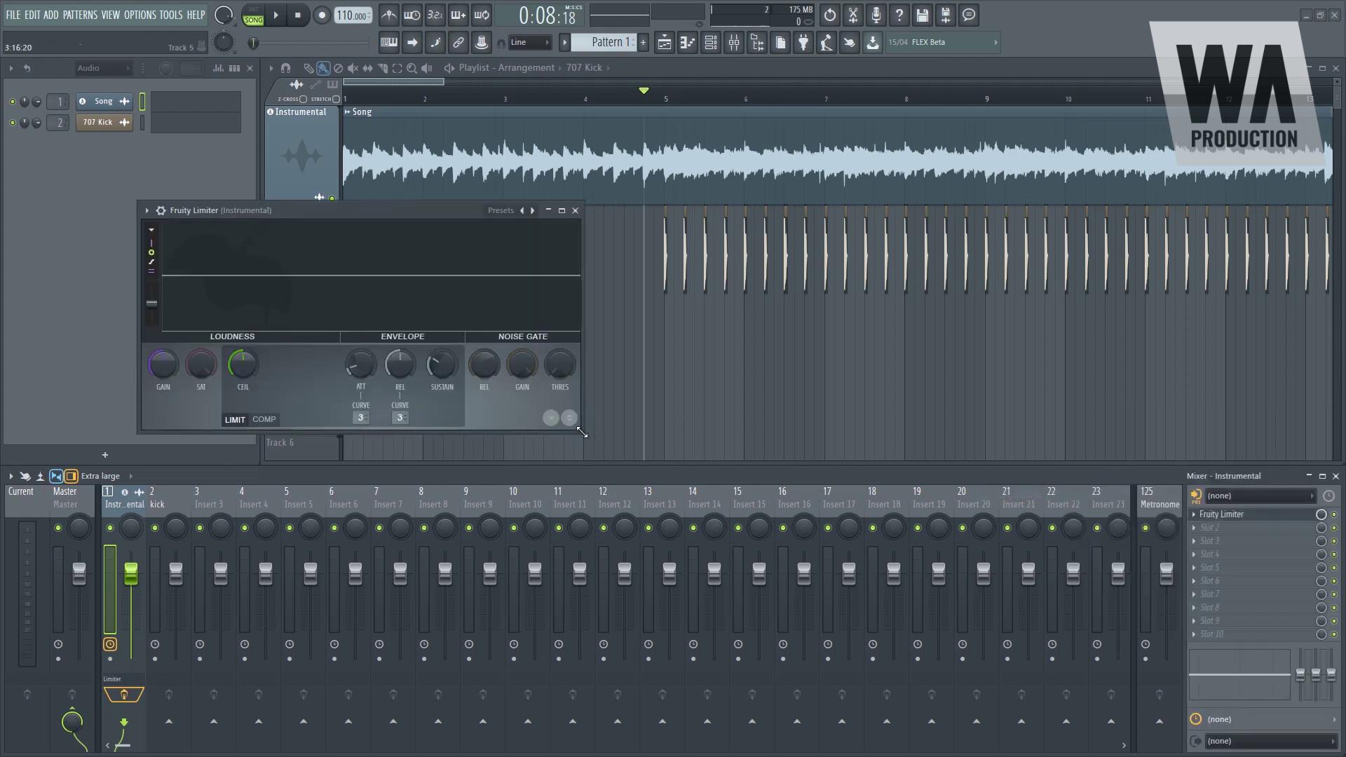
Enlarge Fruity Limiter, lower its ceiling slightly, switch it to COMP mode, and close it.
{"action": "left_click_drag", "start_coordinate": [582, 433], "coordinate": [667, 522]}
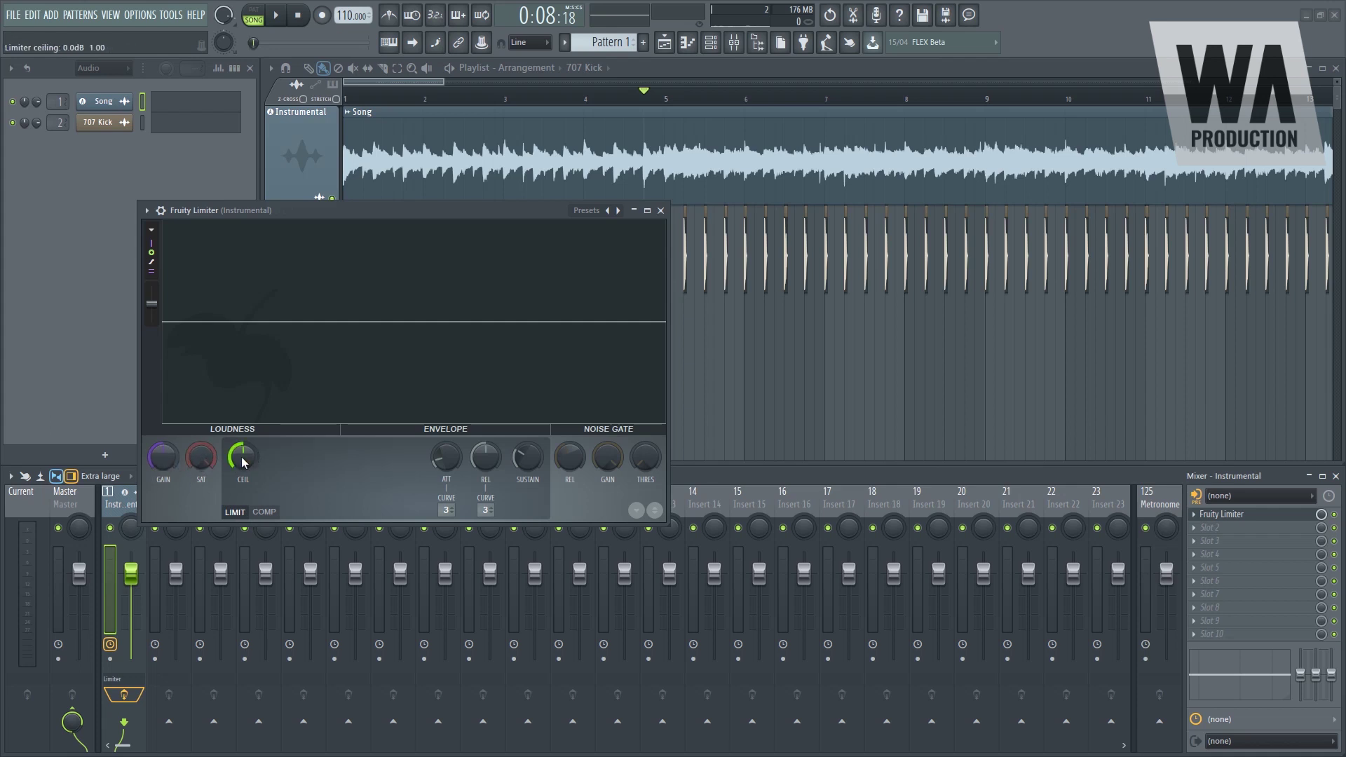
{"action": "left_click_drag", "start_coordinate": [243, 459], "coordinate": [243, 468]}
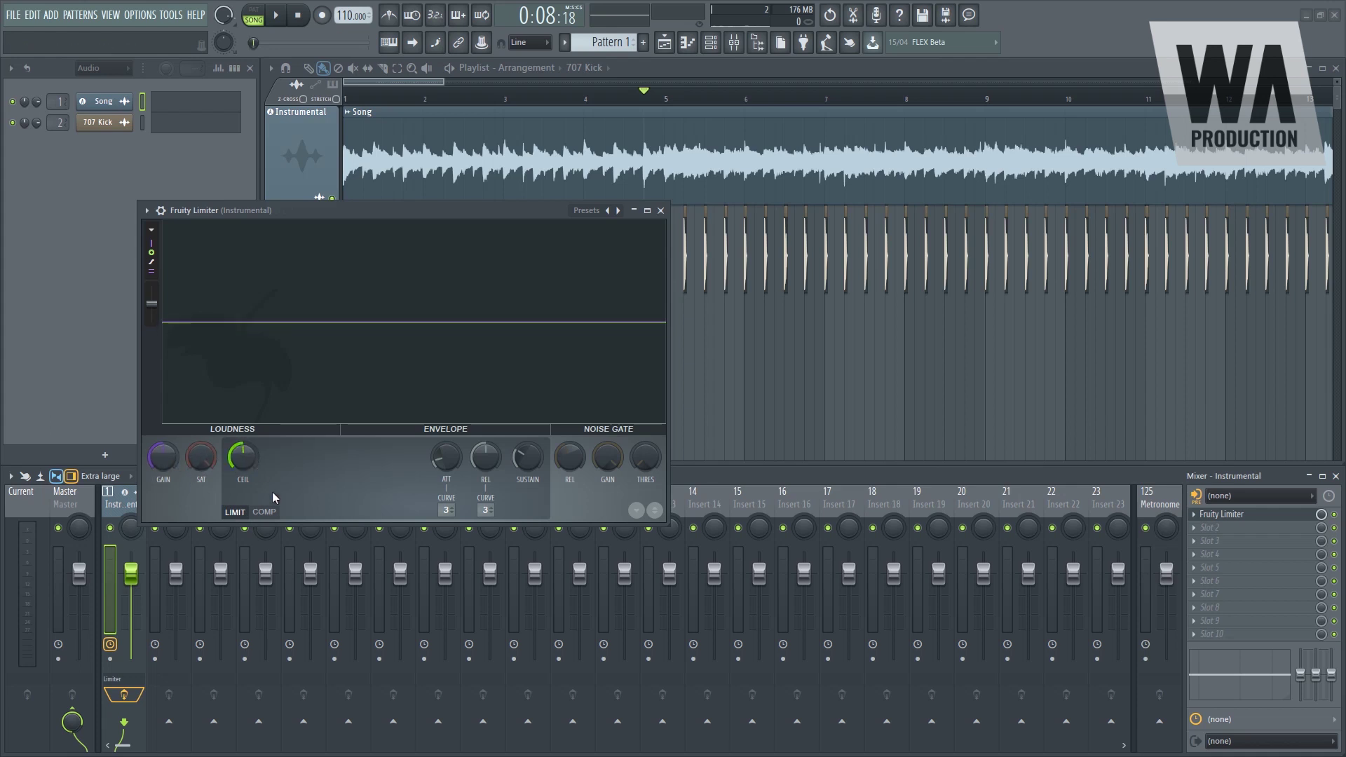
{"action": "left_click", "coordinate": [267, 512]}
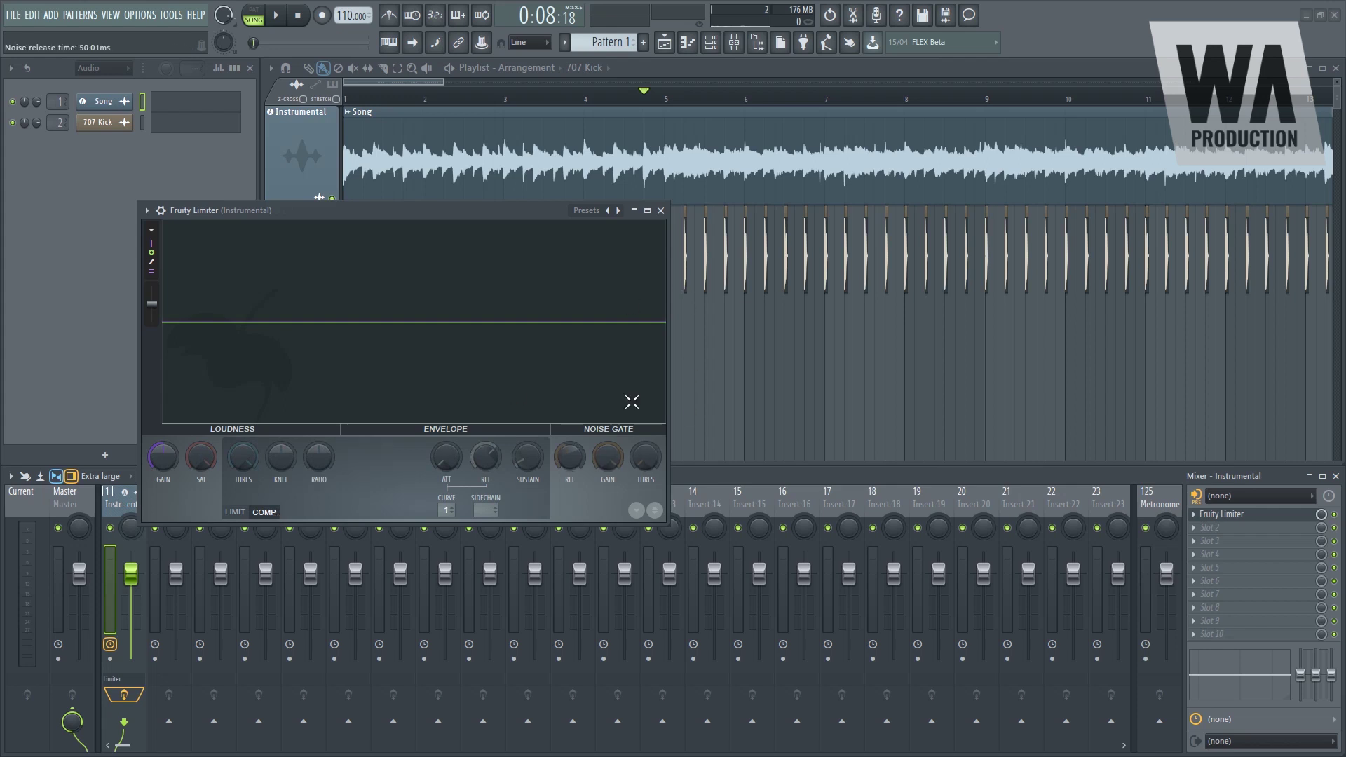
{"action": "left_click", "coordinate": [661, 210]}
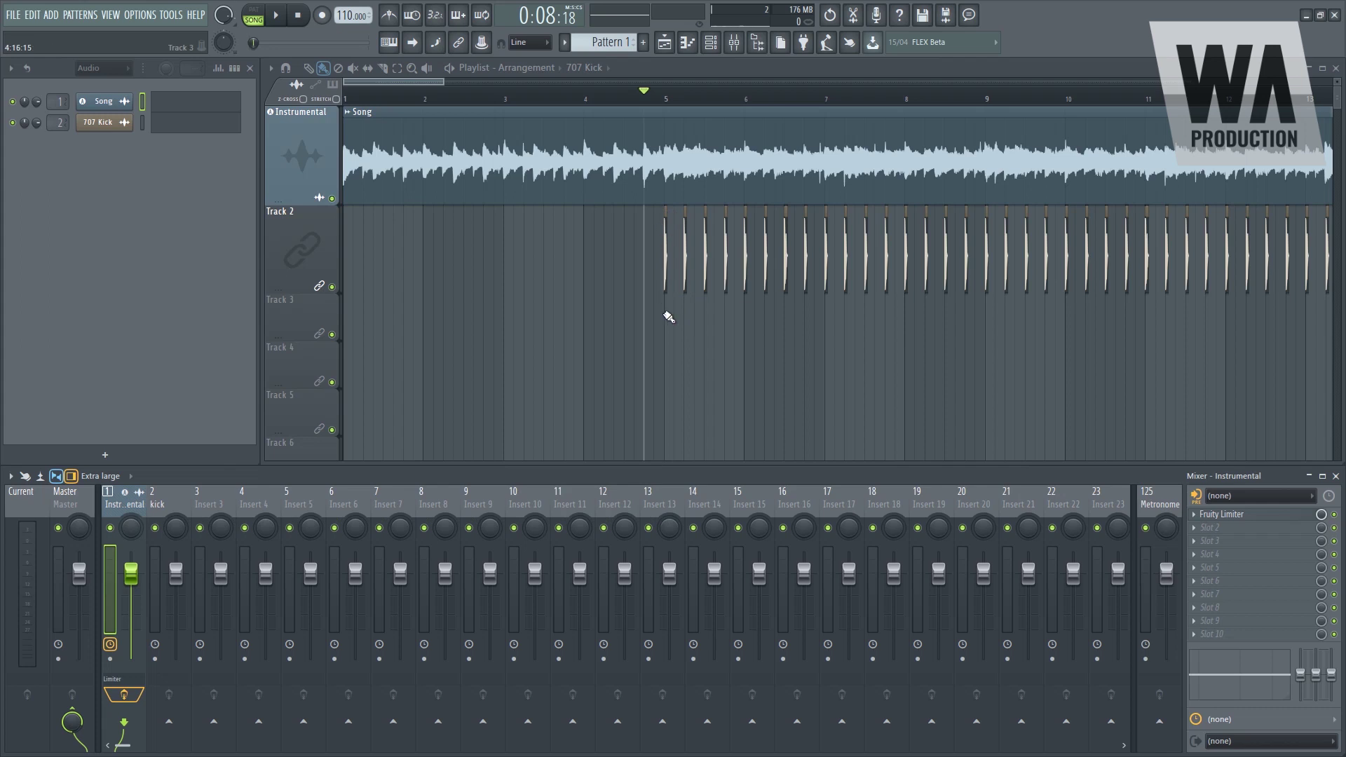
Solo the kick track to audition it during playback, then un-solo it.
{"action": "scroll", "coordinate": [666, 315], "scroll_direction": "up", "scroll_amount": 5}
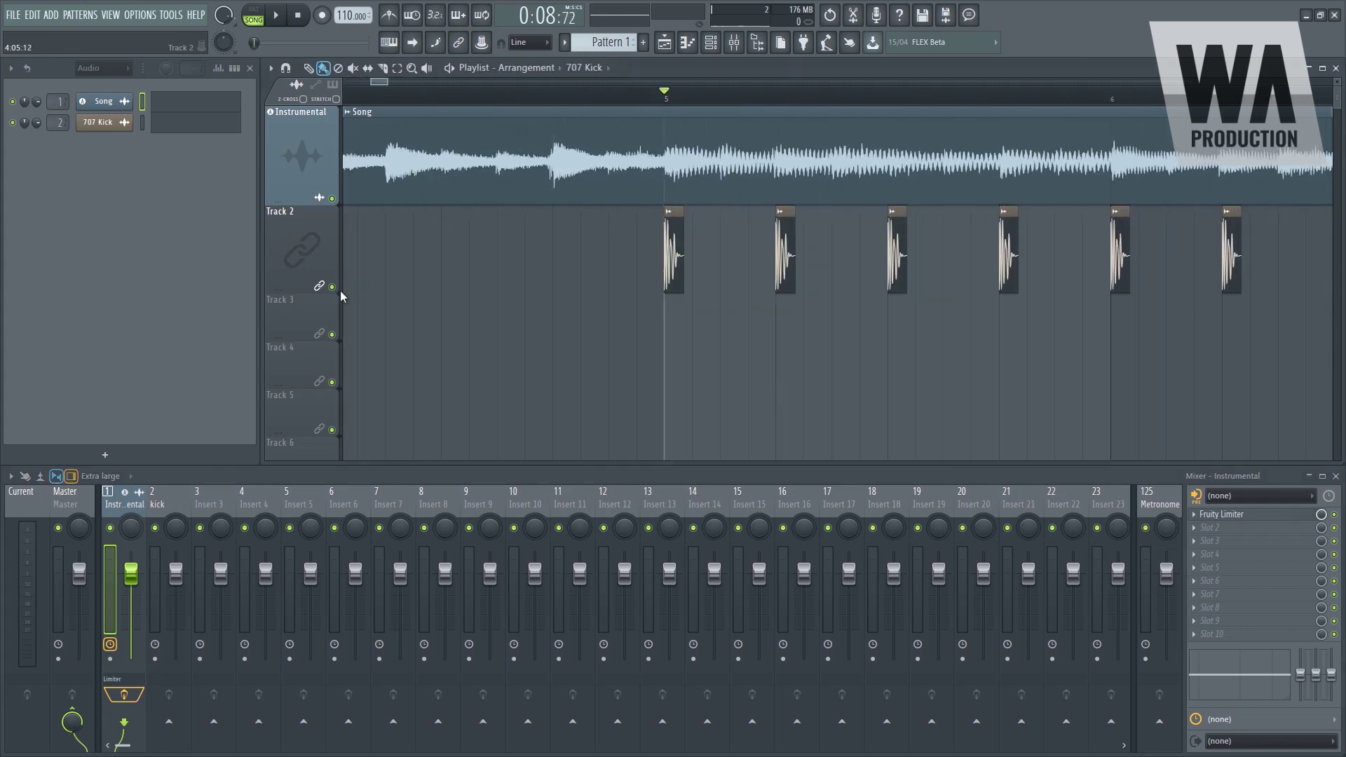
{"action": "key", "text": "space"}
{"action": "right_click", "coordinate": [332, 287]}
{"action": "key", "text": "space"}
{"action": "right_click", "coordinate": [332, 287]}
Send the kick mixer track into the Instrumental track and open the Instrumental's Fruity Limiter.
{"action": "left_click", "coordinate": [167, 505]}
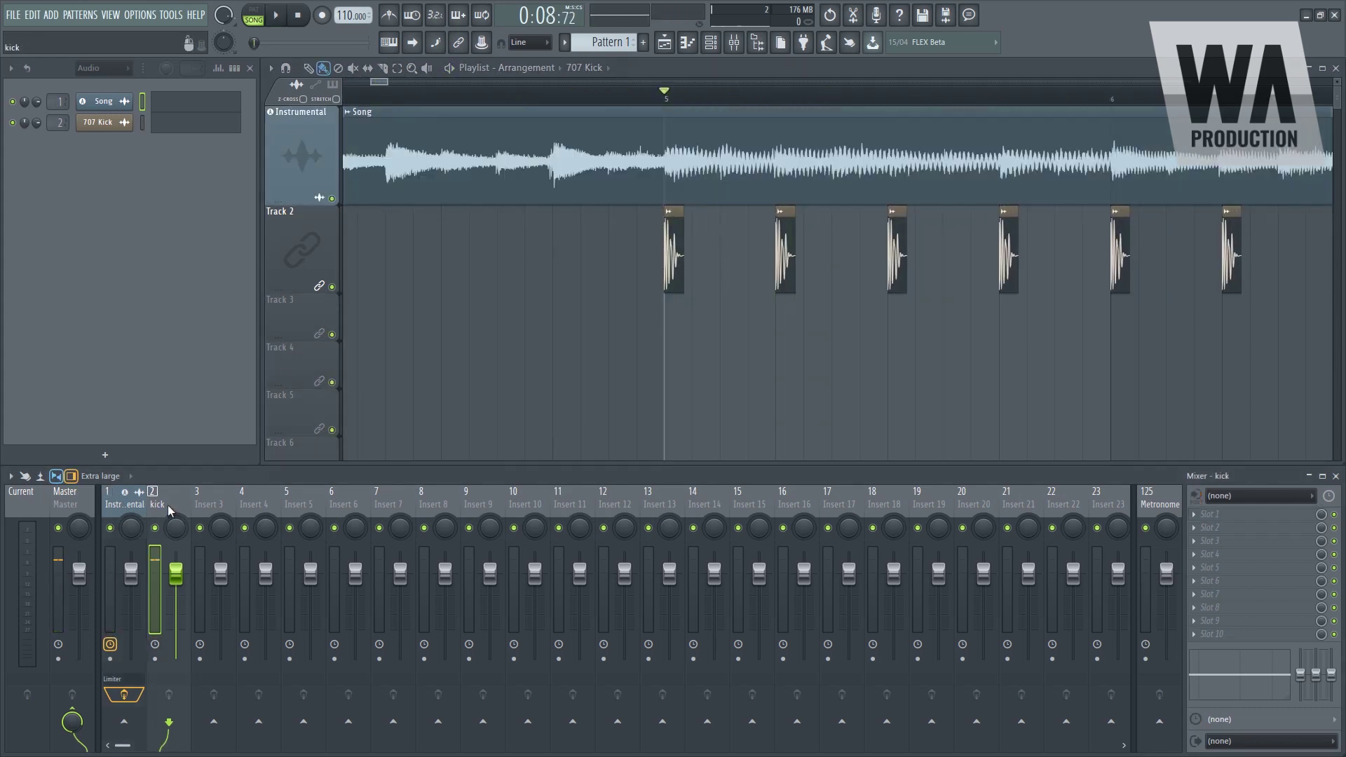
{"action": "left_click", "coordinate": [124, 721]}
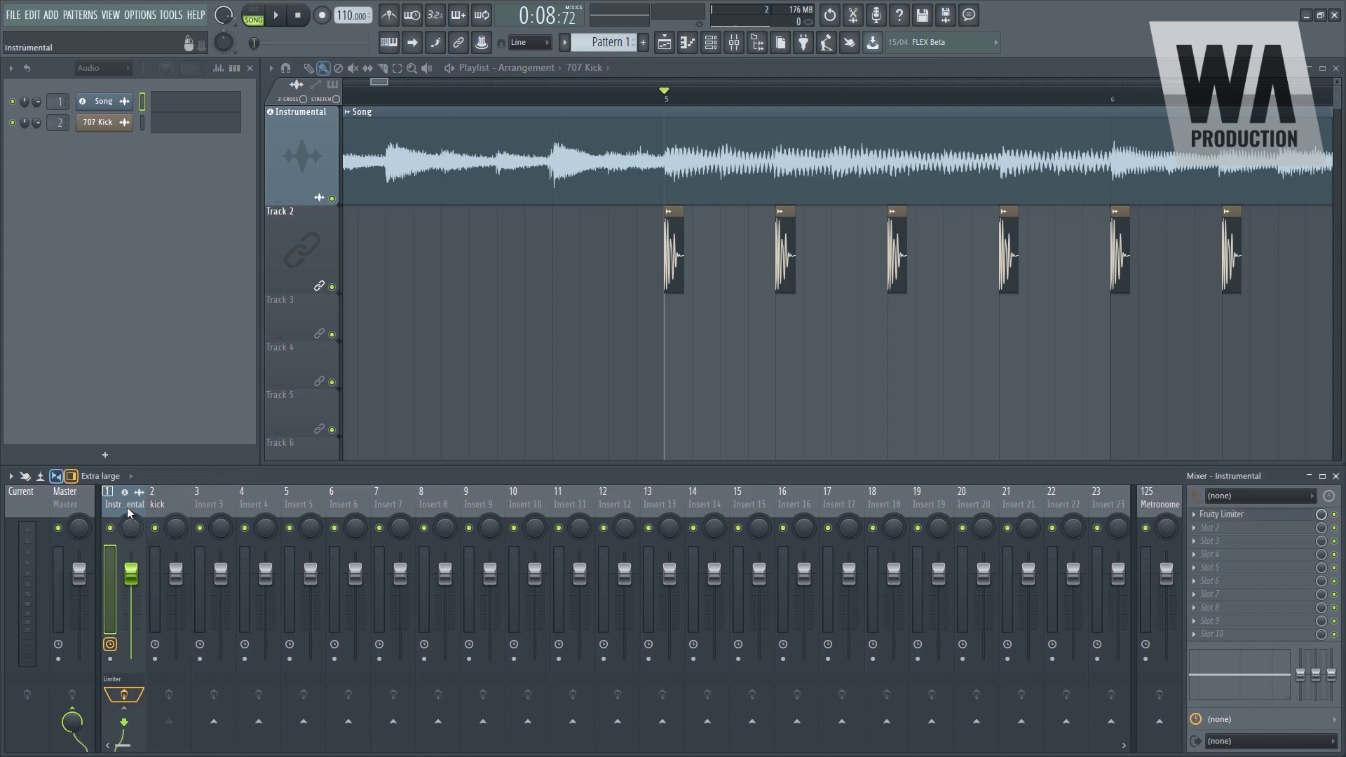
{"action": "left_click", "coordinate": [134, 538]}
{"action": "left_click", "coordinate": [1221, 515]}
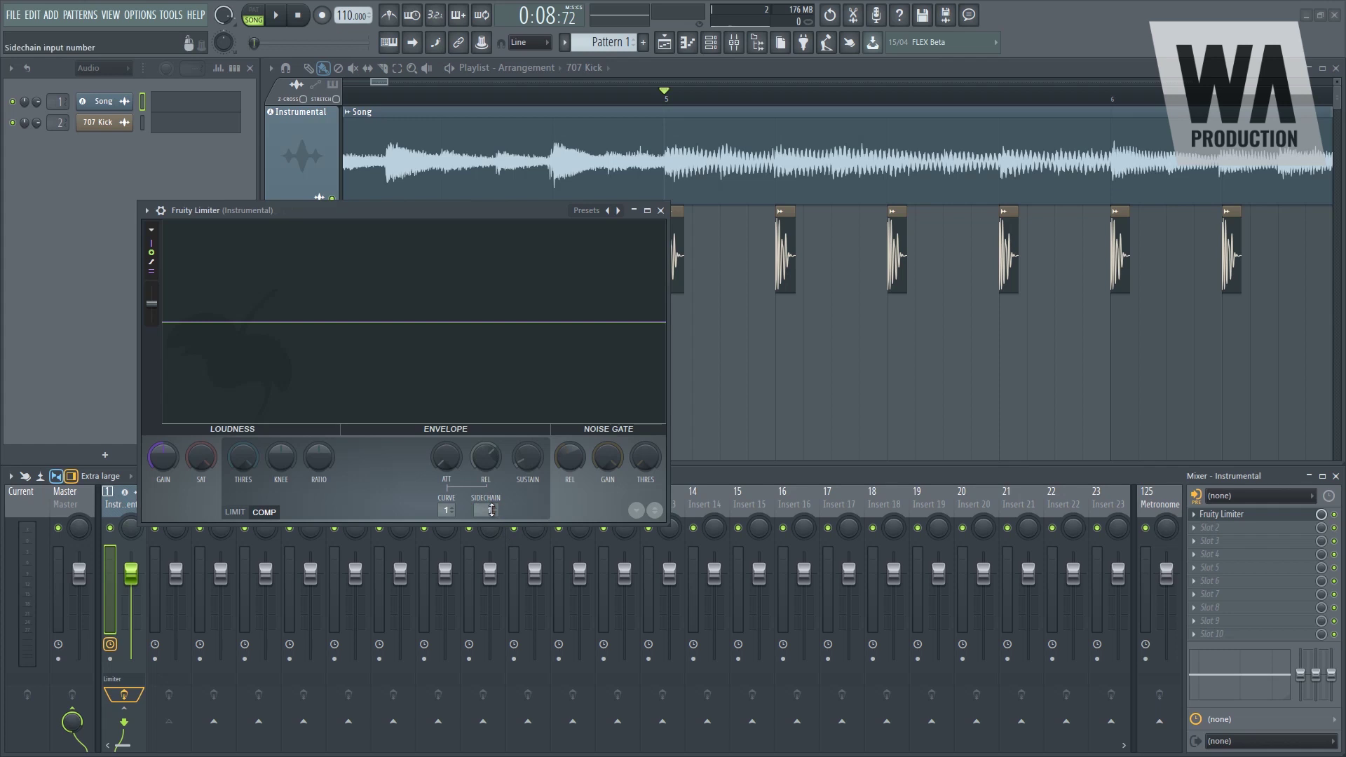
Lower the compressor threshold and restart playback from an earlier song start point.
{"action": "key", "text": "space"}
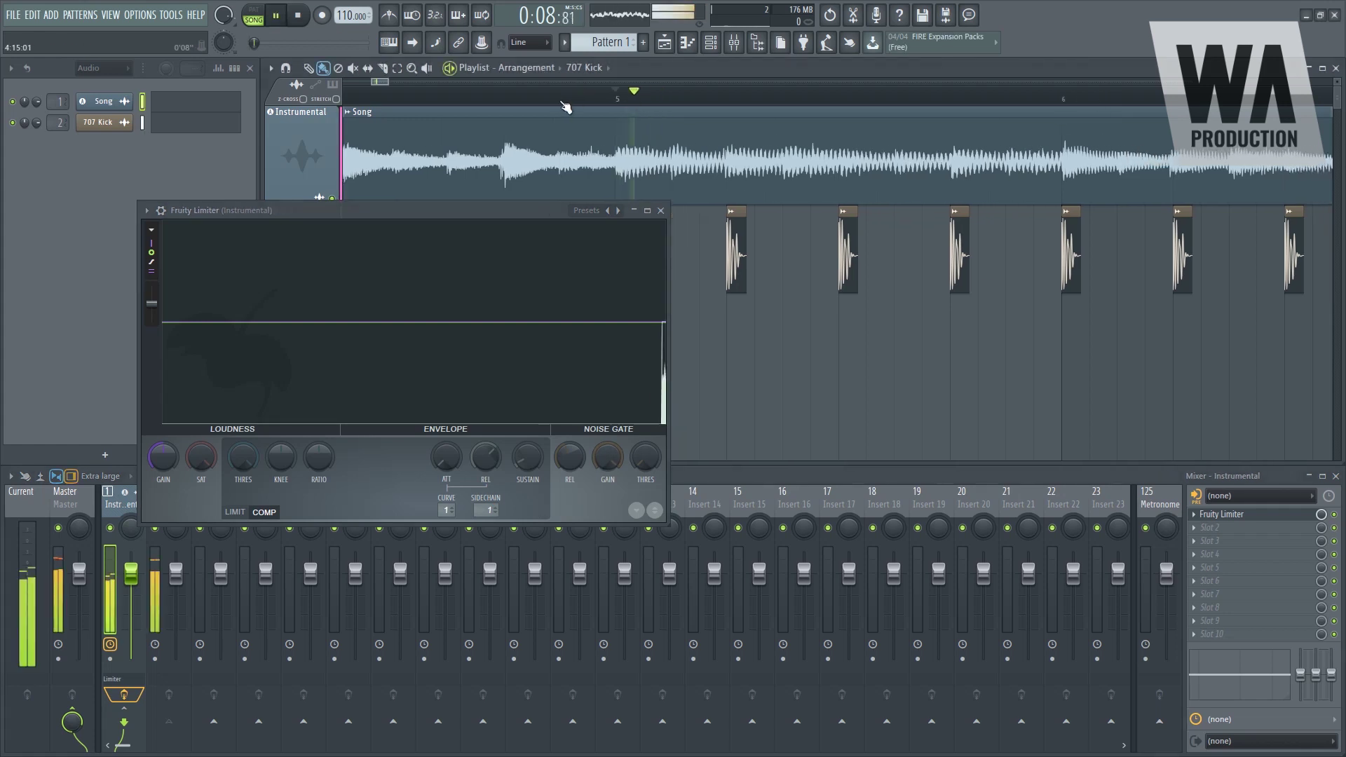
{"action": "key", "text": "space"}
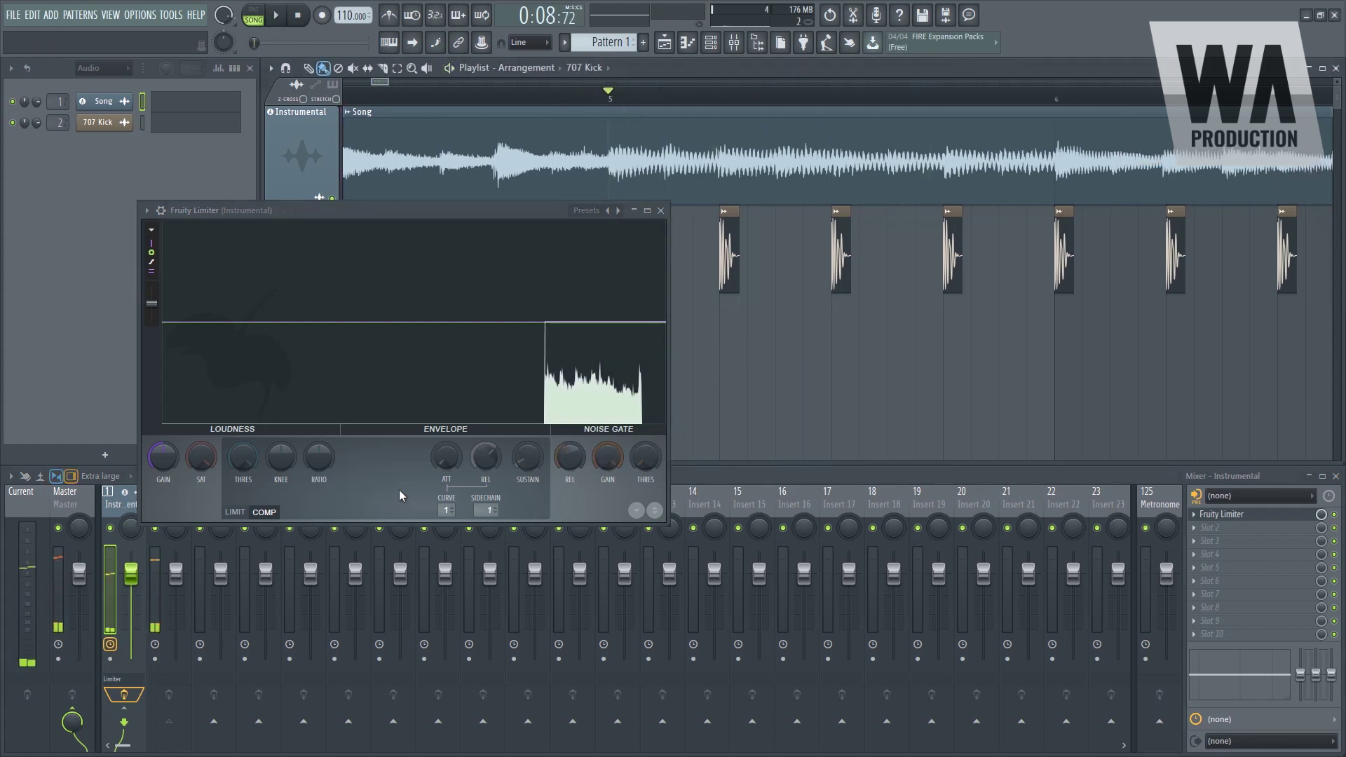
{"action": "left_click_drag", "start_coordinate": [247, 464], "coordinate": [247, 582]}
{"action": "left_click", "coordinate": [501, 98]}
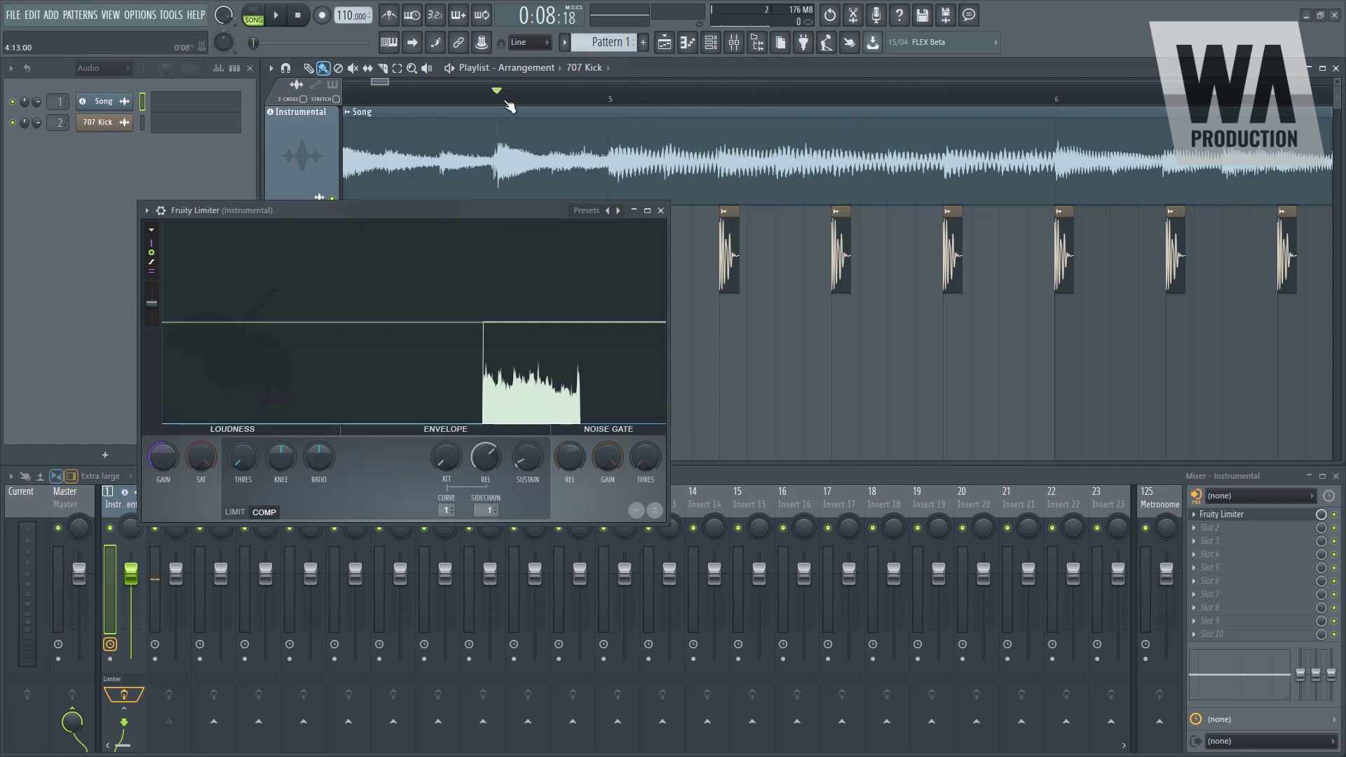
{"action": "key", "text": "space"}
{"action": "scroll", "coordinate": [799, 252], "scroll_direction": "down", "scroll_amount": 3}
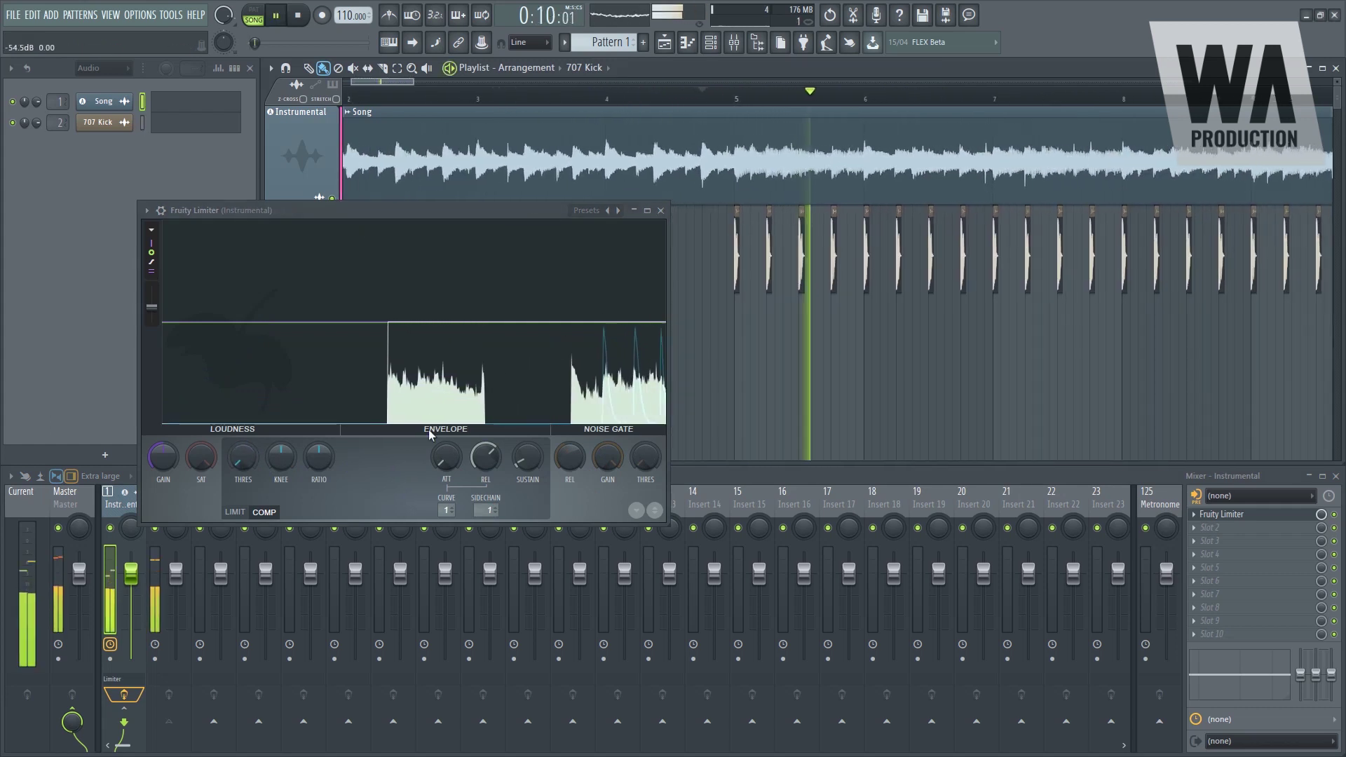
Set ratio to 1.5:1, release to 0 ms, lengthen attack, audition, and close the limiter.
{"action": "mouse_move", "coordinate": [326, 461]}
{"action": "left_mouse_down"}
{"action": "mouse_move", "coordinate": [326, 435]}
{"action": "mouse_move", "coordinate": [325, 461]}
{"action": "left_mouse_up"}
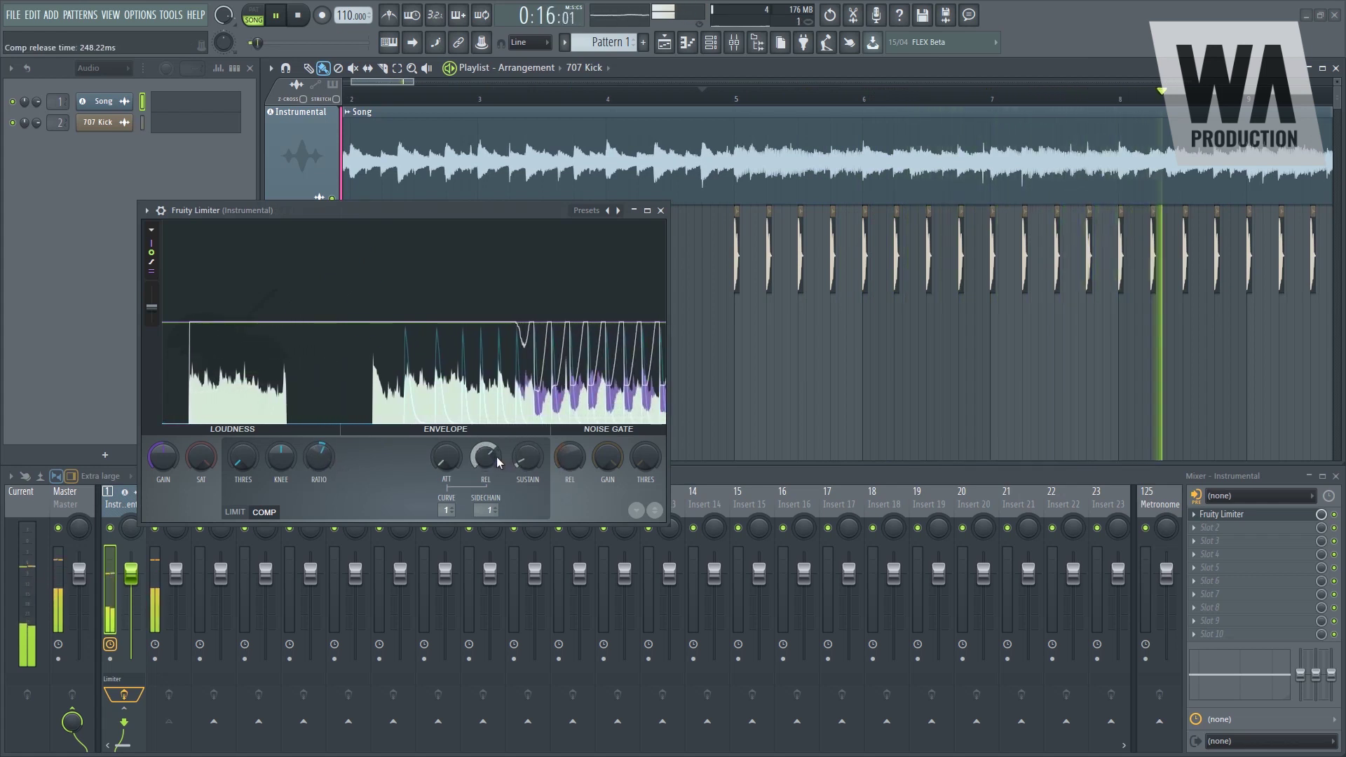
{"action": "left_click_drag", "start_coordinate": [497, 456], "coordinate": [497, 519]}
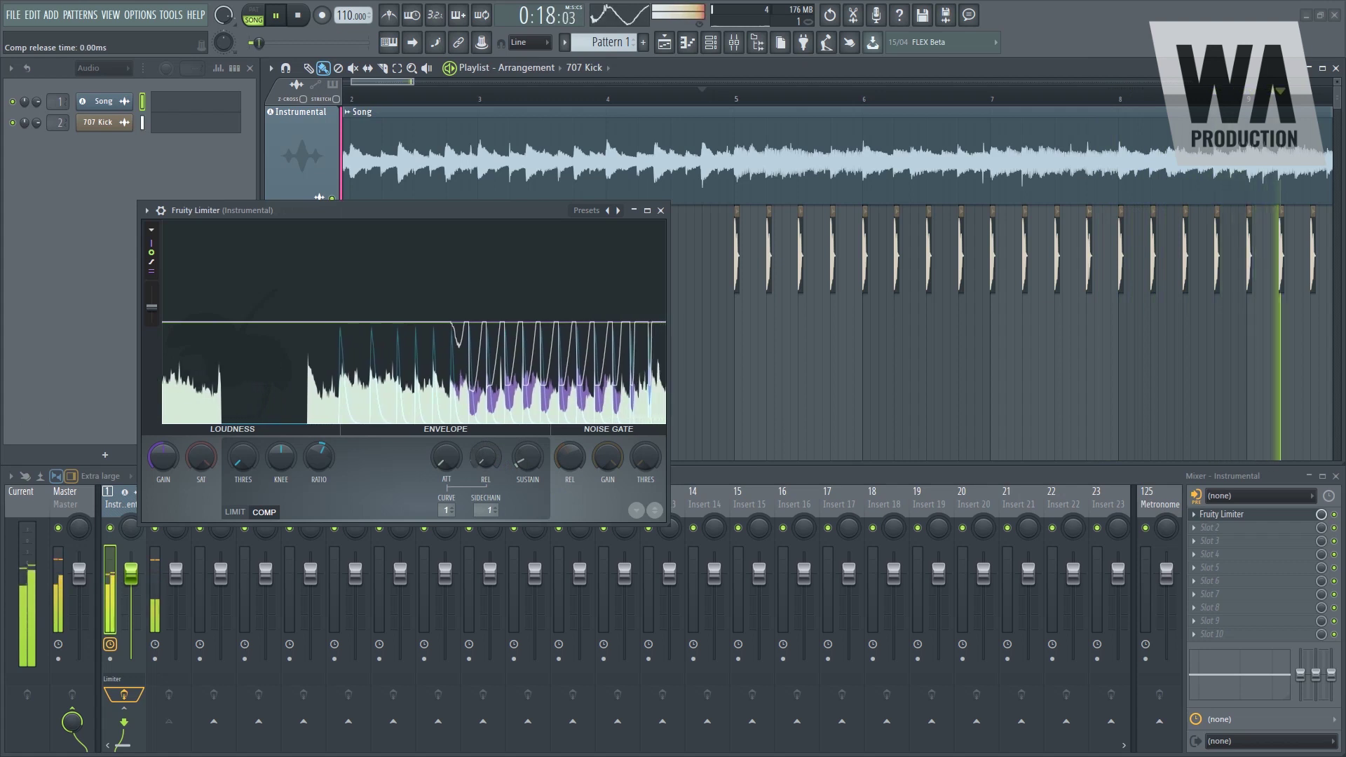
{"action": "mouse_move", "coordinate": [446, 457]}
{"action": "left_mouse_down"}
{"action": "mouse_move", "coordinate": [446, 407]}
{"action": "mouse_move", "coordinate": [449, 461]}
{"action": "left_mouse_up"}
{"action": "key", "text": "space"}
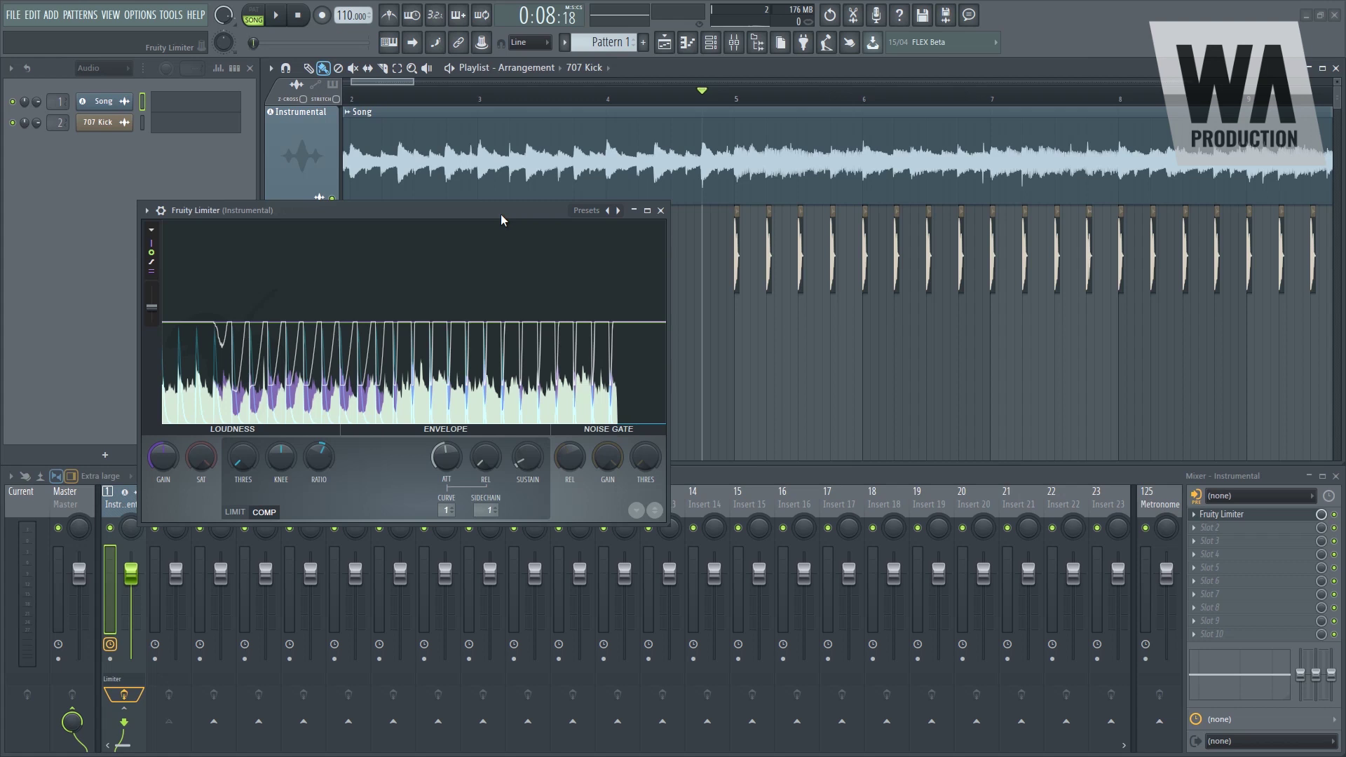
{"action": "key", "text": "space"}
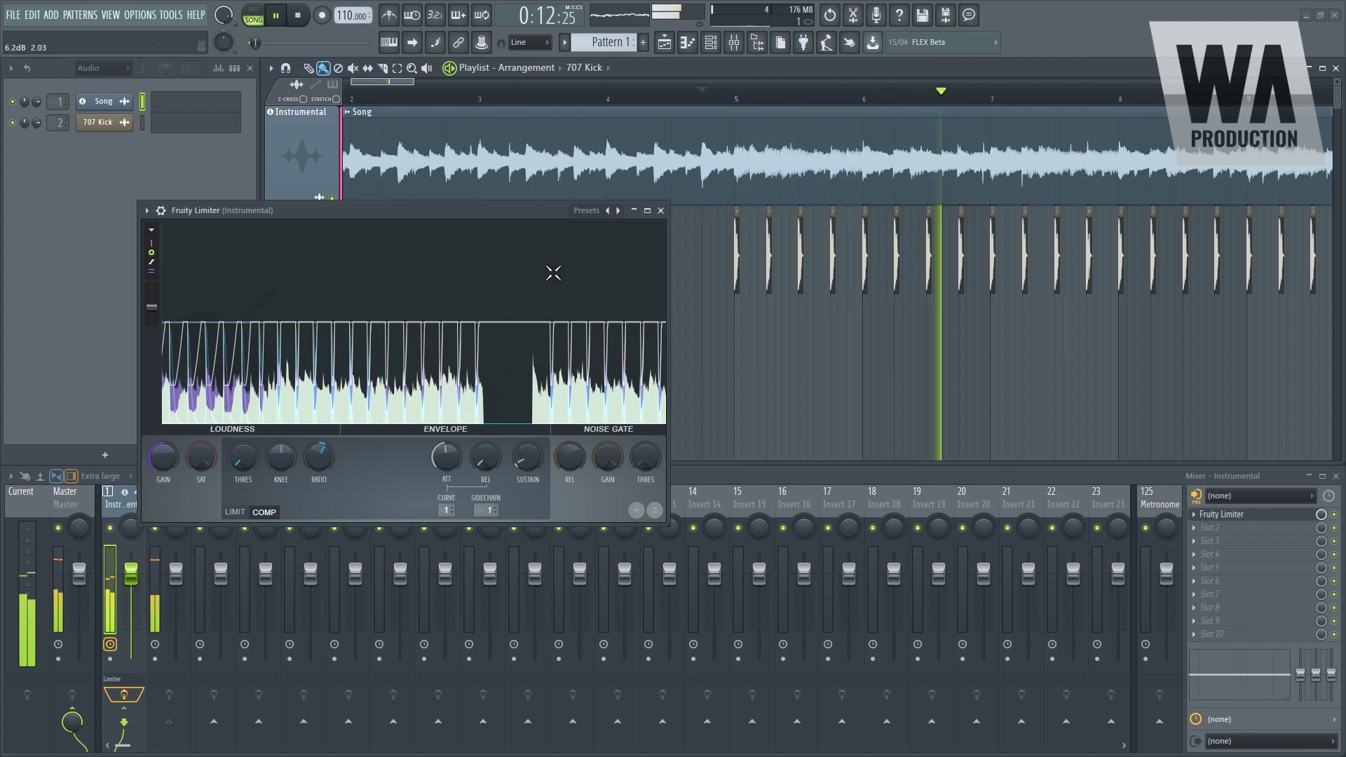
{"action": "key", "text": "space"}
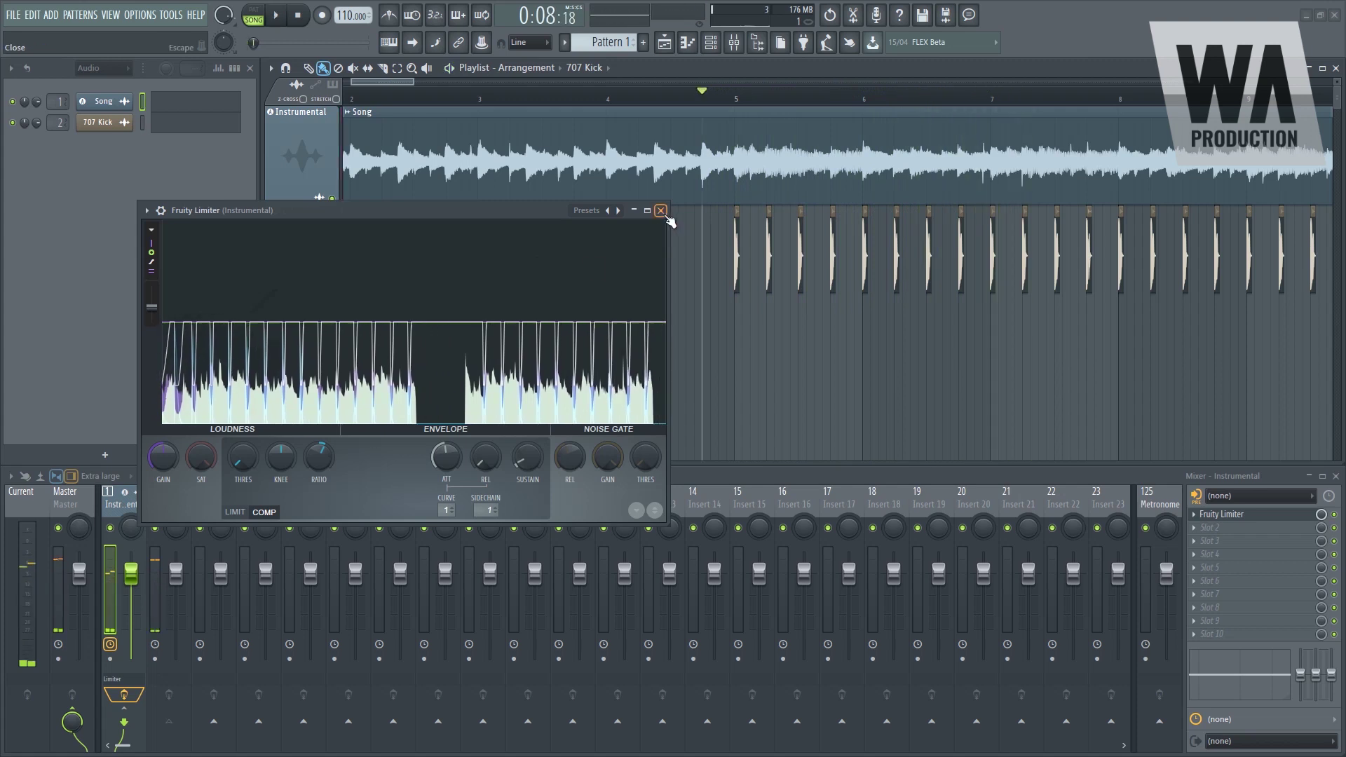
{"action": "left_click", "coordinate": [660, 210]}
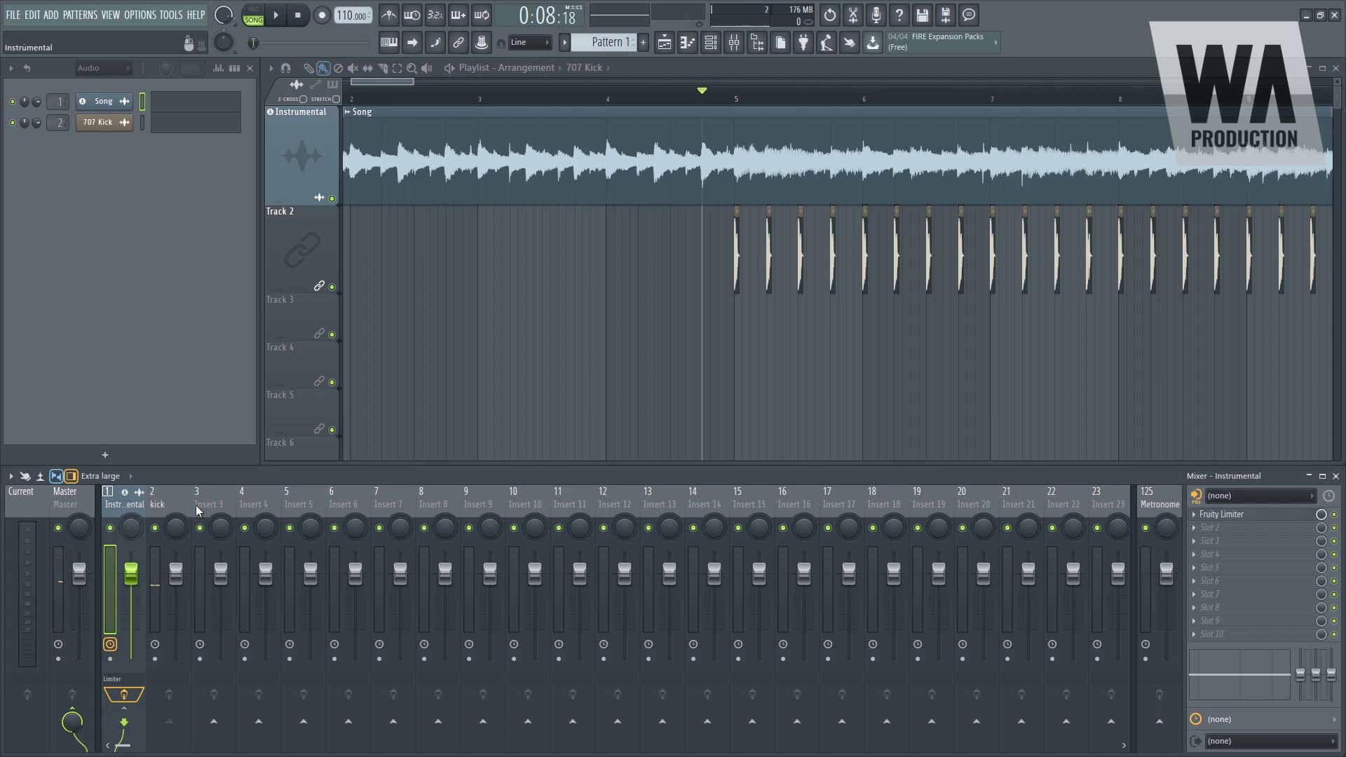
Delete Fruity Limiter from the Instrumental insert and select the kick mixer track.
{"action": "left_click", "coordinate": [1192, 517]}
{"action": "left_click", "coordinate": [1223, 442]}
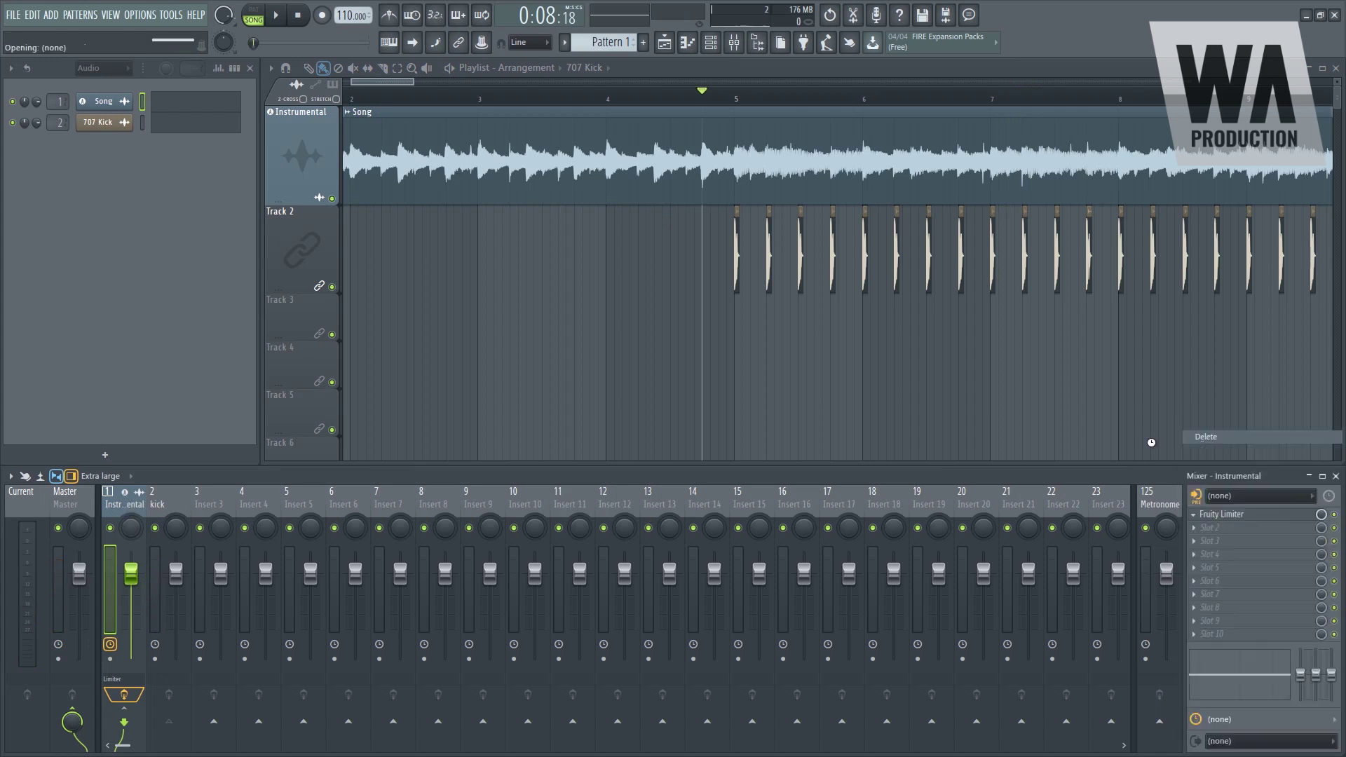
{"action": "left_click", "coordinate": [173, 503]}
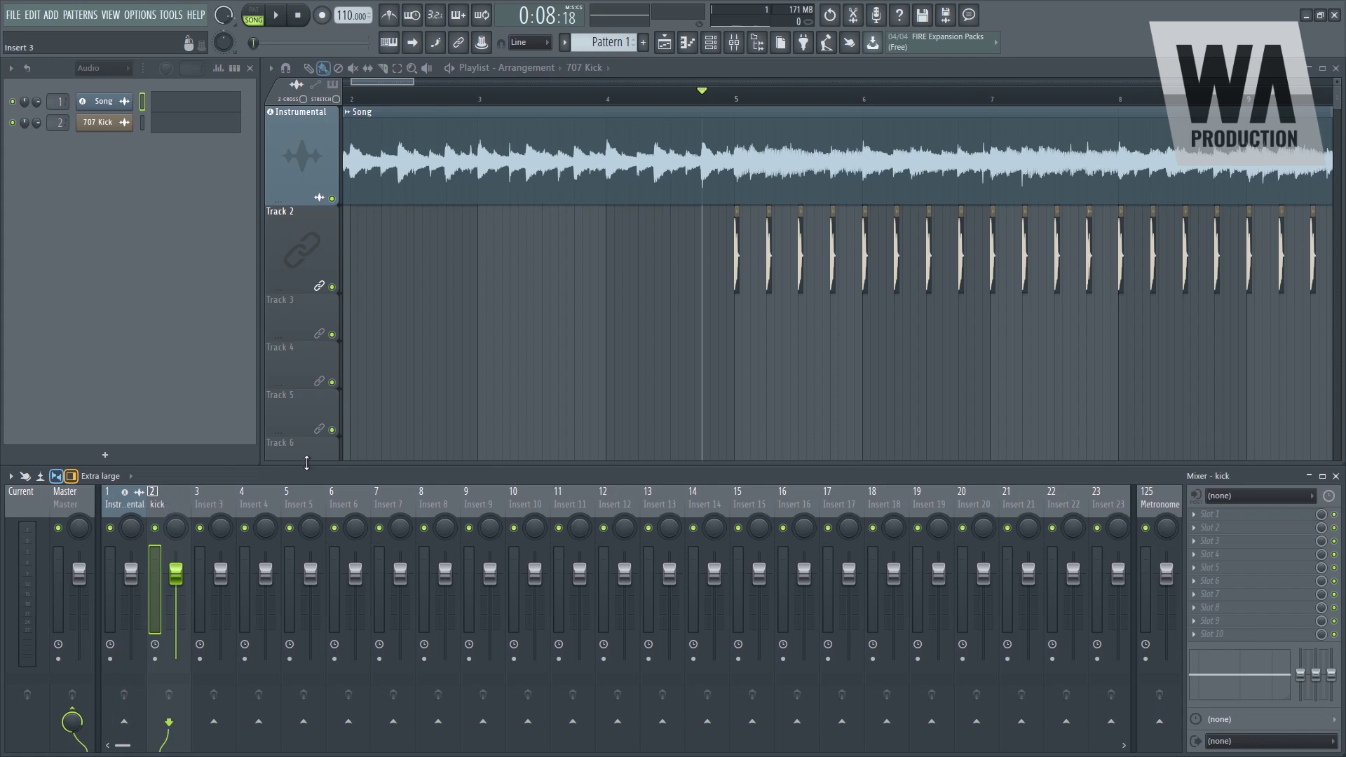
Add a Fruity Peak Controller to the kick insert's first effect slot.
{"action": "key", "text": "space"}
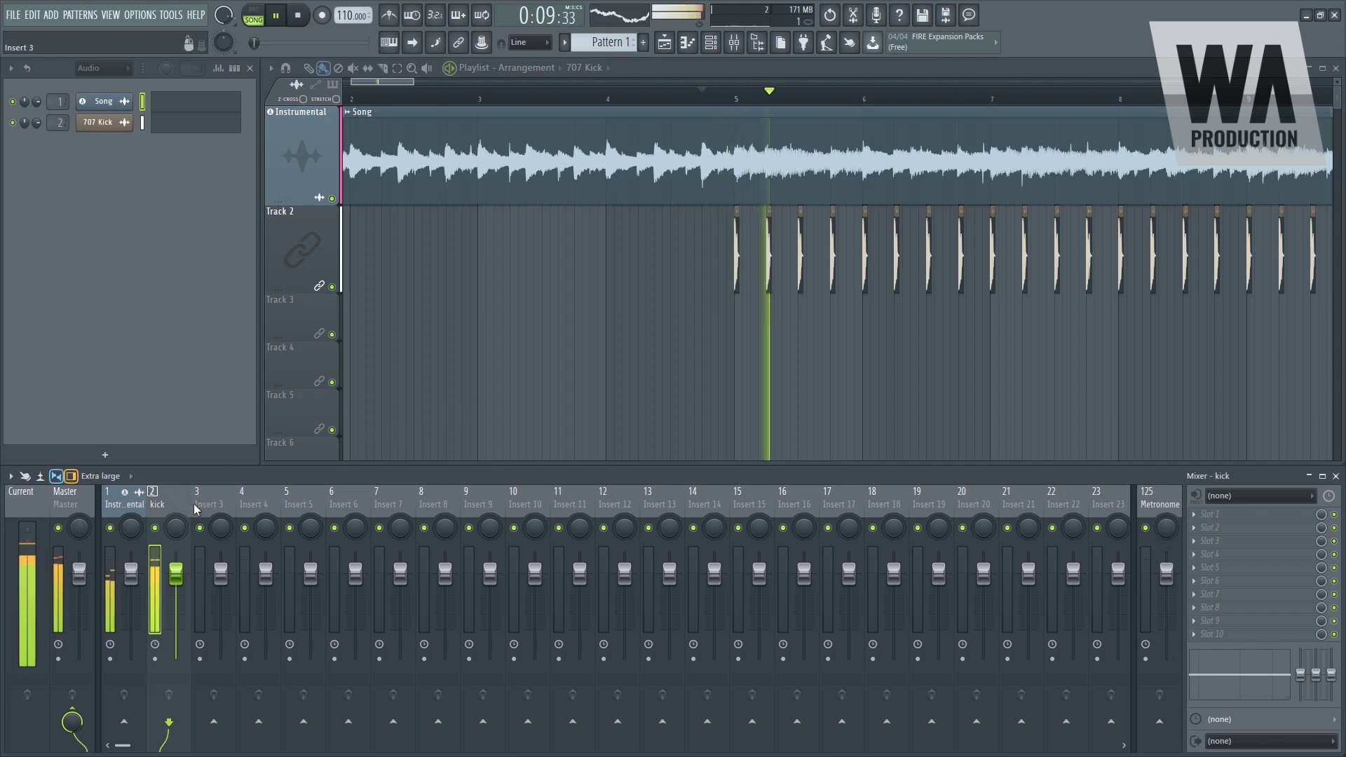
{"action": "key", "text": "space"}
{"action": "left_click", "coordinate": [1267, 523]}
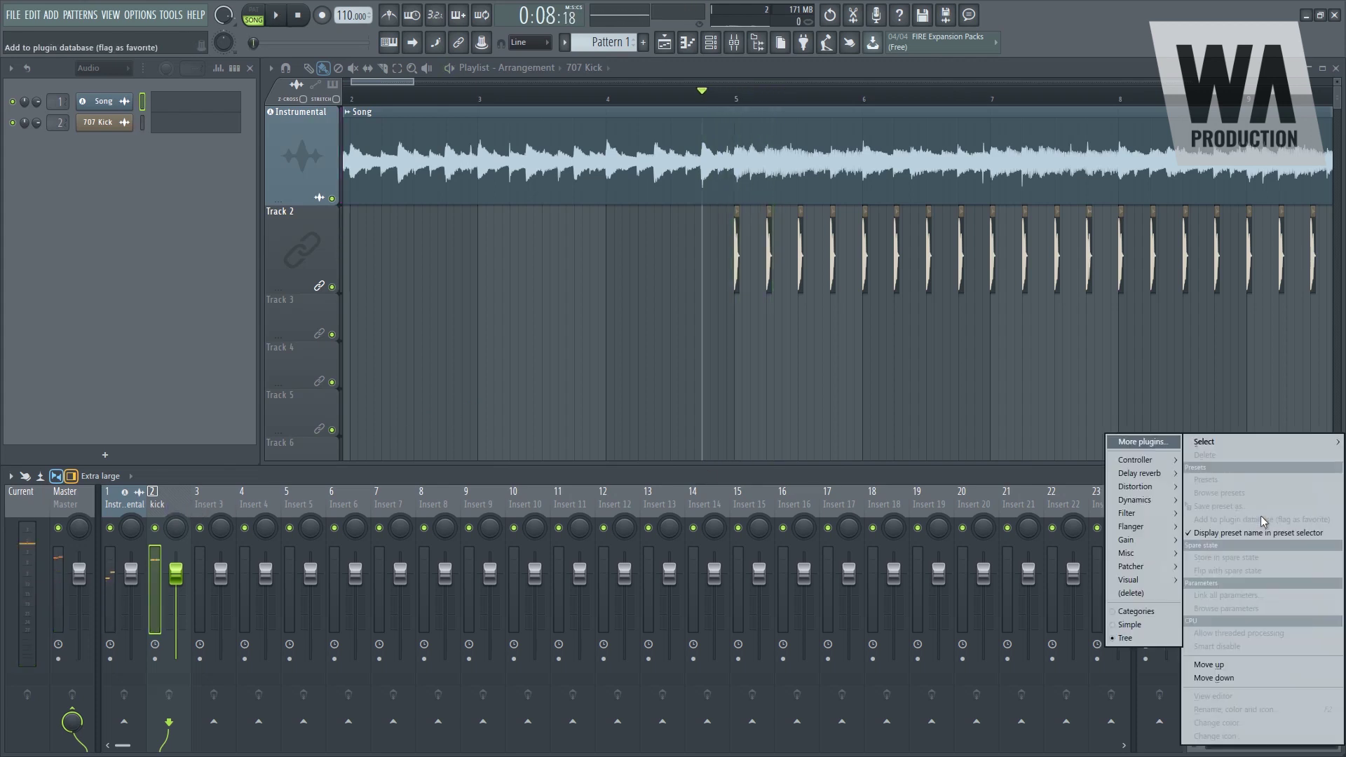
{"action": "mouse_move", "coordinate": [1168, 466]}
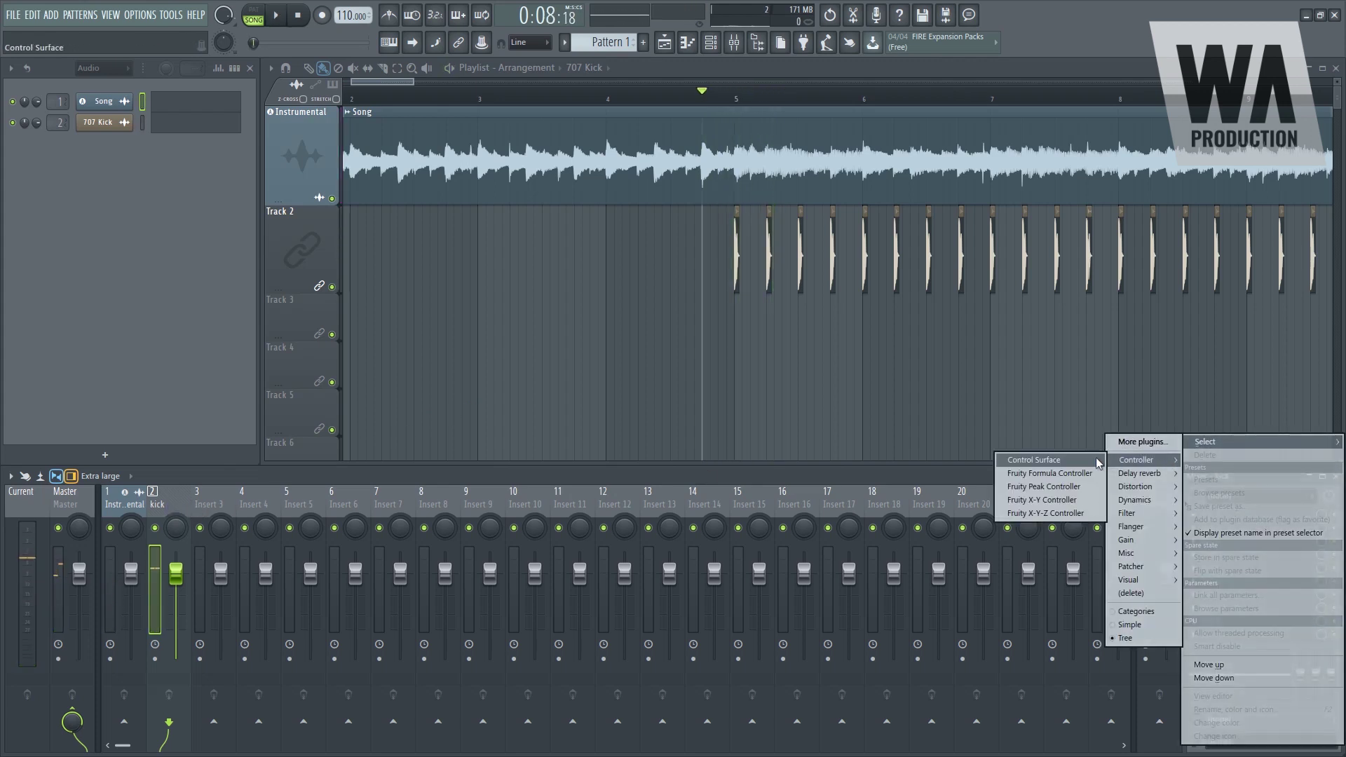
{"action": "left_click", "coordinate": [1076, 489]}
Play from just before the kicks to check the peak controller follows them, then select Instrumental.
{"action": "key", "text": "space"}
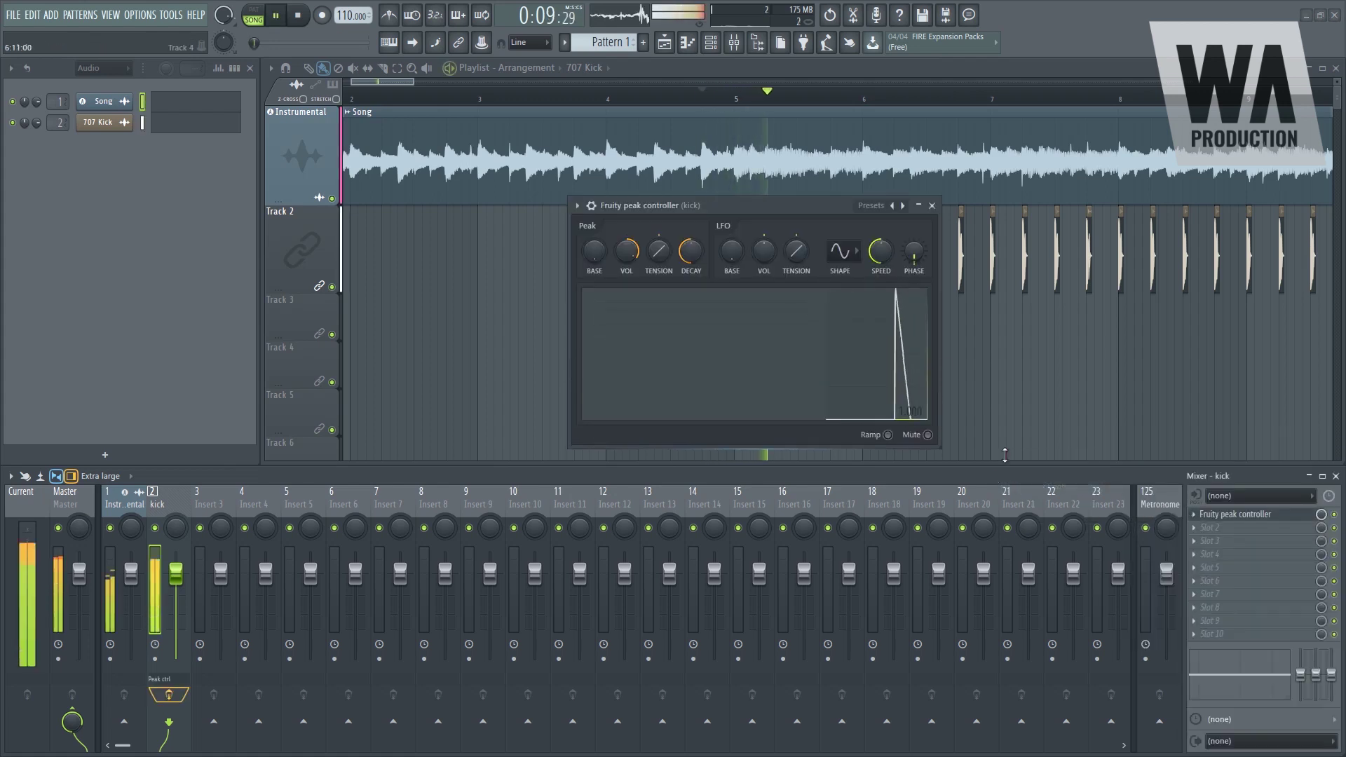
{"action": "left_click_drag", "start_coordinate": [810, 206], "coordinate": [918, 351]}
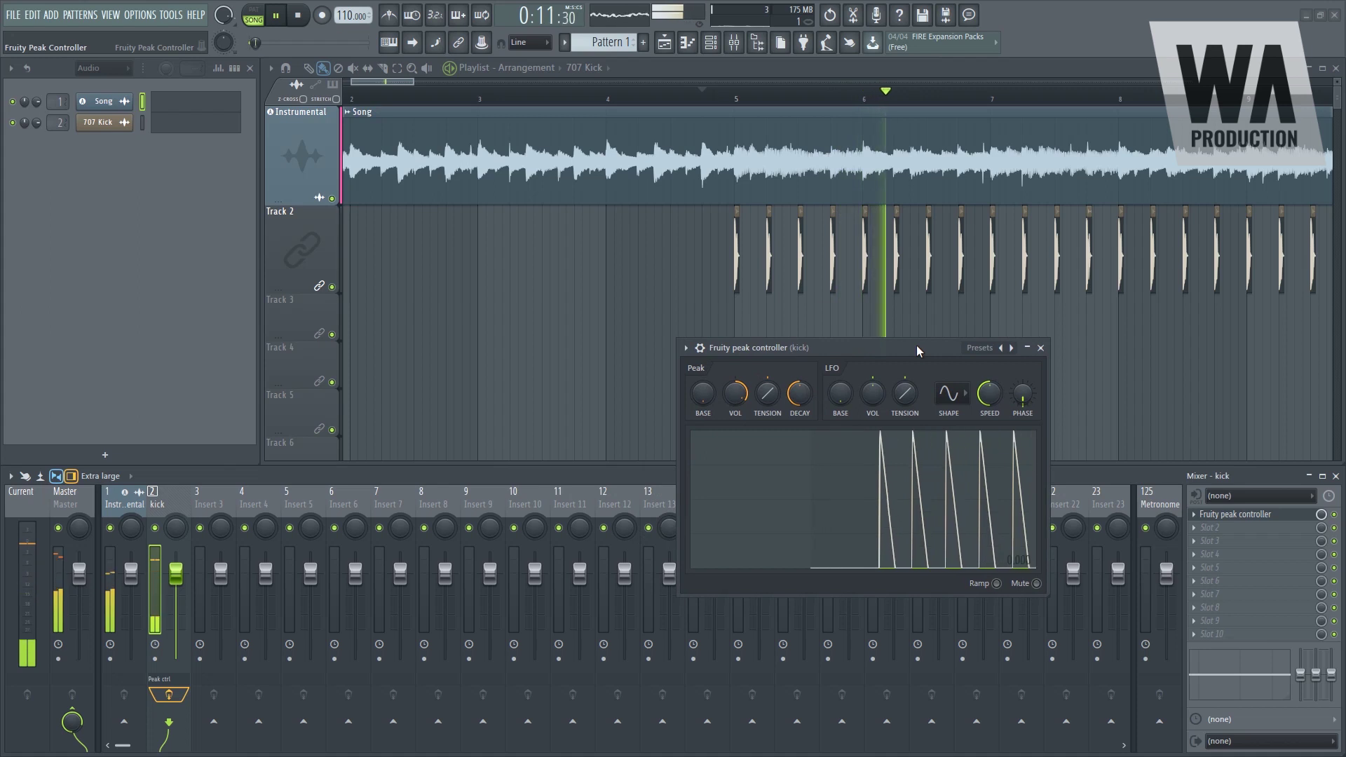
{"action": "key", "text": "space"}
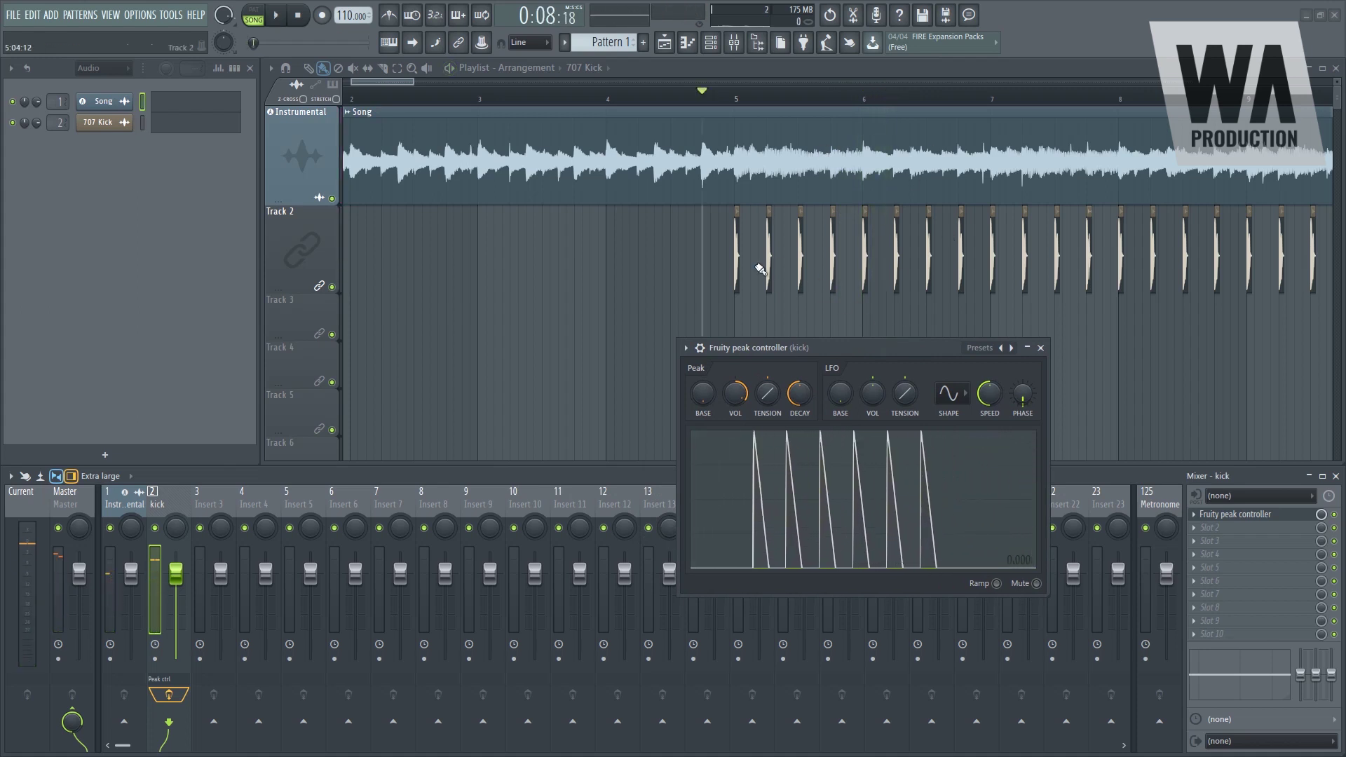
{"action": "scroll", "coordinate": [760, 280], "scroll_direction": "up", "scroll_amount": 5}
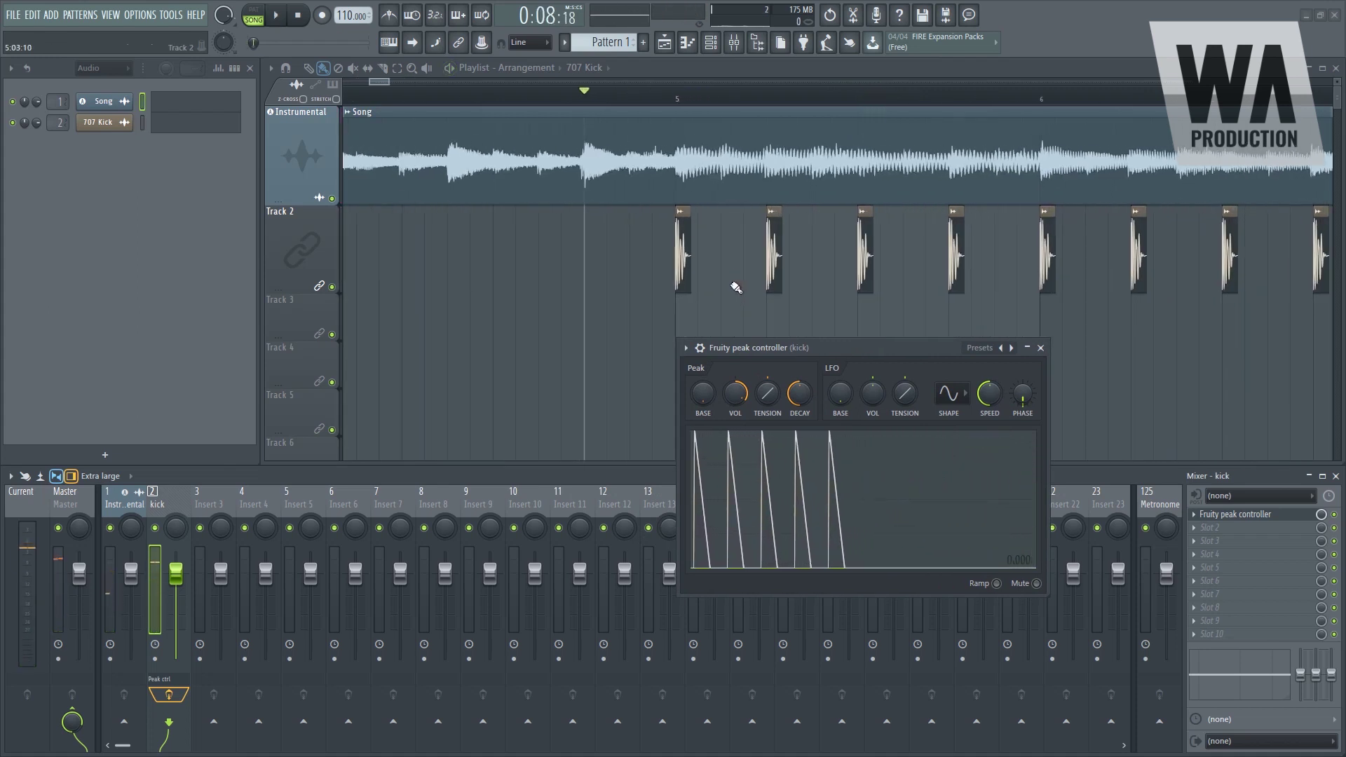
{"action": "left_click", "coordinate": [645, 98]}
{"action": "key", "text": "space"}
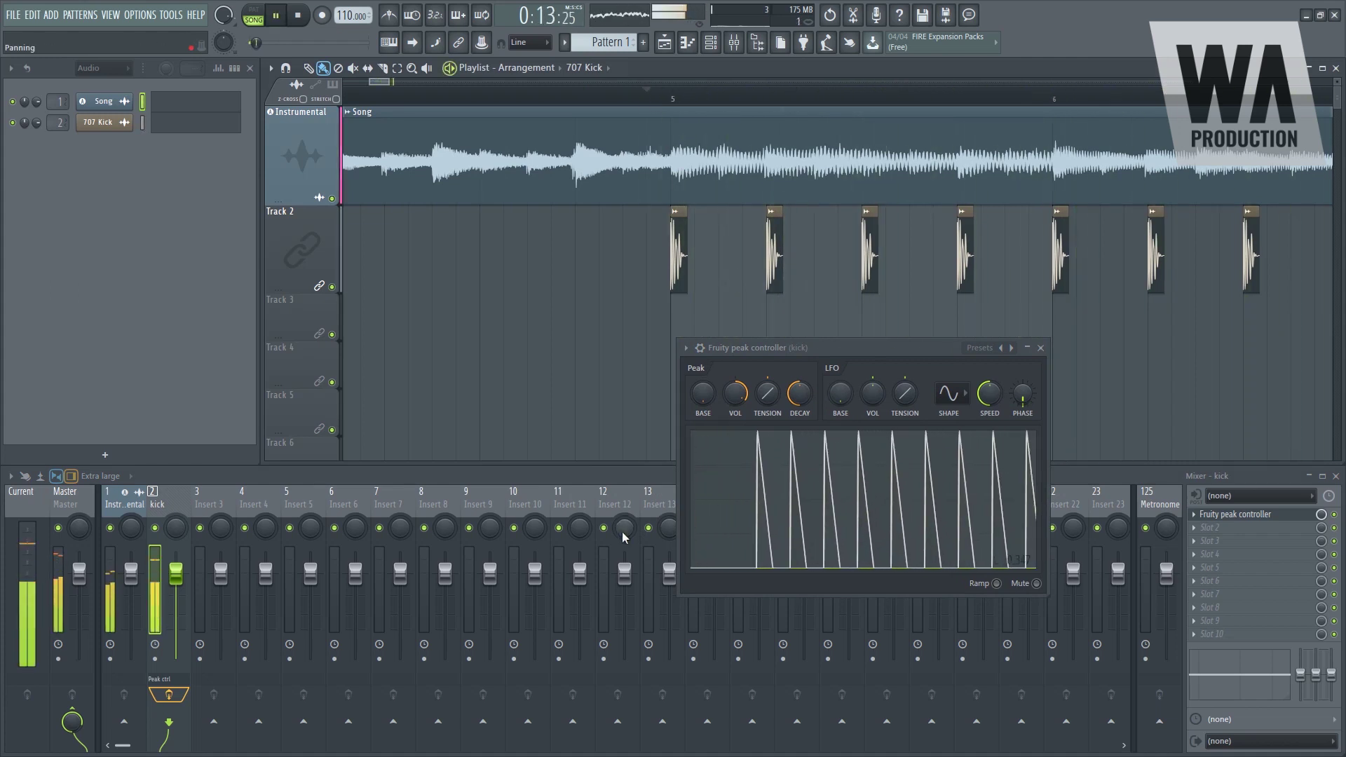
{"action": "key", "text": "space"}
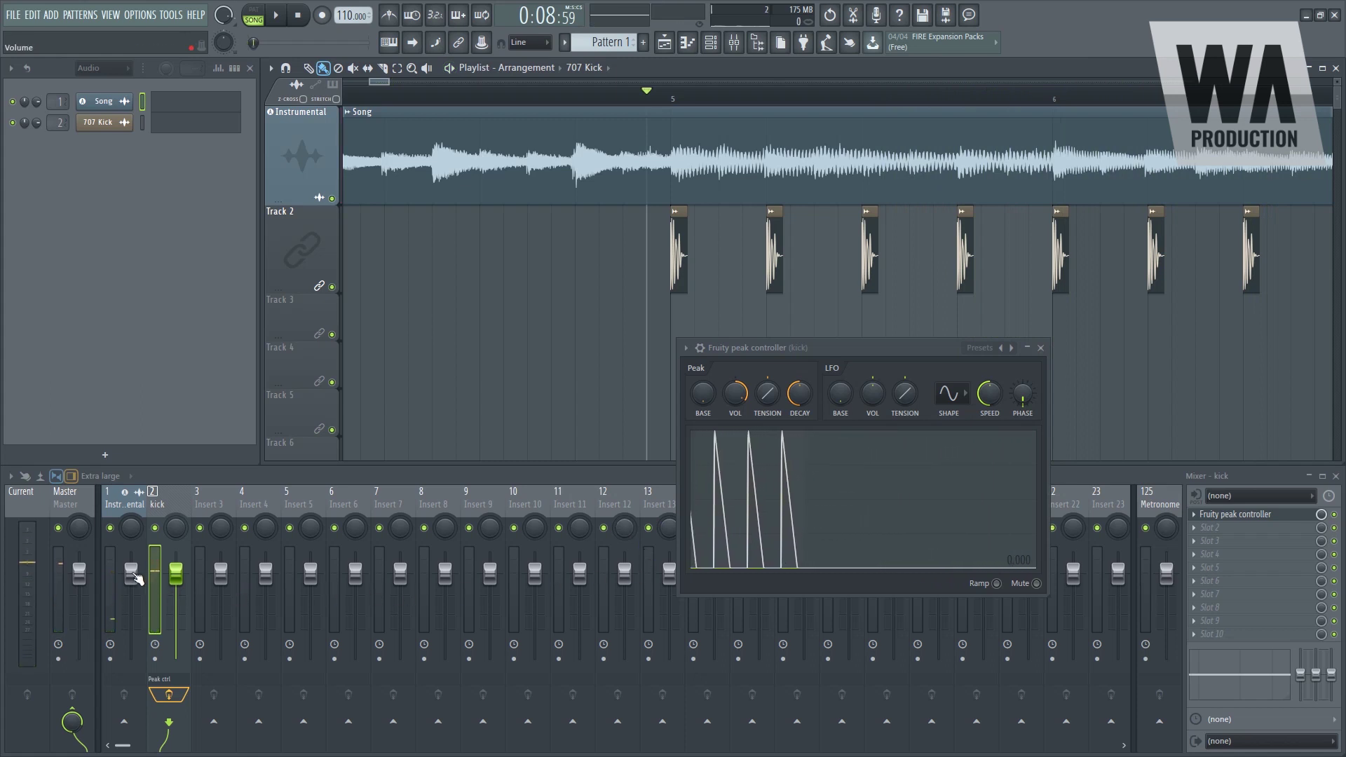
{"action": "left_click", "coordinate": [133, 577]}
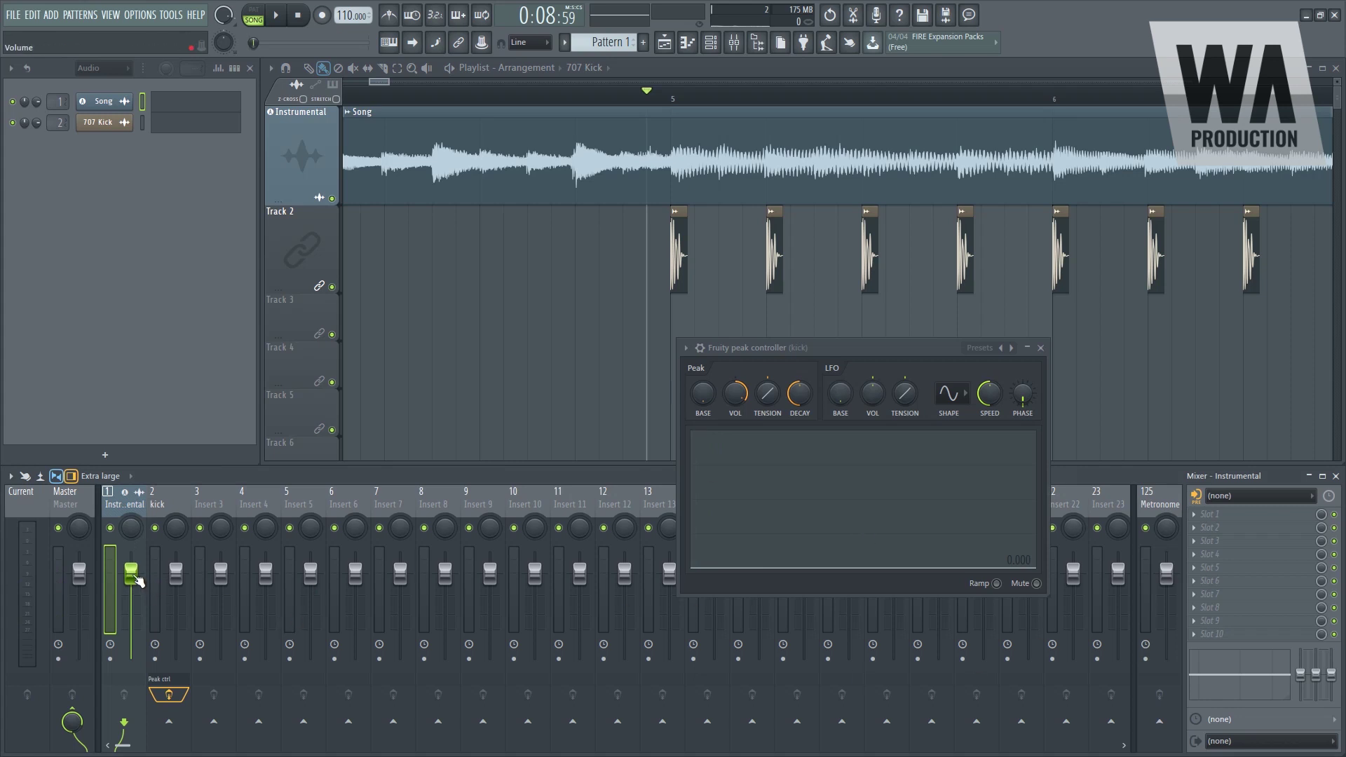
Link the Instrumental volume to 'Peak ctrl - Peak+LFO' with an inverted mapping and audition the ducking.
{"action": "right_click", "coordinate": [132, 573]}
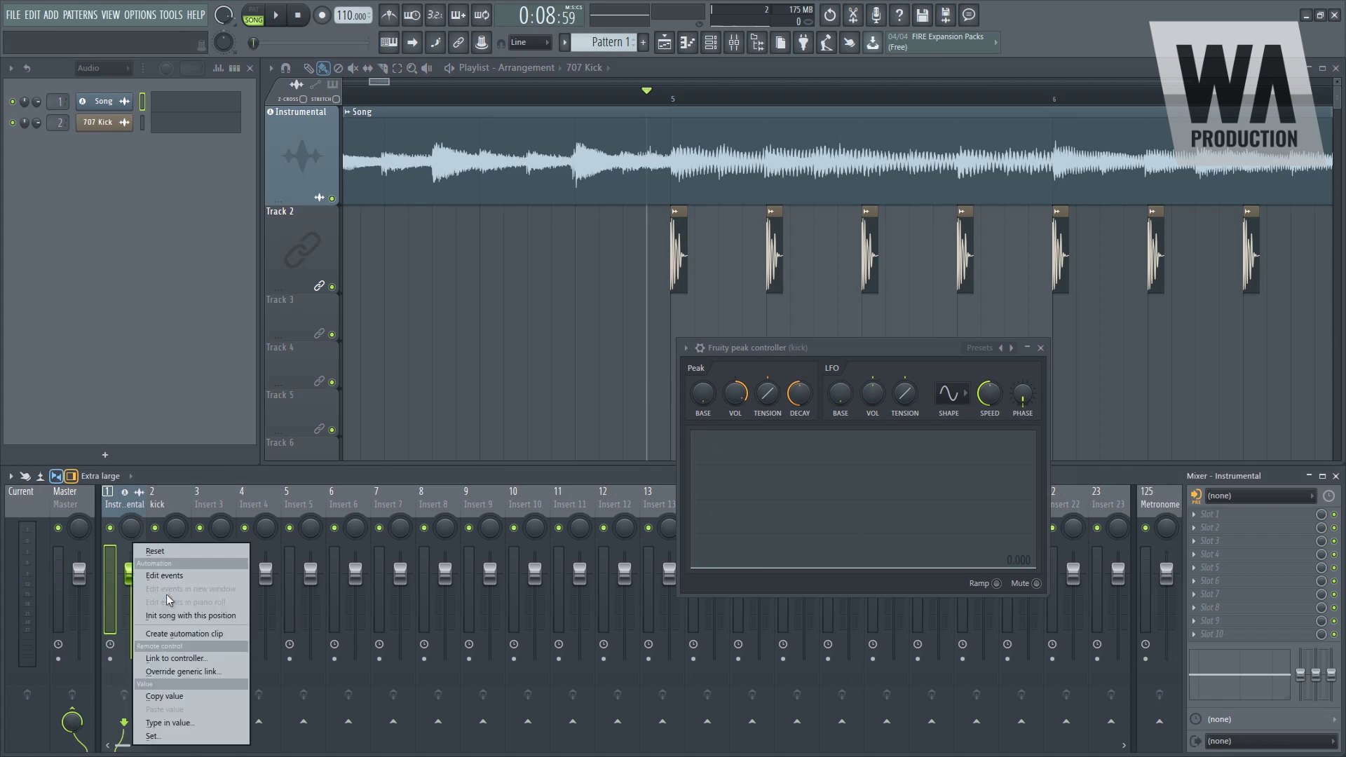
{"action": "left_click", "coordinate": [176, 658]}
{"action": "left_click_drag", "start_coordinate": [709, 241], "coordinate": [356, 250]}
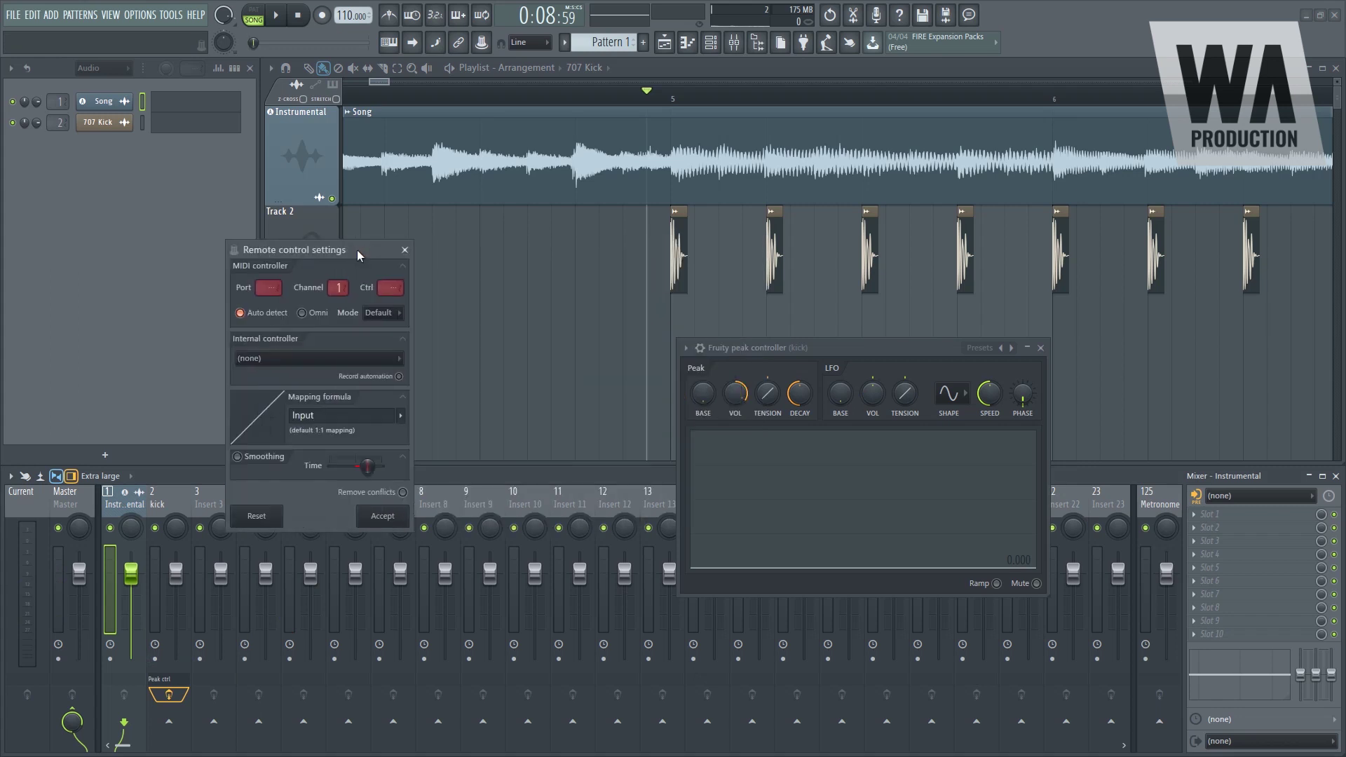
{"action": "left_click", "coordinate": [401, 416]}
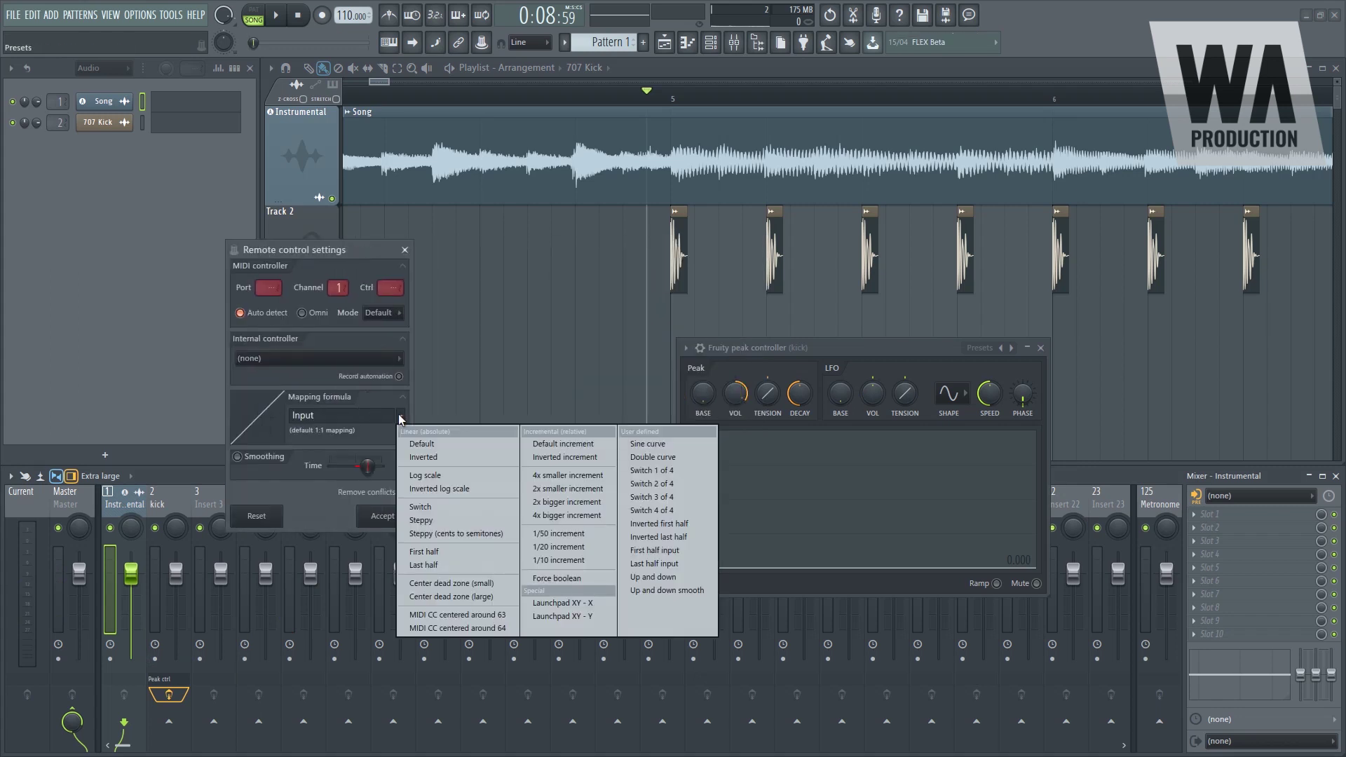
{"action": "left_click", "coordinate": [423, 457]}
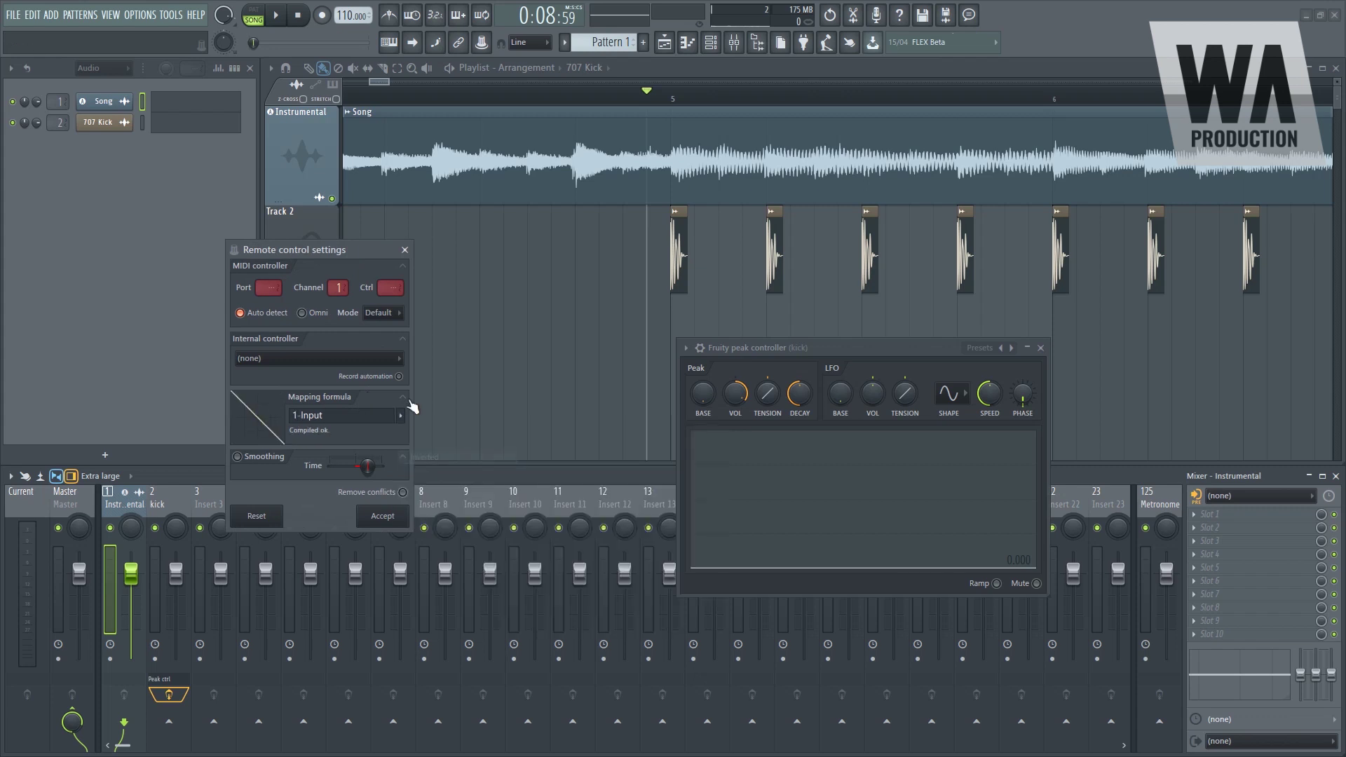
{"action": "left_click", "coordinate": [397, 360]}
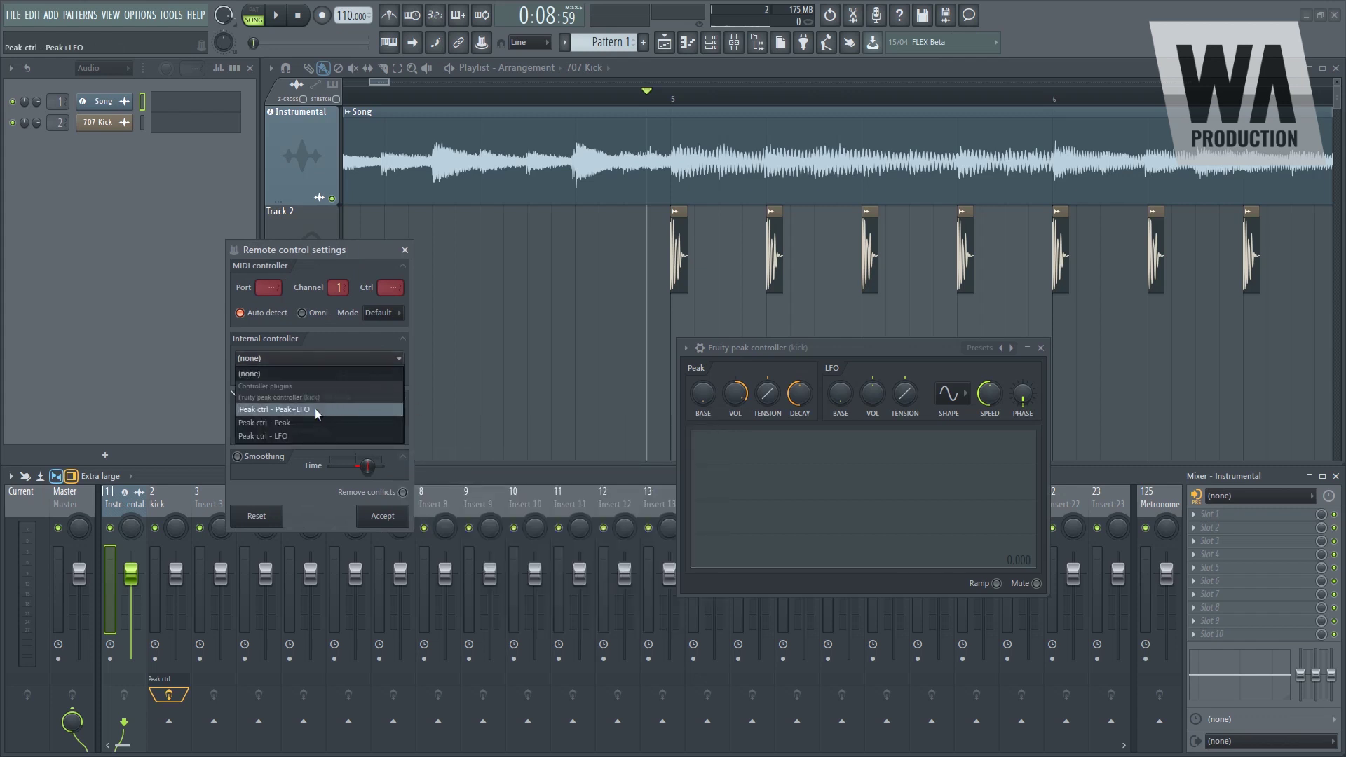
{"action": "left_click", "coordinate": [293, 411]}
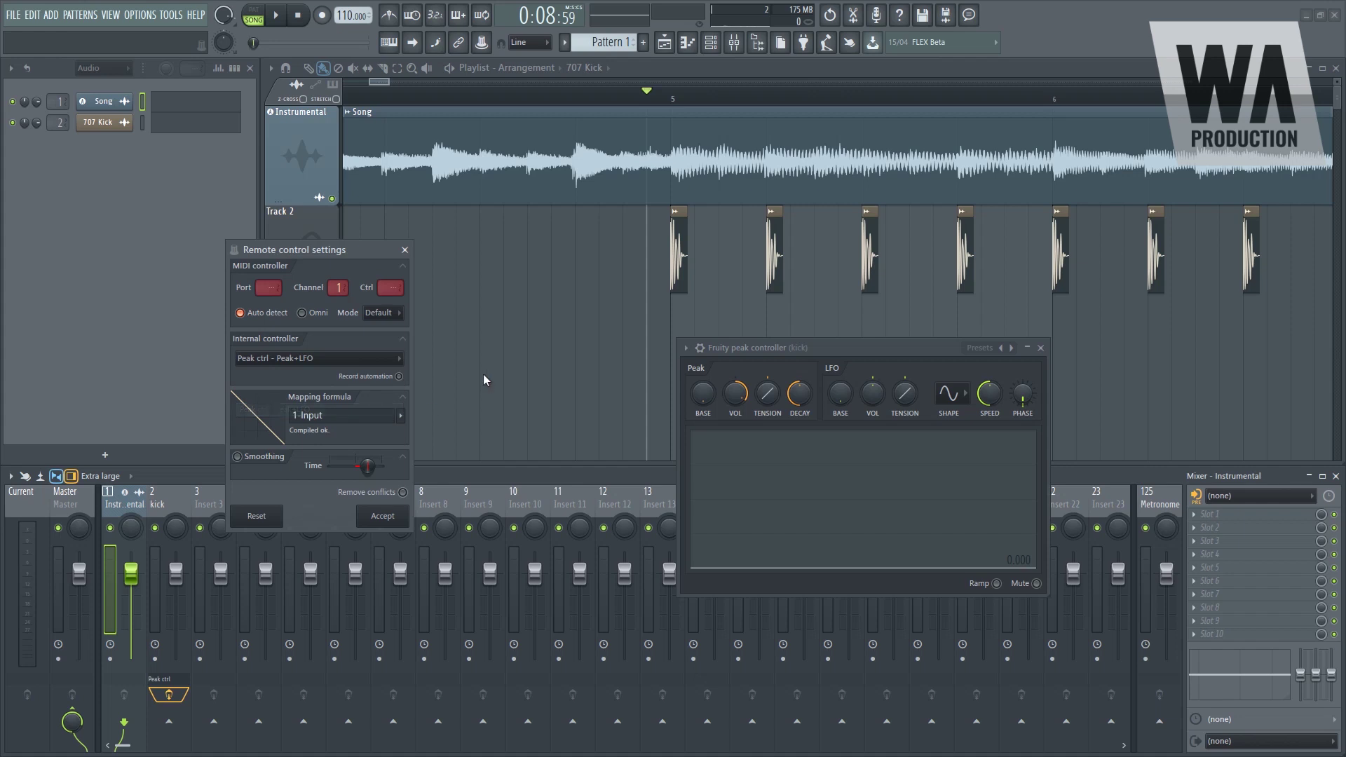
{"action": "left_click", "coordinate": [384, 516]}
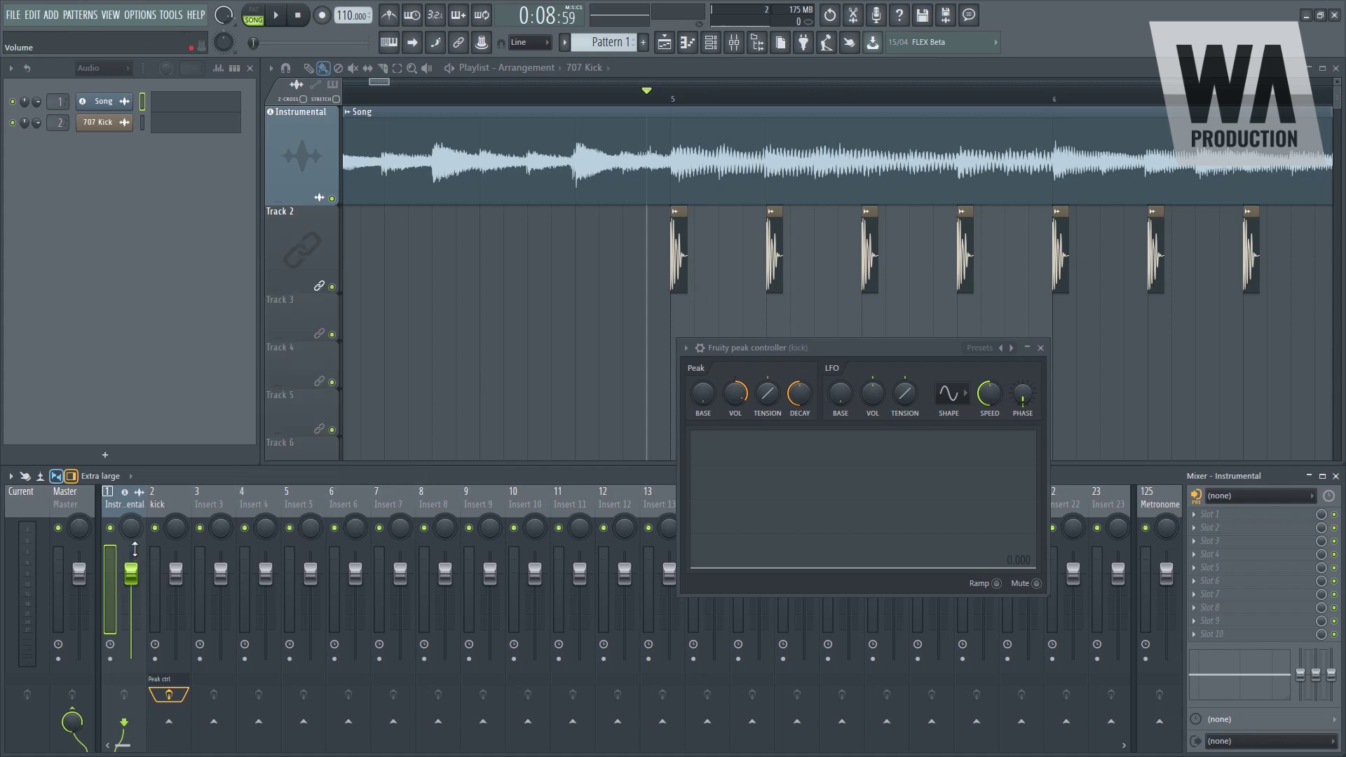
{"action": "key", "text": "space"}
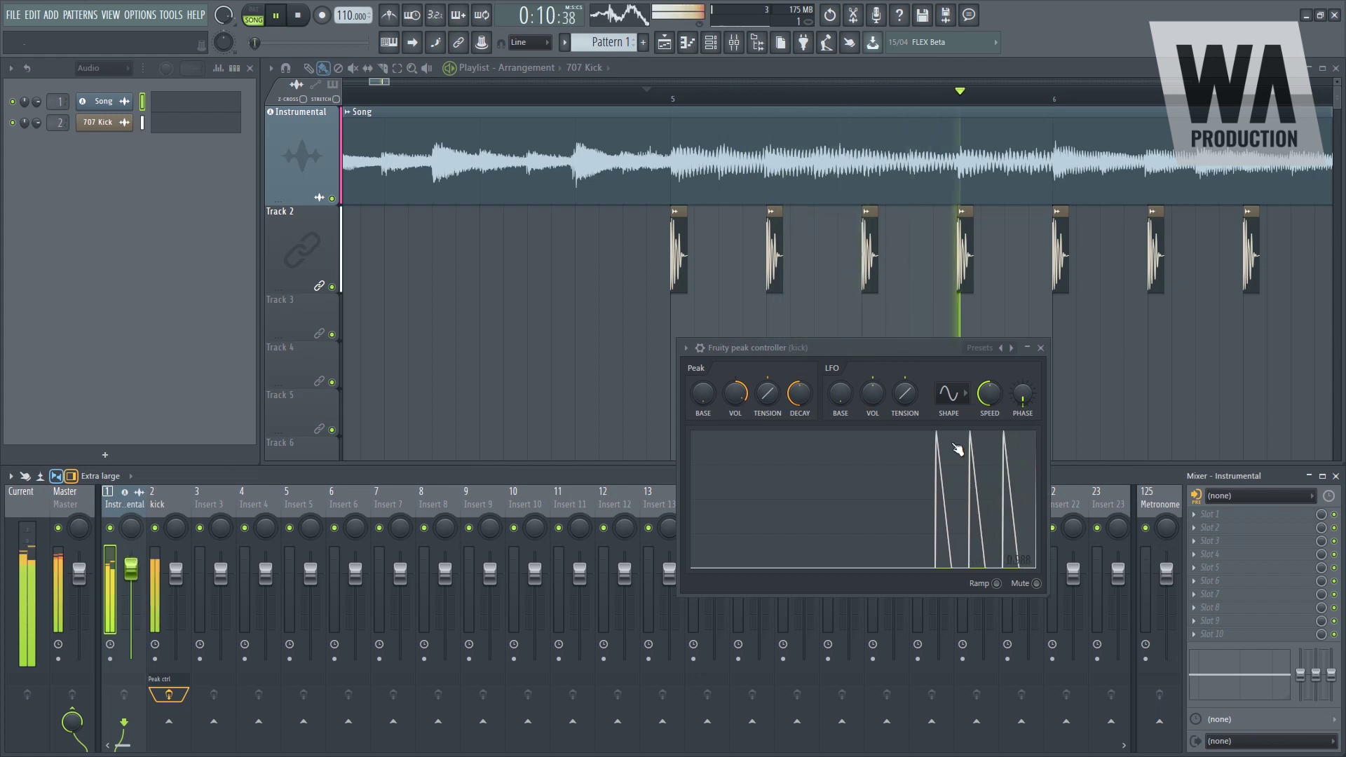
Raise the kick peak controller's LFO base to 18% while auditioning the ducking.
{"action": "left_click", "coordinate": [840, 393]}
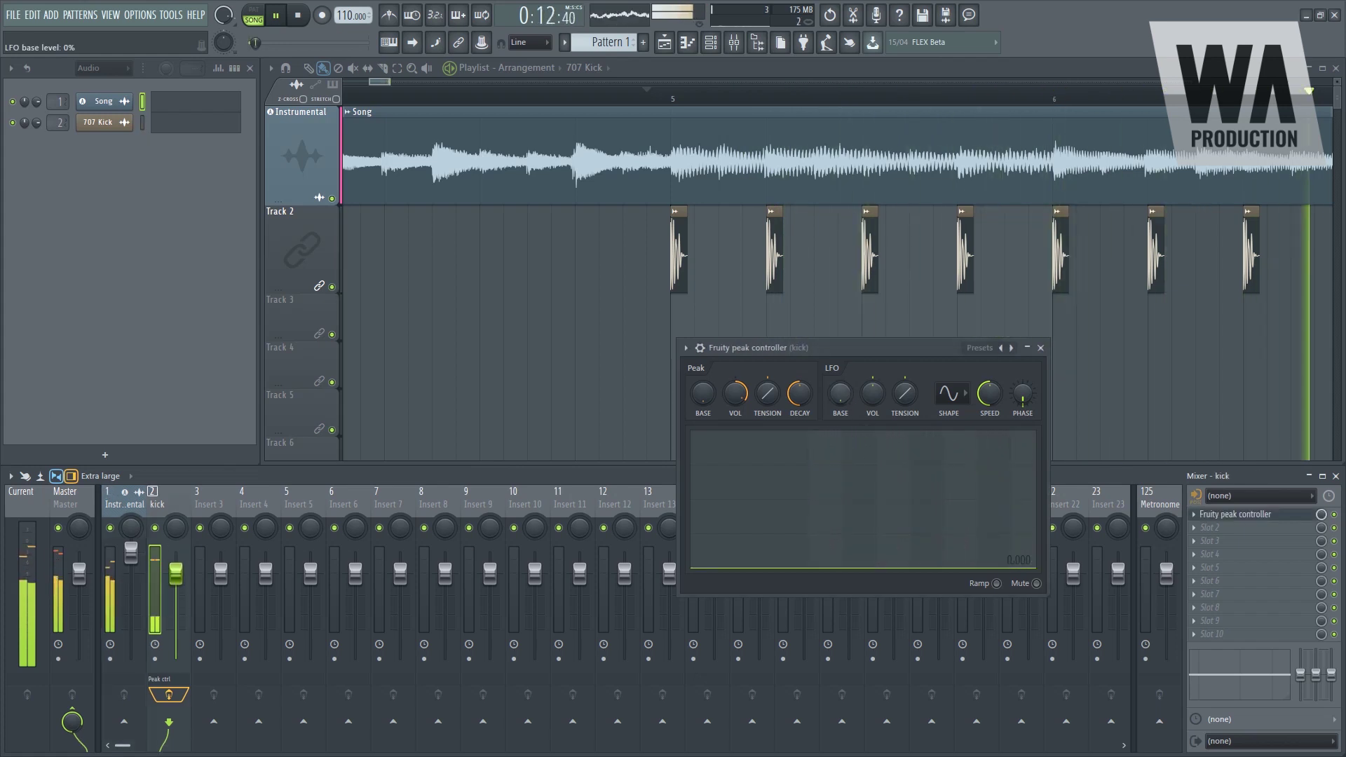
{"action": "left_click_drag", "start_coordinate": [839, 393], "coordinate": [846, 399]}
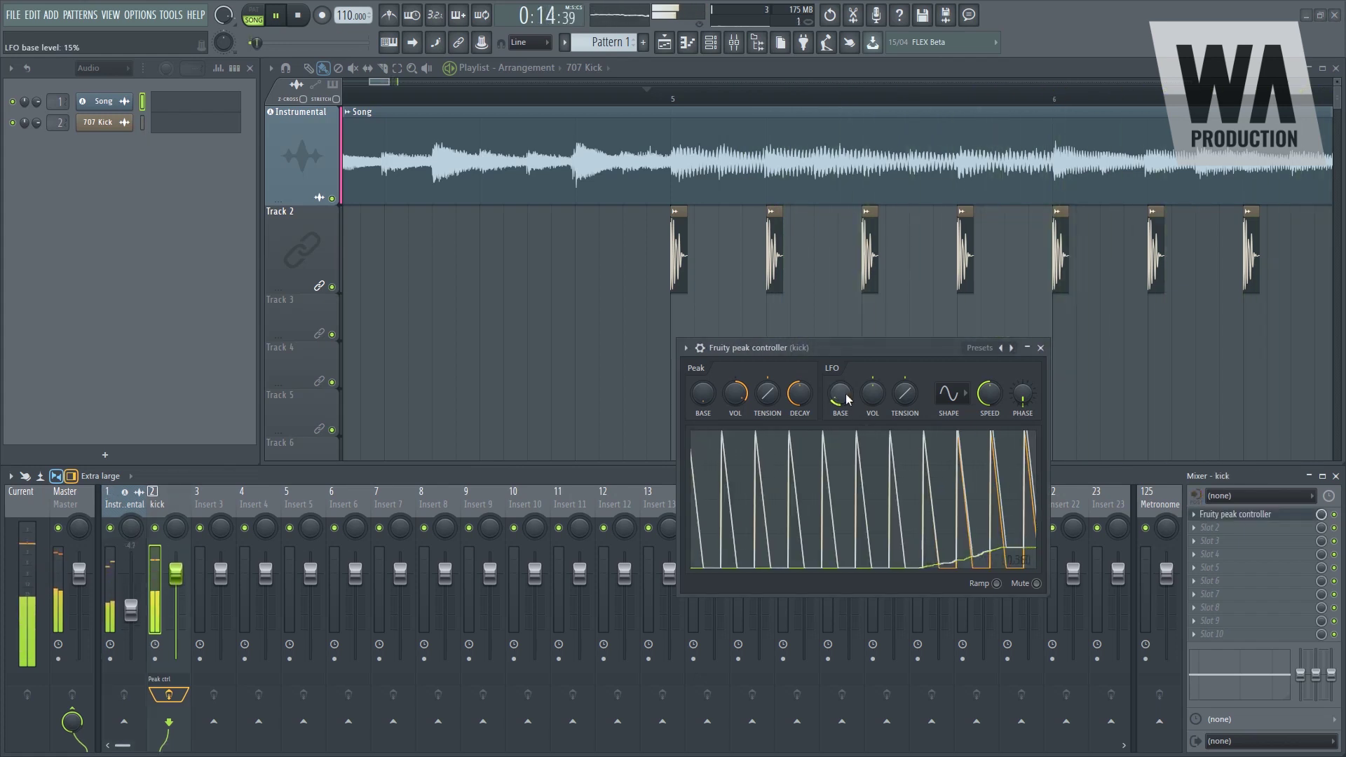
{"action": "key", "text": "space"}
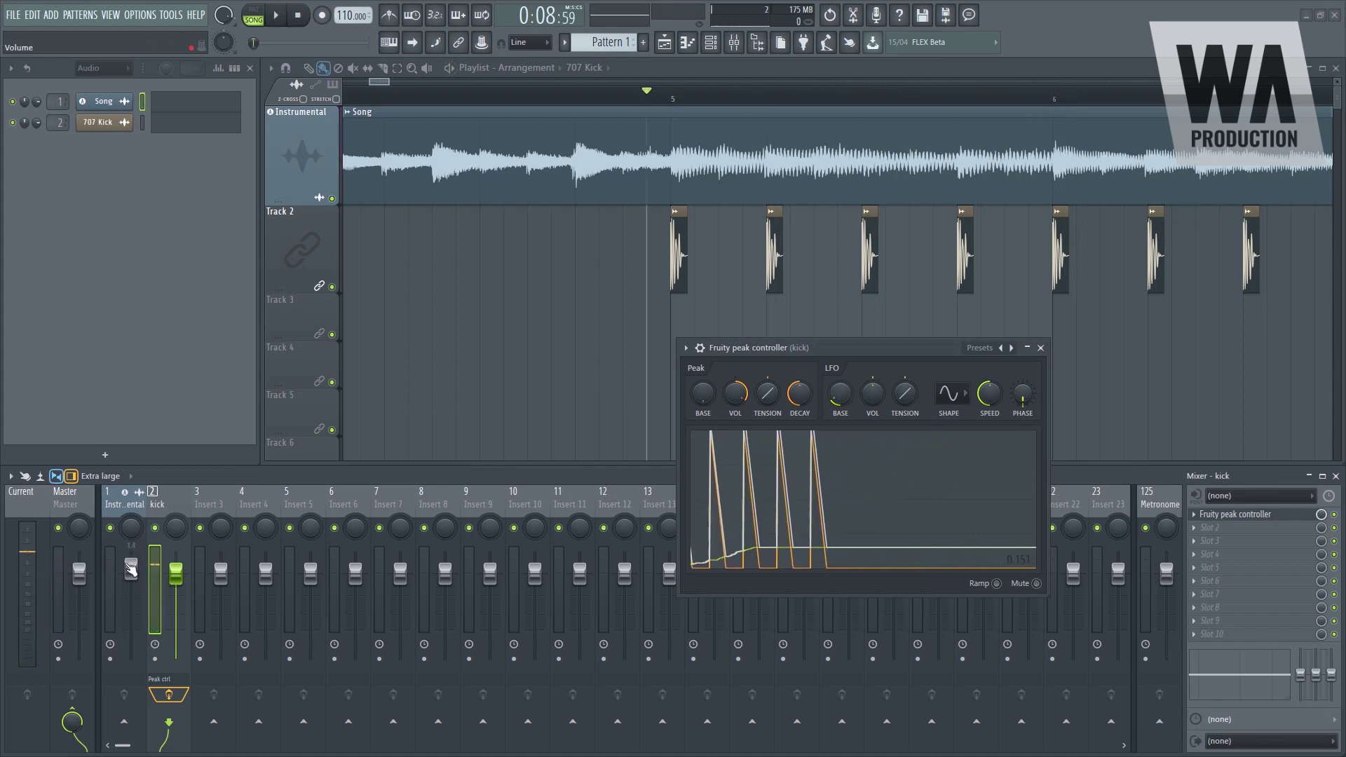
{"action": "left_click_drag", "start_coordinate": [840, 393], "coordinate": [840, 390]}
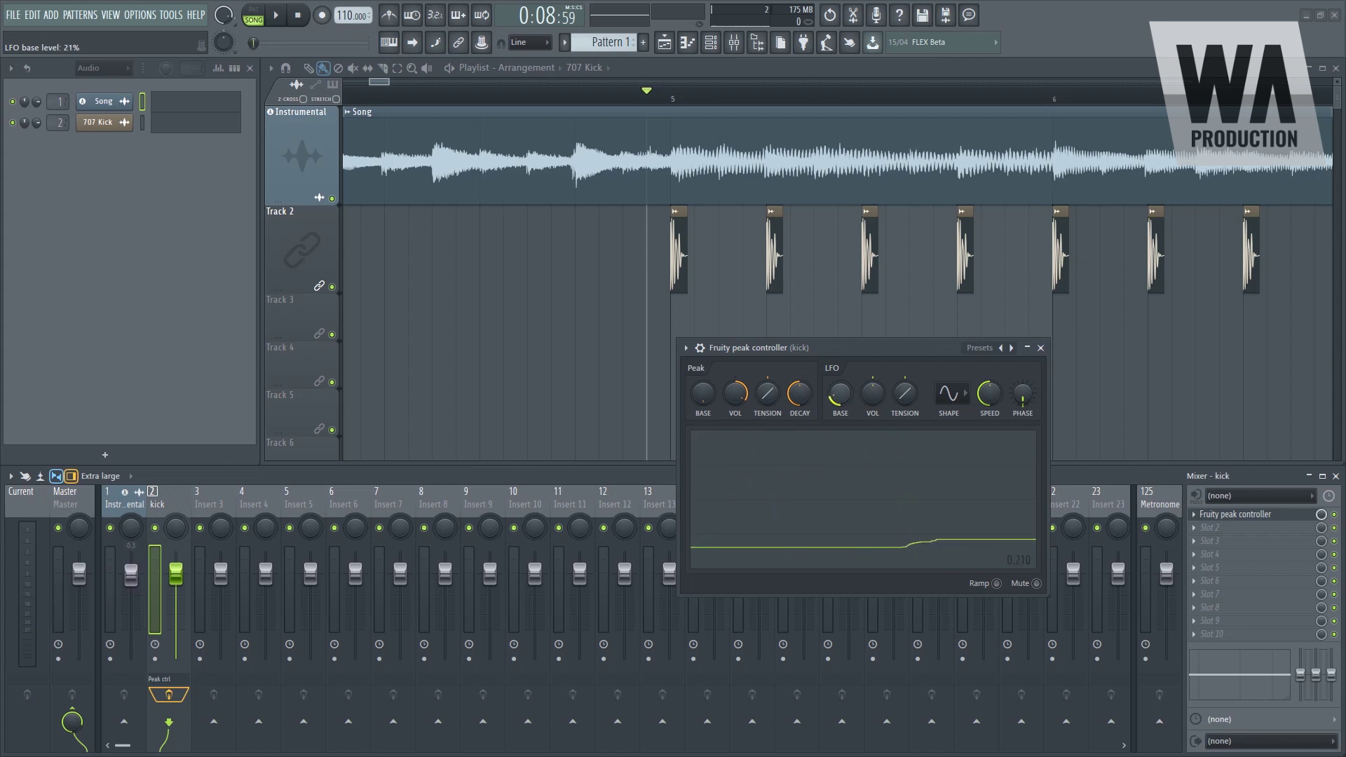
{"action": "key", "text": "space"}
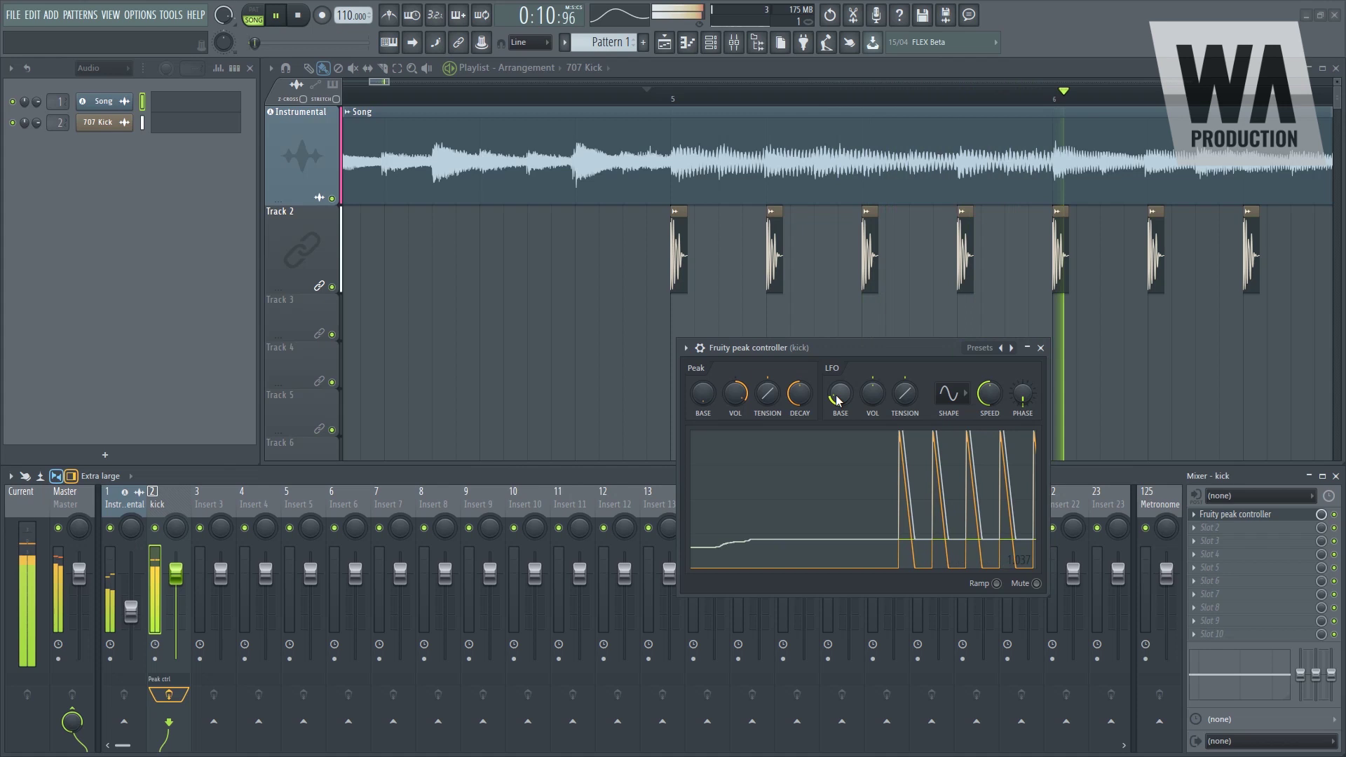
{"action": "key", "text": "space"}
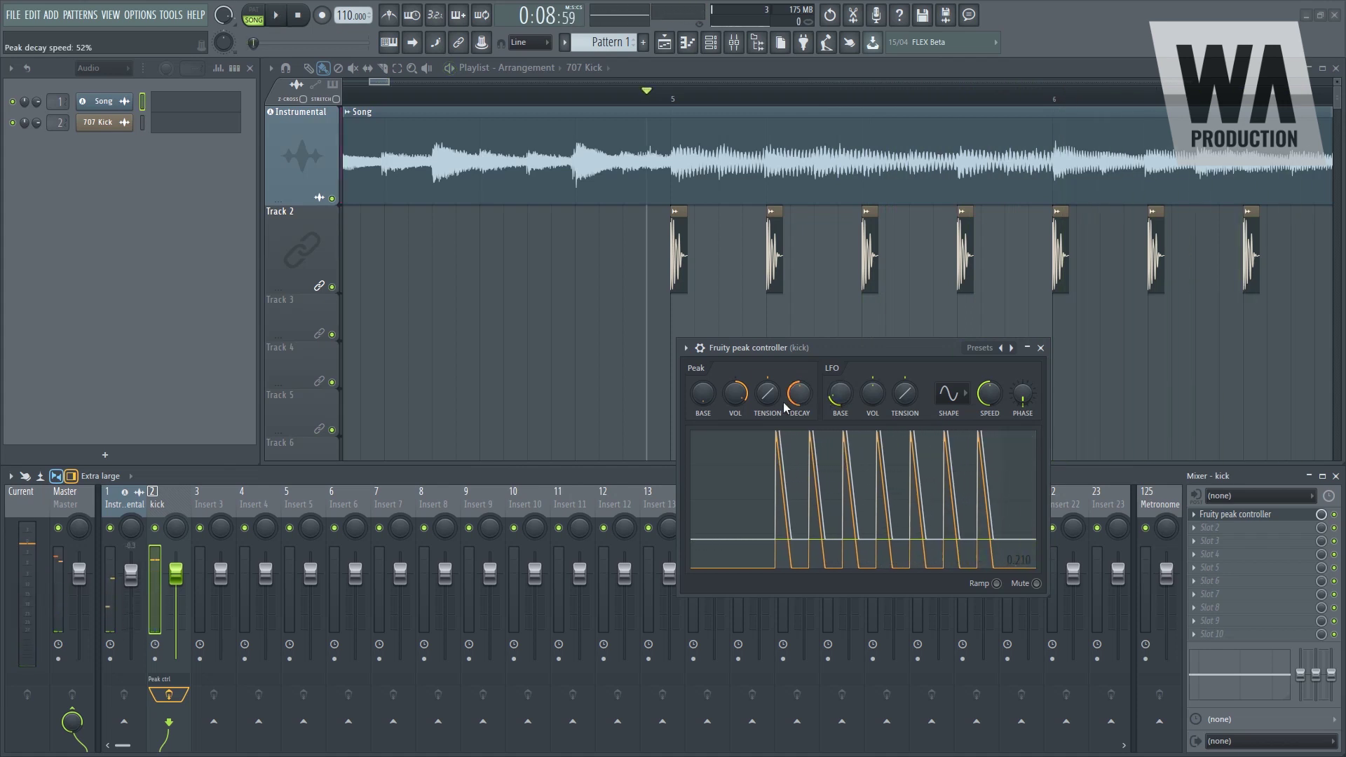
Adjust the Peak VOL amount, dropping to 20% then settling near 51%, and listen back.
{"action": "left_click_drag", "start_coordinate": [737, 398], "coordinate": [737, 449]}
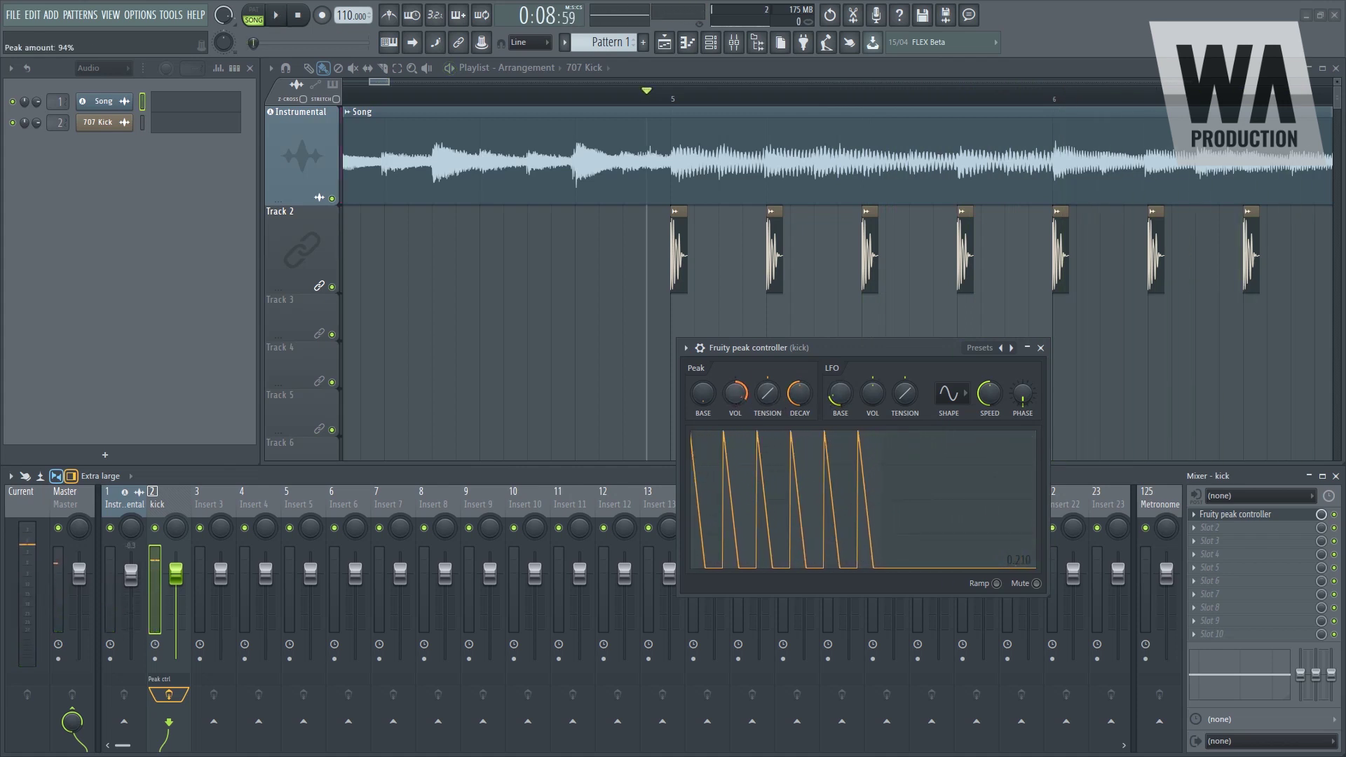
{"action": "key", "text": "space"}
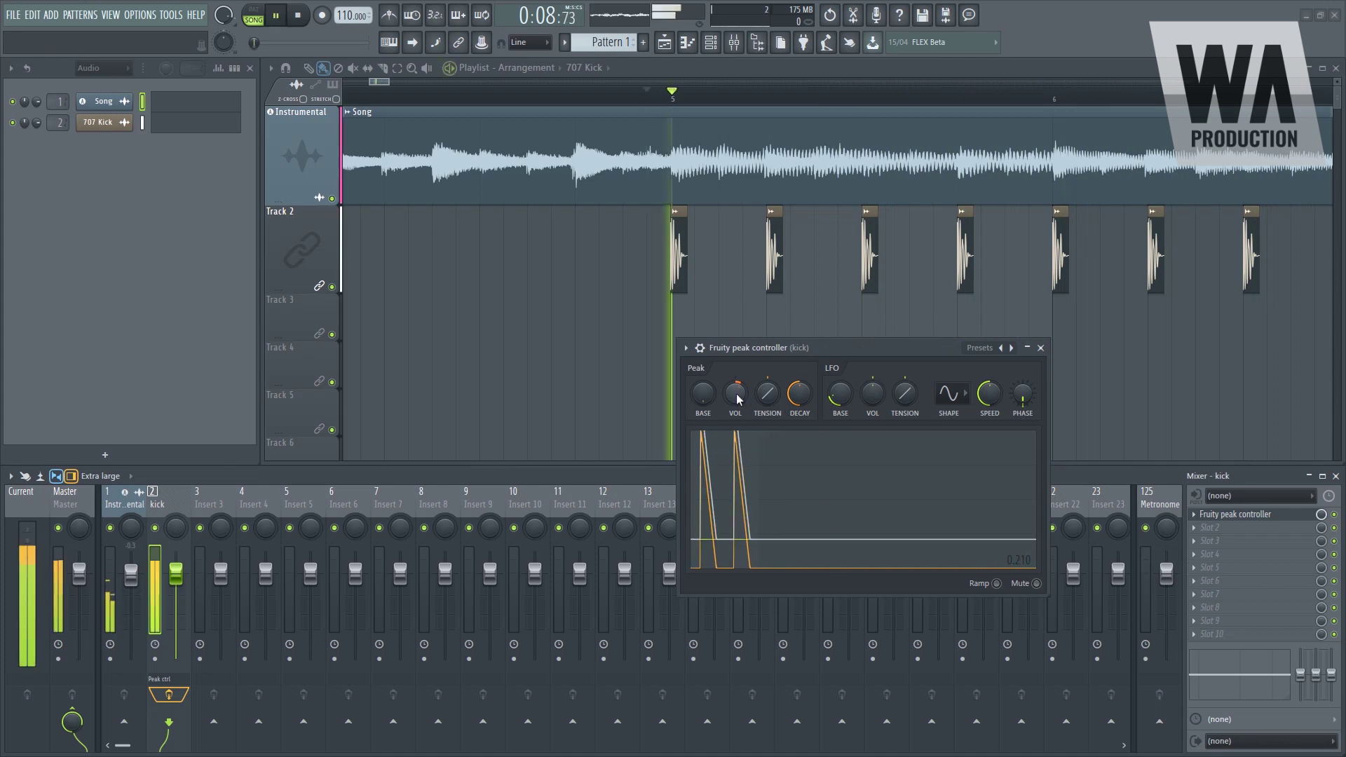
{"action": "left_click_drag", "start_coordinate": [737, 449], "coordinate": [738, 427]}
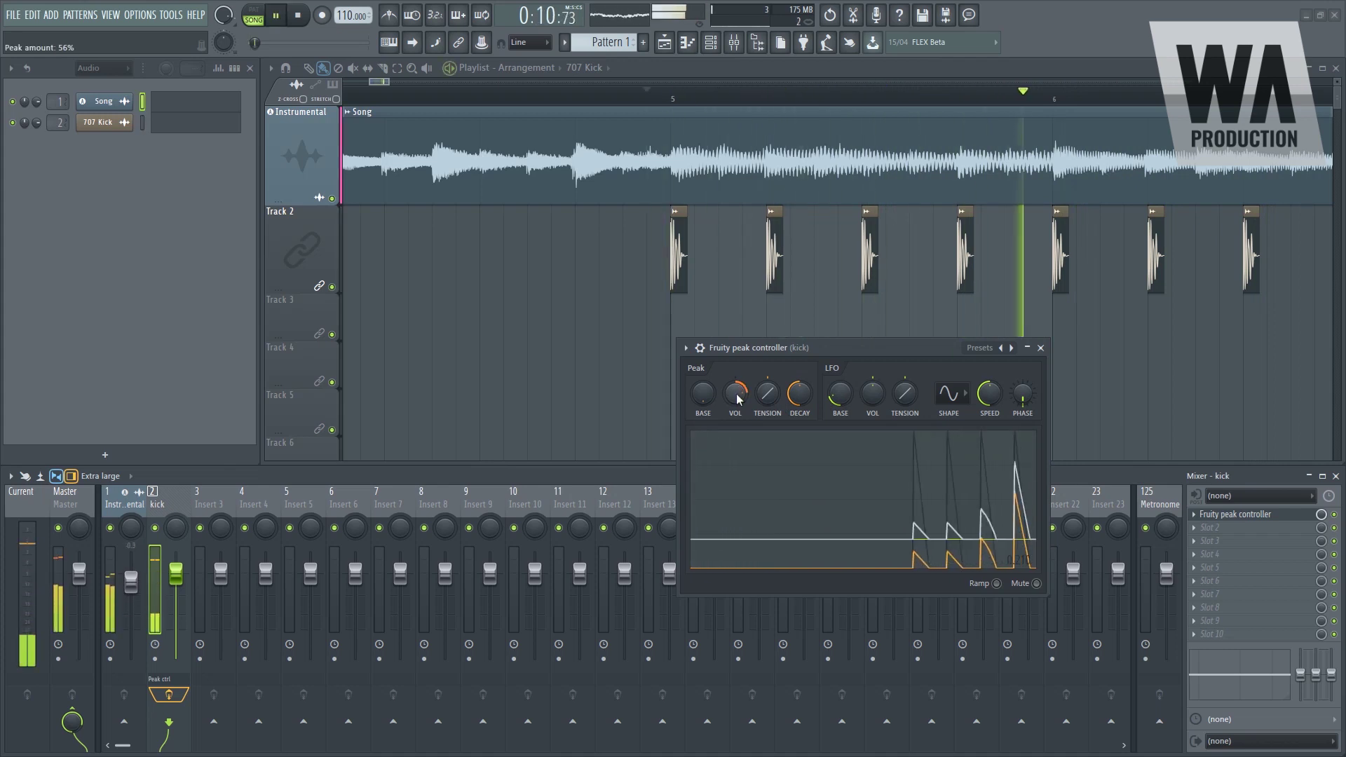
{"action": "key", "text": "space"}
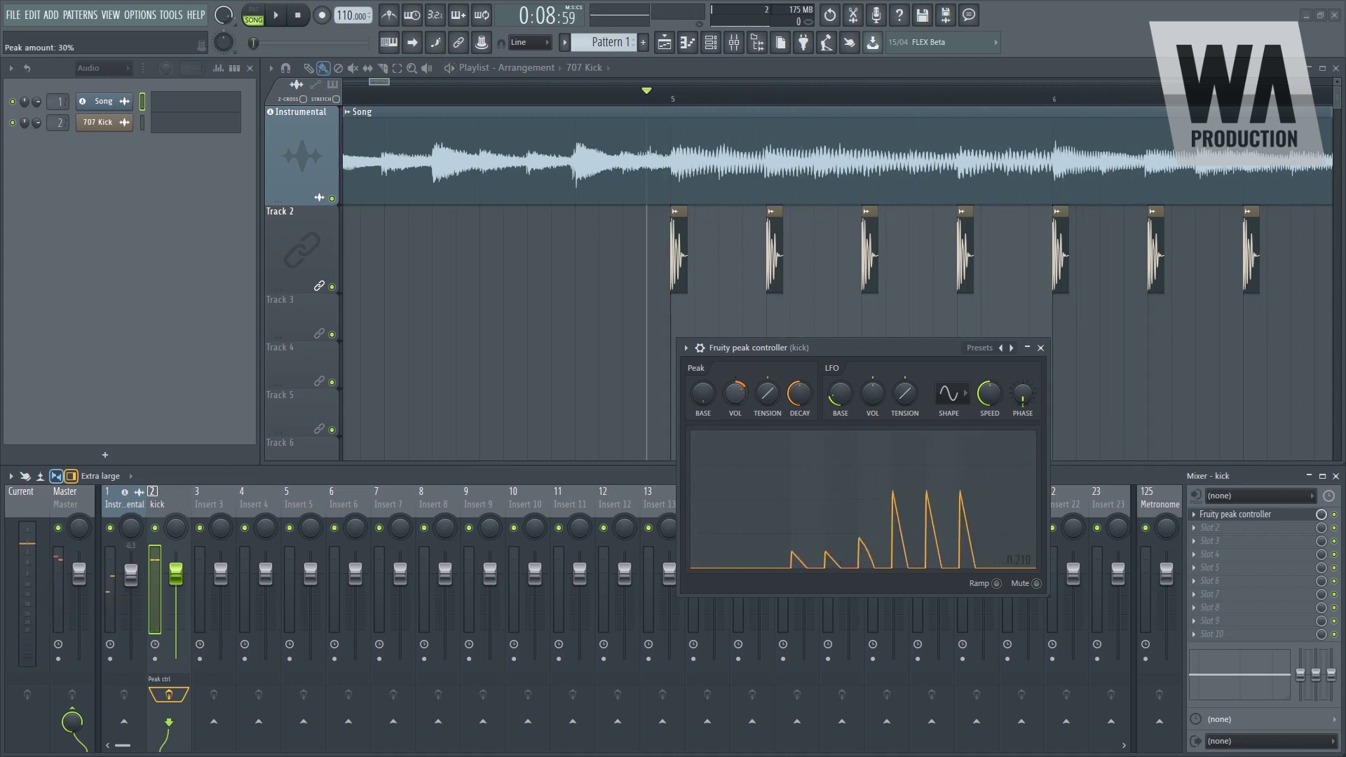
{"action": "key", "text": "space"}
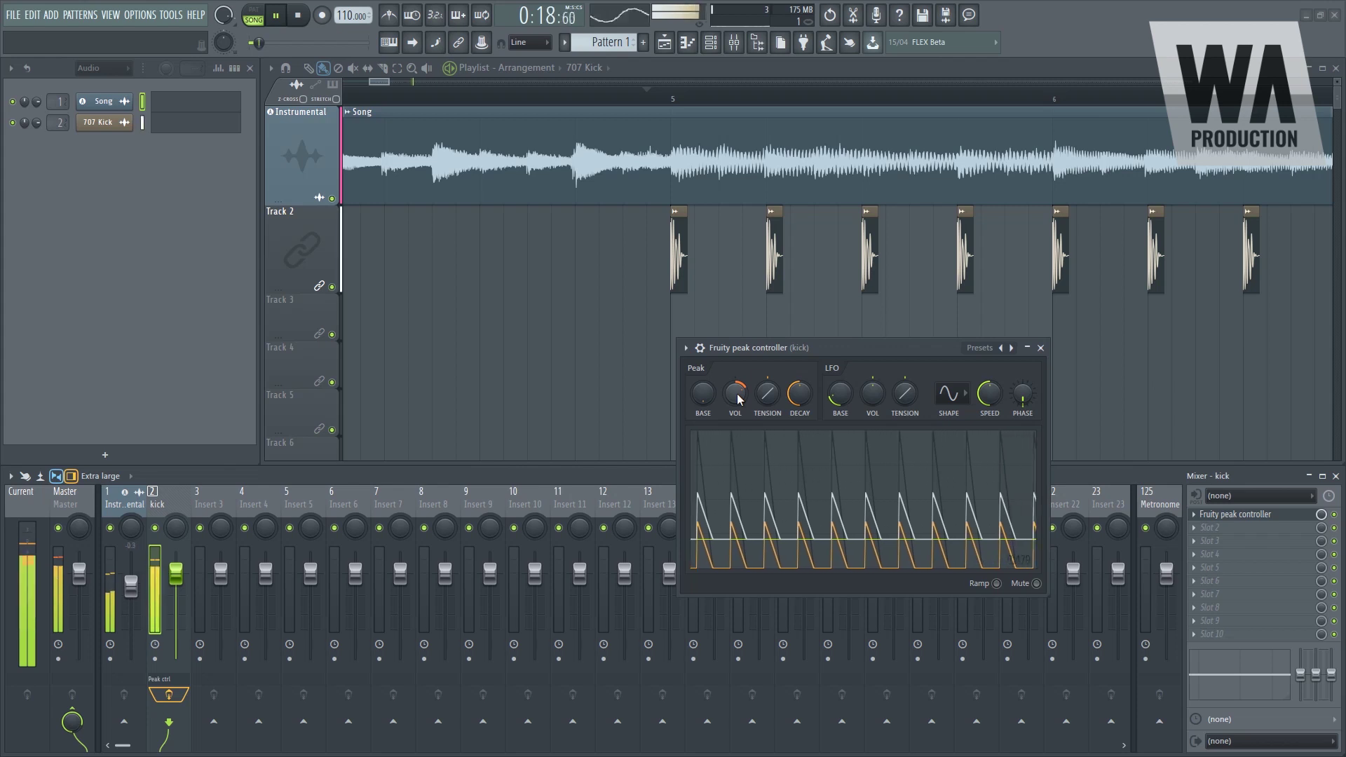
{"action": "key", "text": "space"}
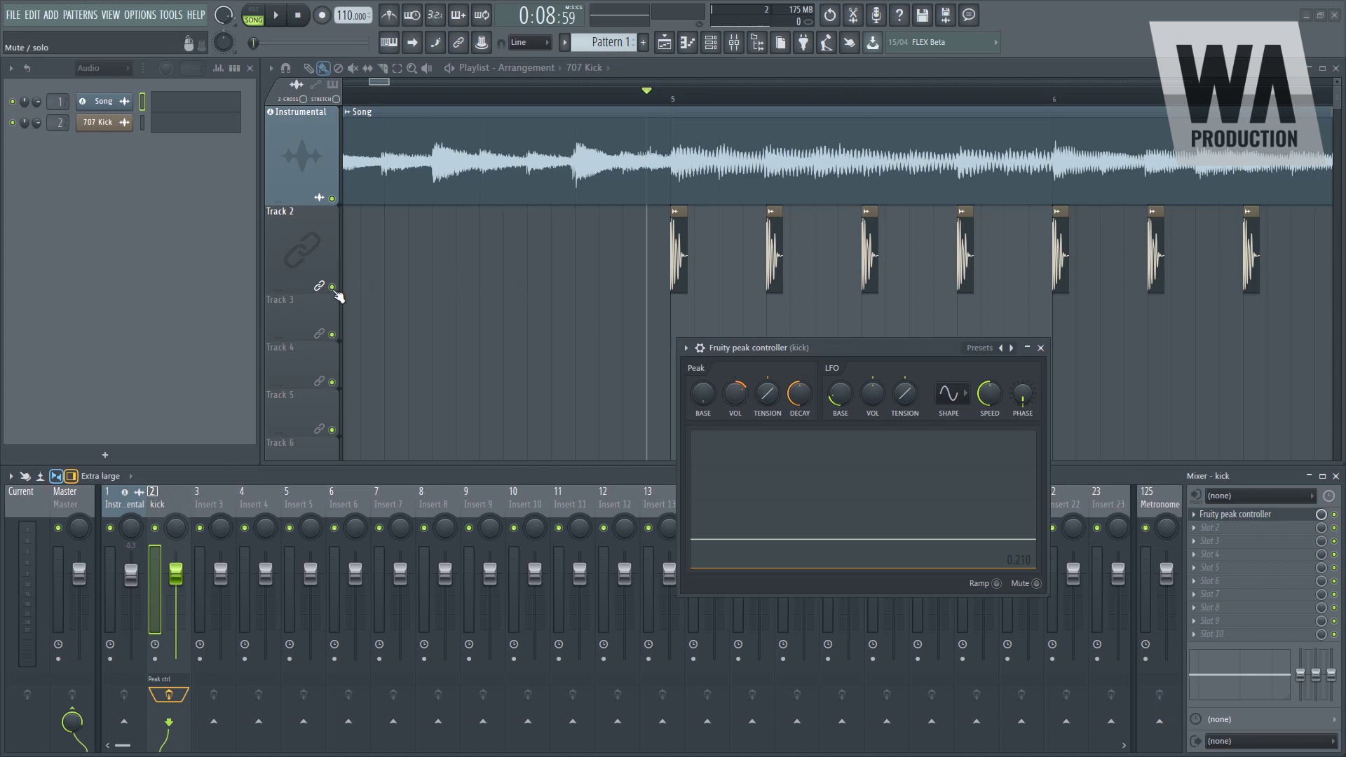
Solo the kick track, close and delete its Fruity Peak Controller, and open the empty slot's effect list.
{"action": "right_click", "coordinate": [334, 289]}
{"action": "left_click", "coordinate": [1041, 348]}
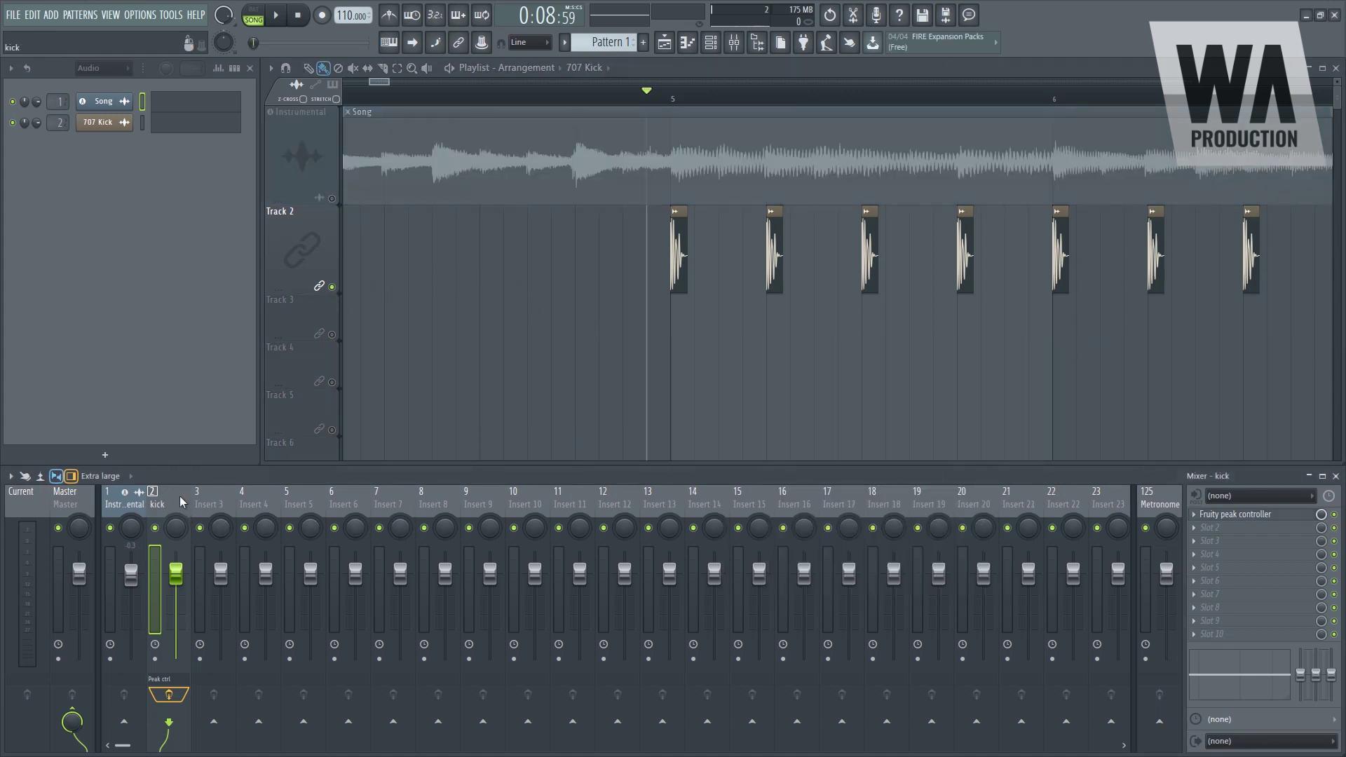
{"action": "left_click", "coordinate": [1200, 523]}
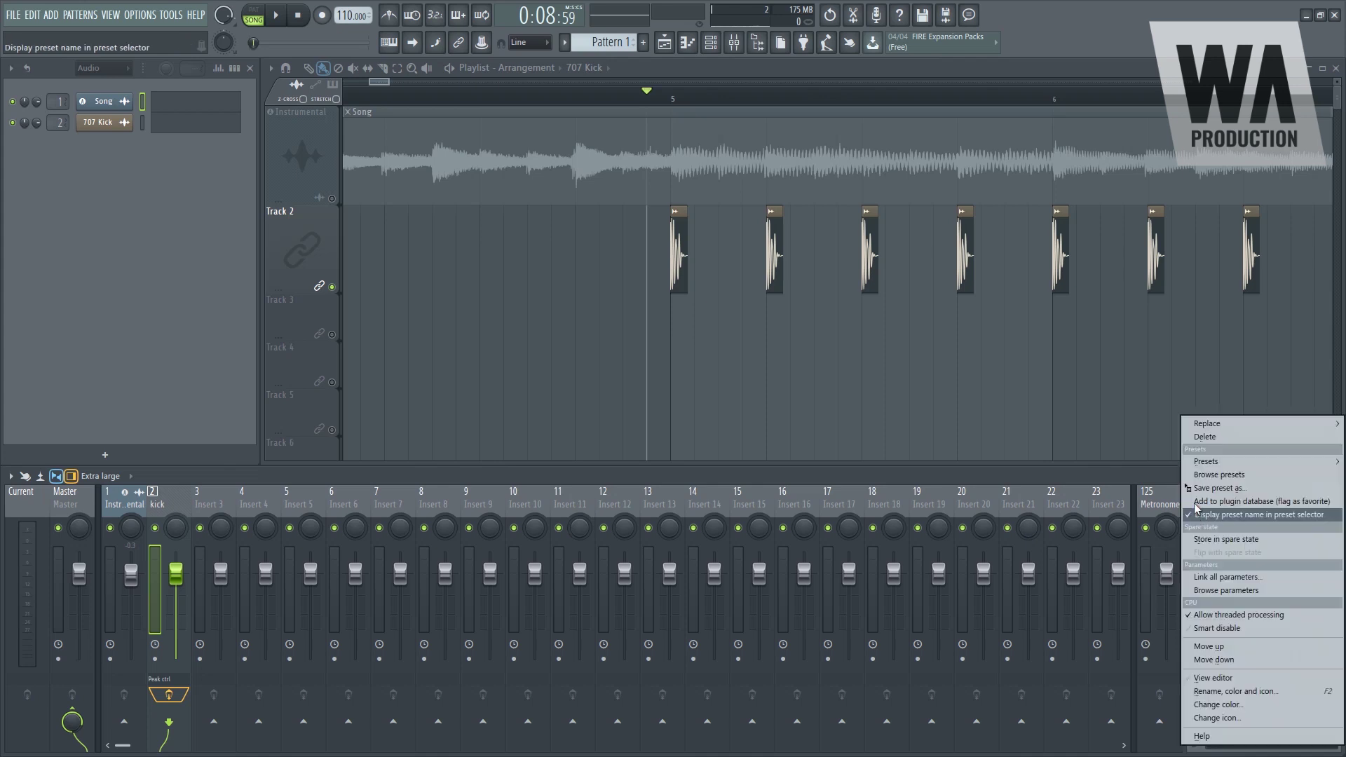
{"action": "left_click", "coordinate": [1199, 437]}
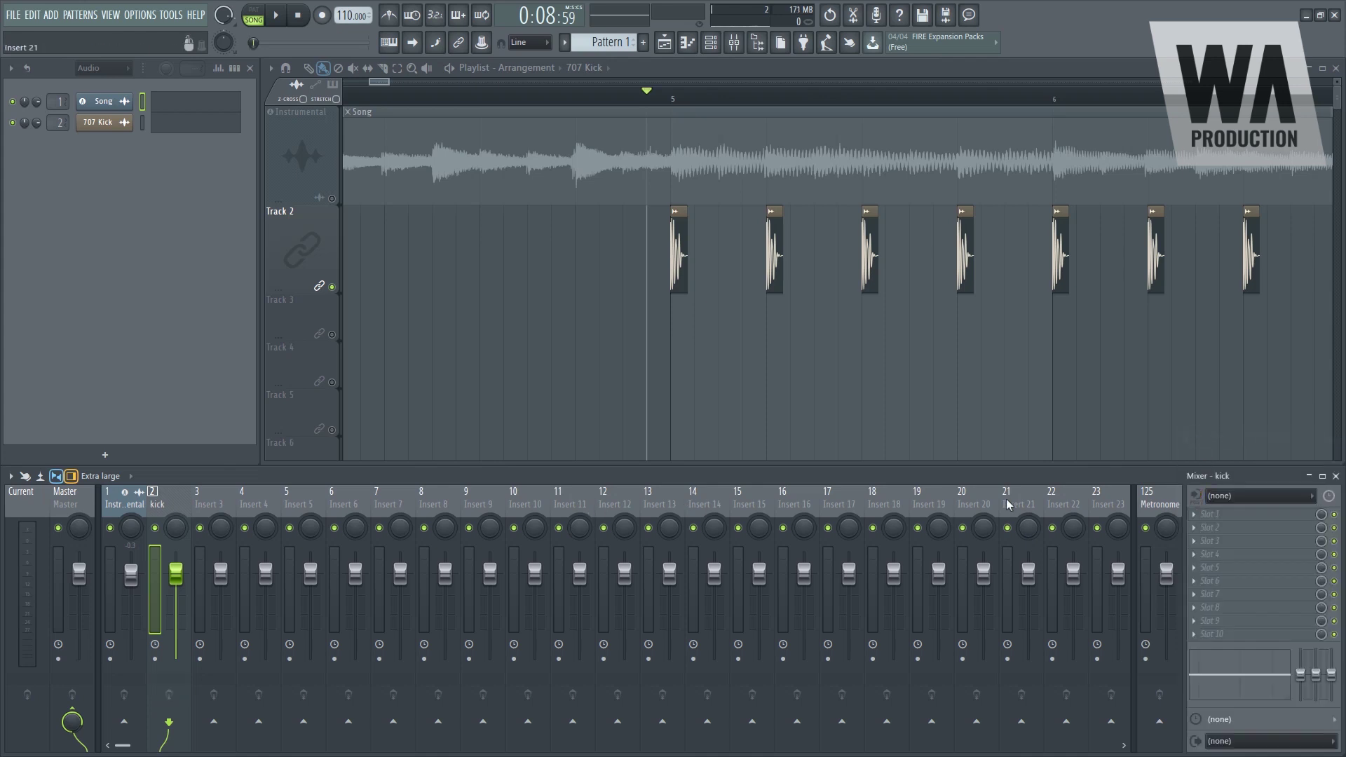
{"action": "left_click", "coordinate": [1207, 517]}
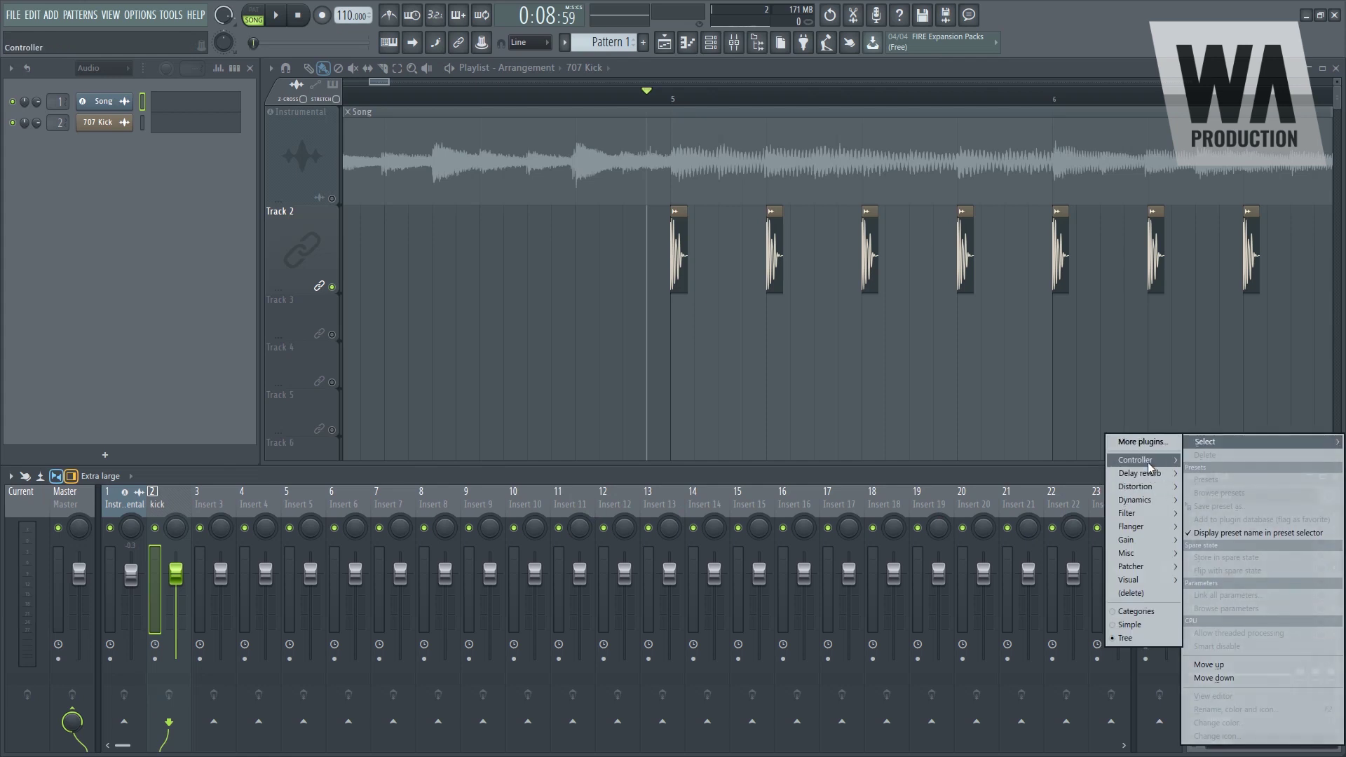
{"action": "mouse_move", "coordinate": [1150, 487]}
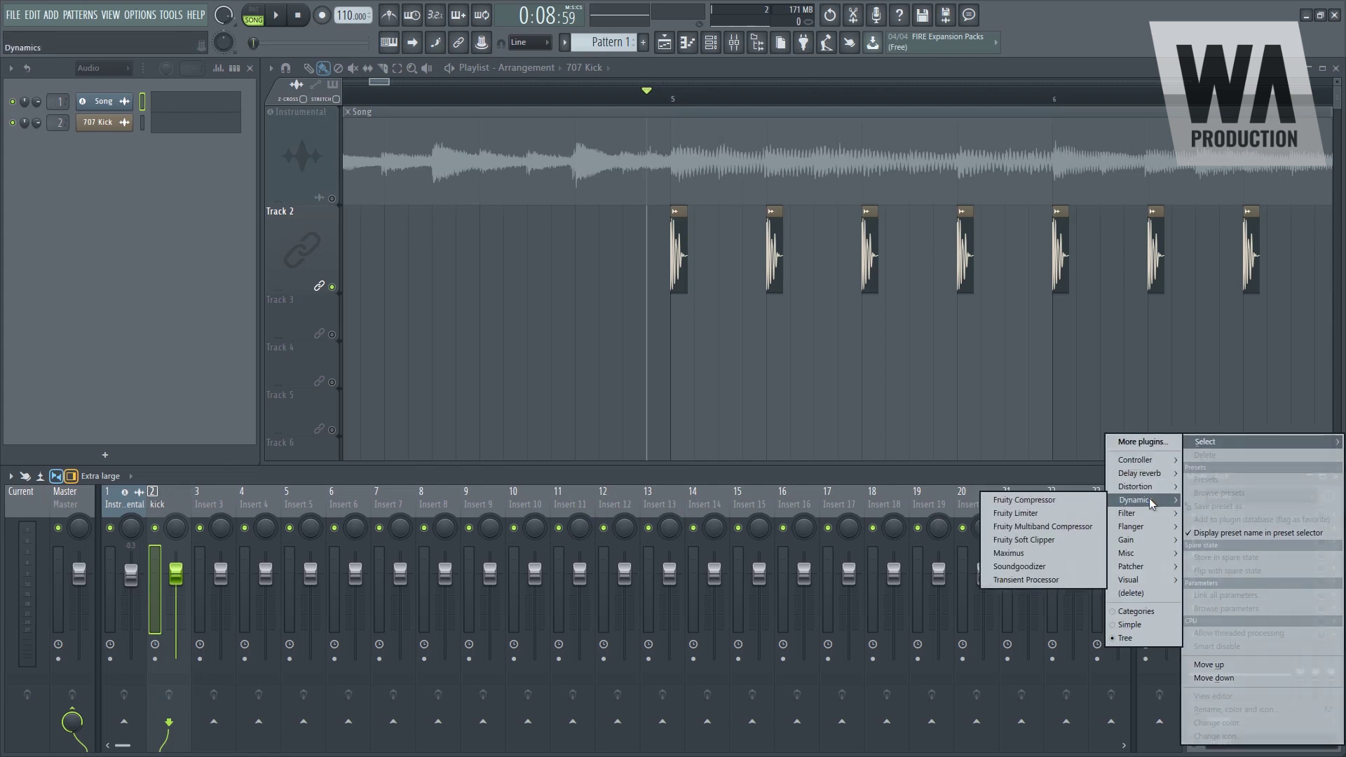
Load Fruity Parametric EQ 2 onto the kick insert and enlarge and reposition its window.
{"action": "left_click", "coordinate": [1044, 554]}
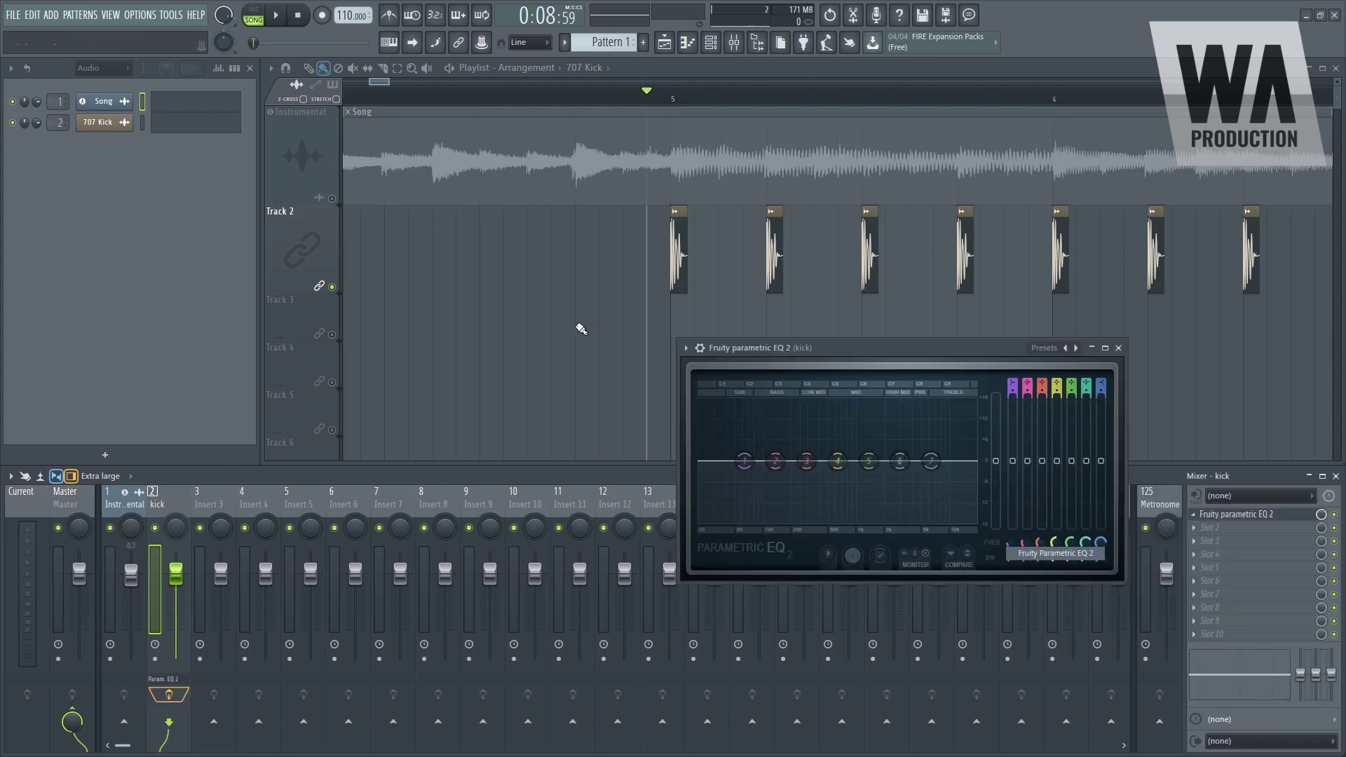
{"action": "left_click_drag", "start_coordinate": [915, 357], "coordinate": [417, 243]}
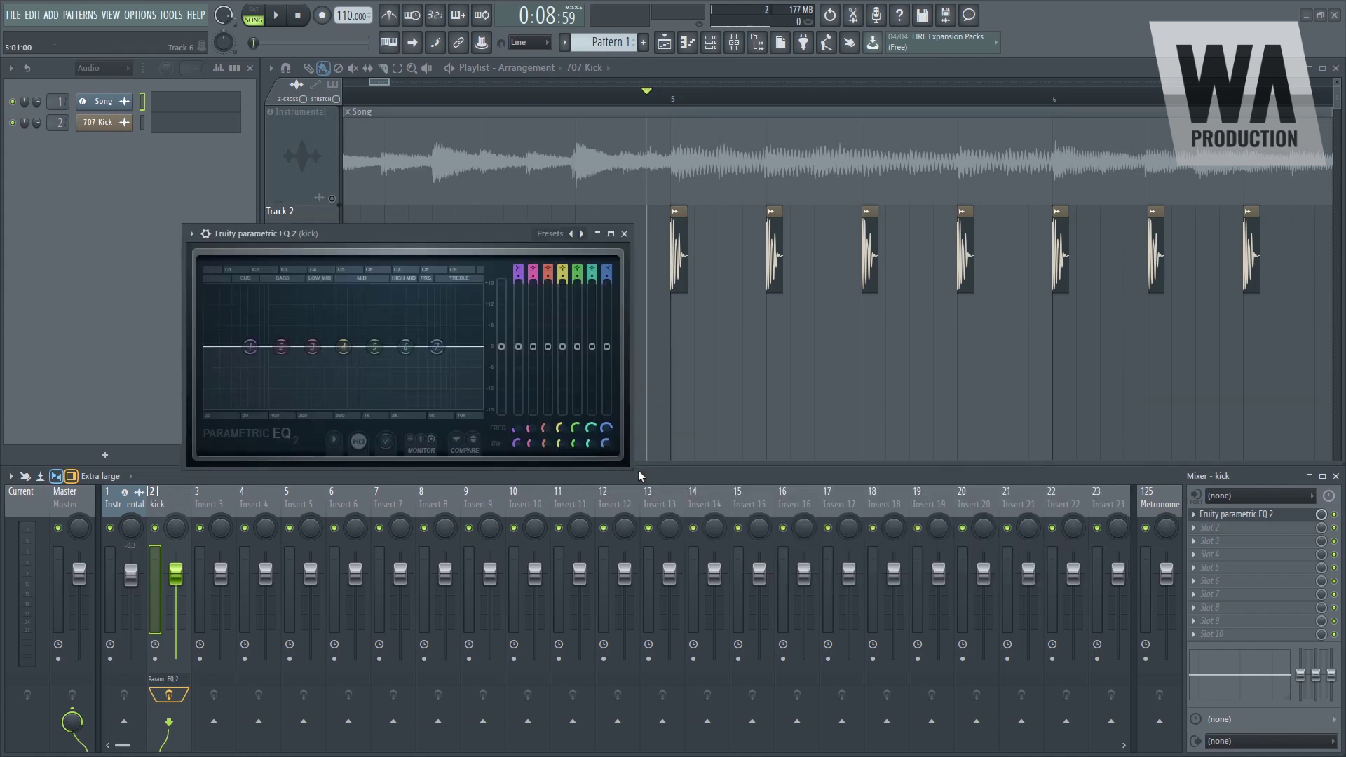
{"action": "left_click_drag", "start_coordinate": [631, 468], "coordinate": [962, 648]}
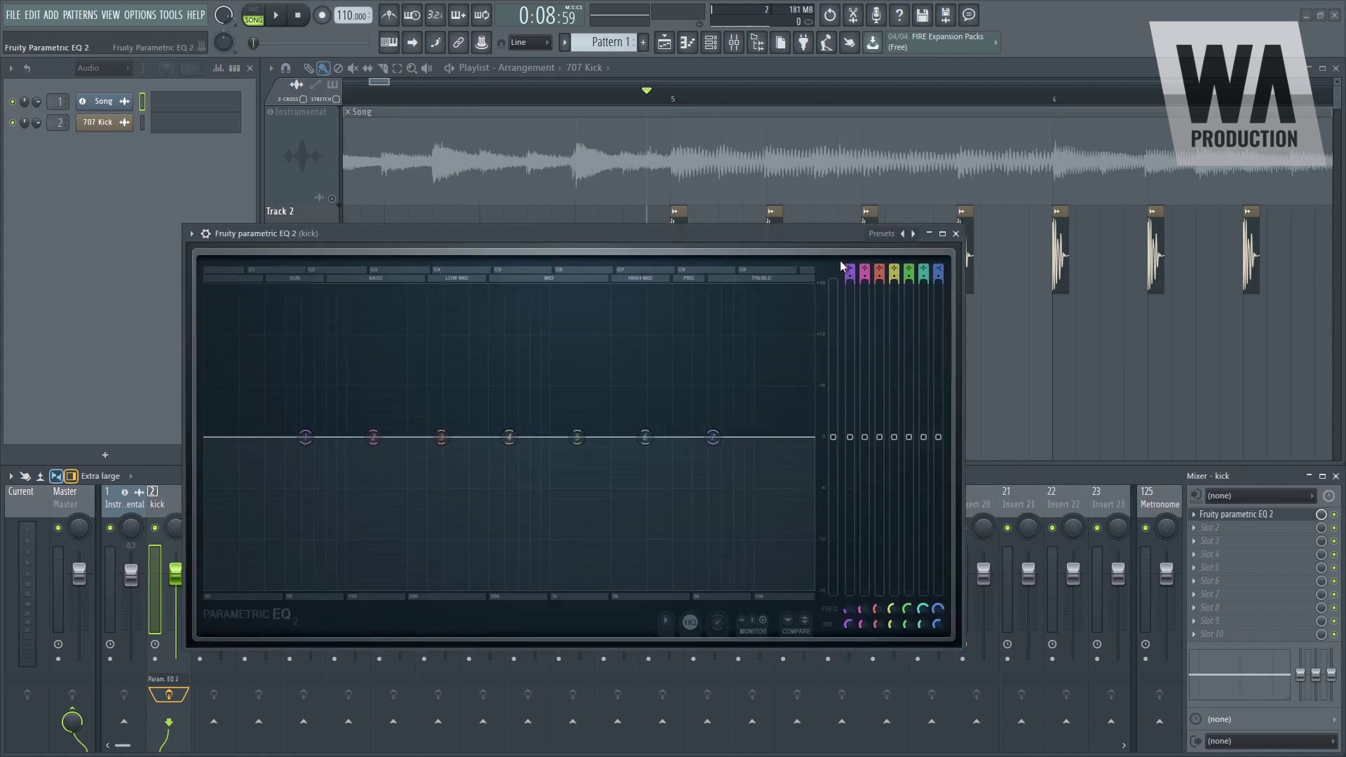
{"action": "left_click_drag", "start_coordinate": [841, 233], "coordinate": [971, 291]}
During playback, set band 2 to a gentle 1.4 dB boost at 162 Hz.
{"action": "key", "text": "space"}
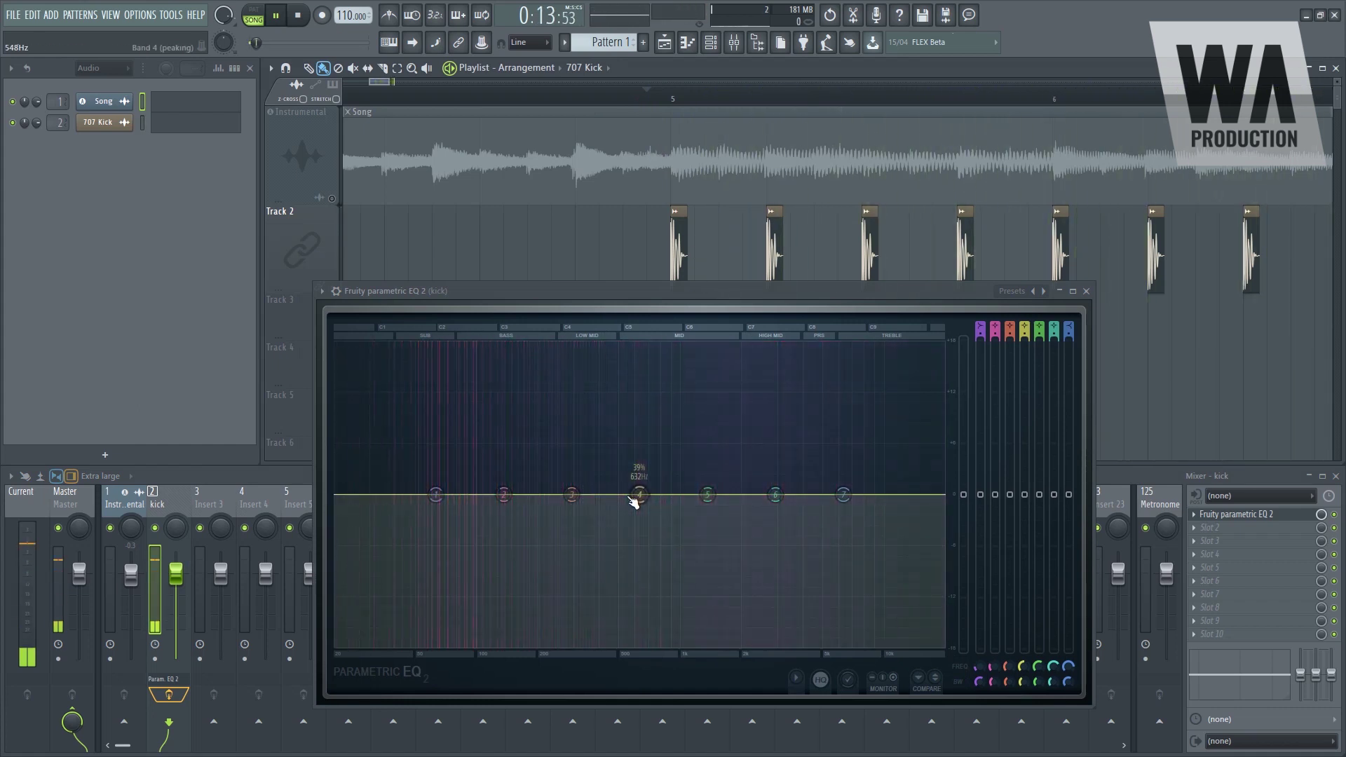
{"action": "left_click_drag", "start_coordinate": [504, 494], "coordinate": [503, 419]}
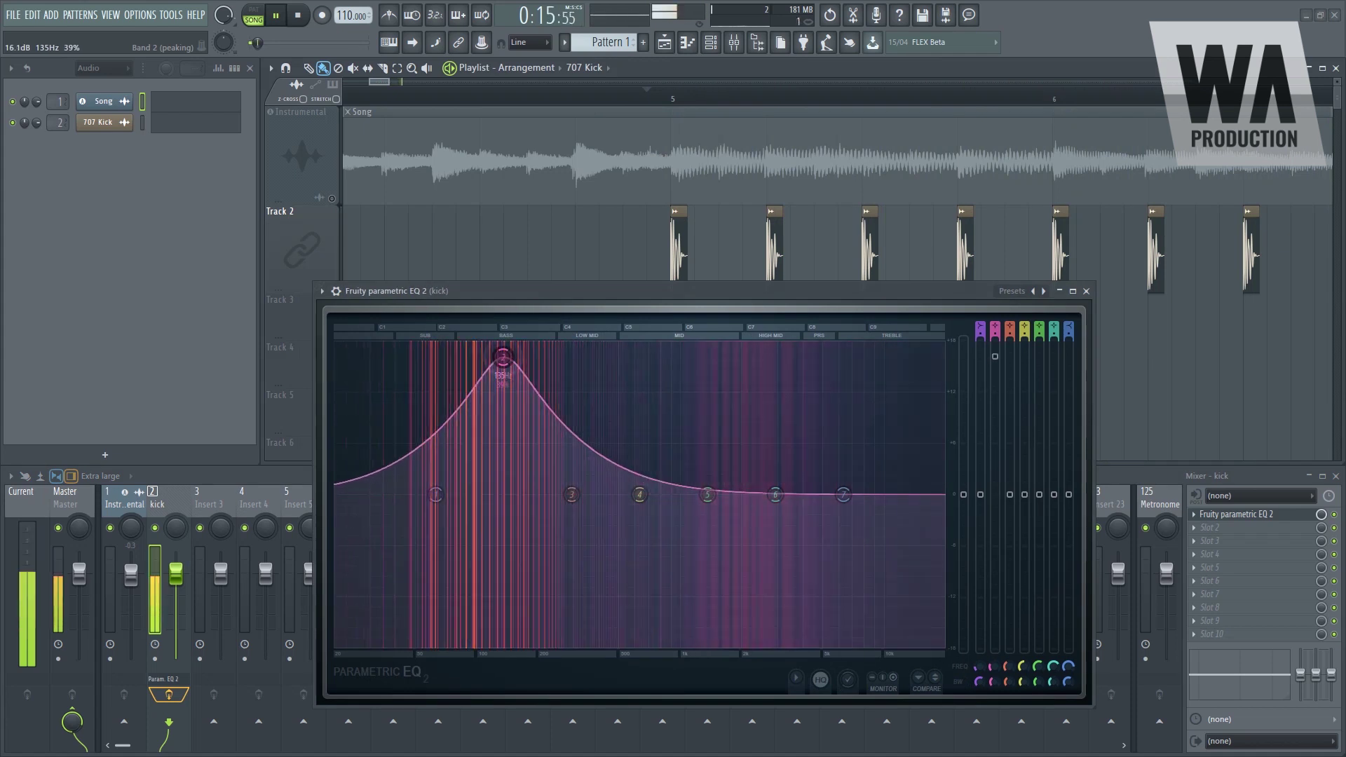
{"action": "left_click_drag", "start_coordinate": [502, 357], "coordinate": [514, 465]}
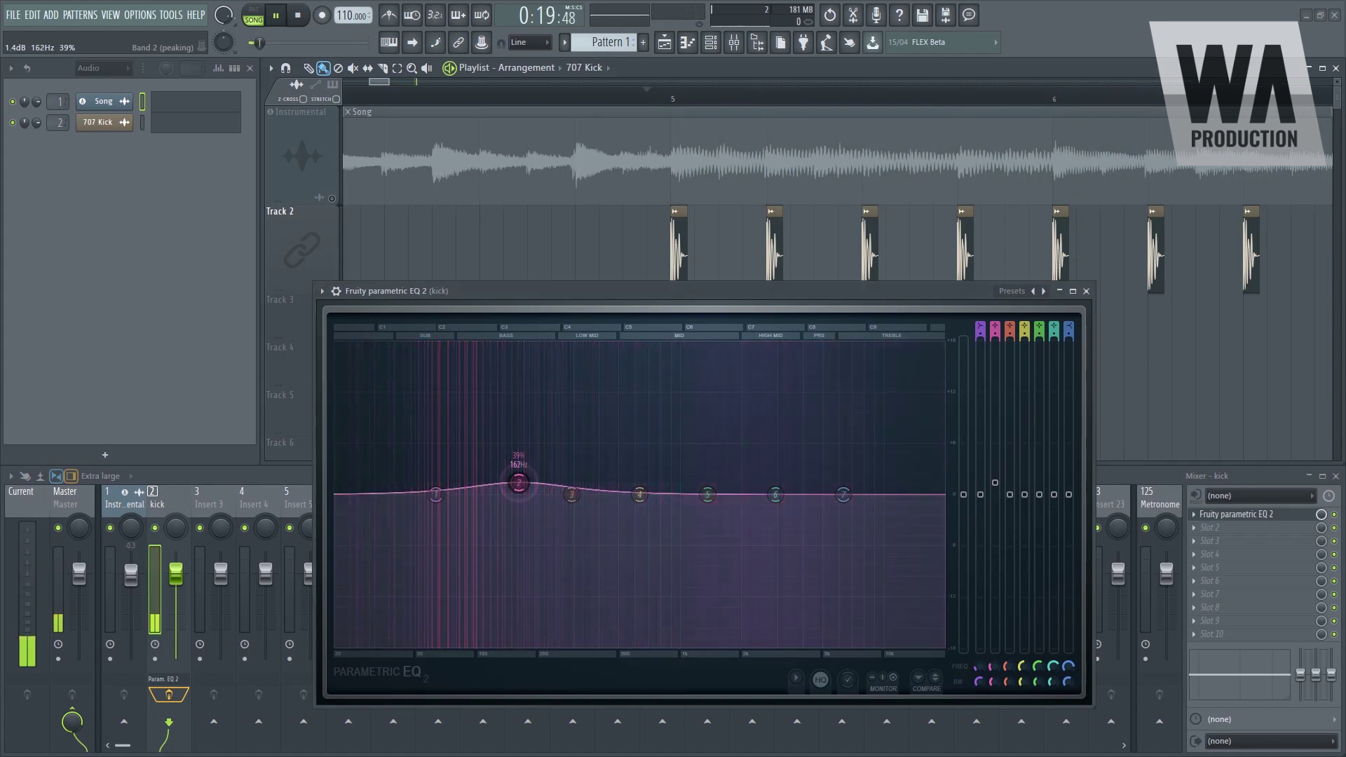
Turn EQ band 1 into a high-pass filter with its cutoff at 20 Hz.
{"action": "right_click", "coordinate": [436, 495]}
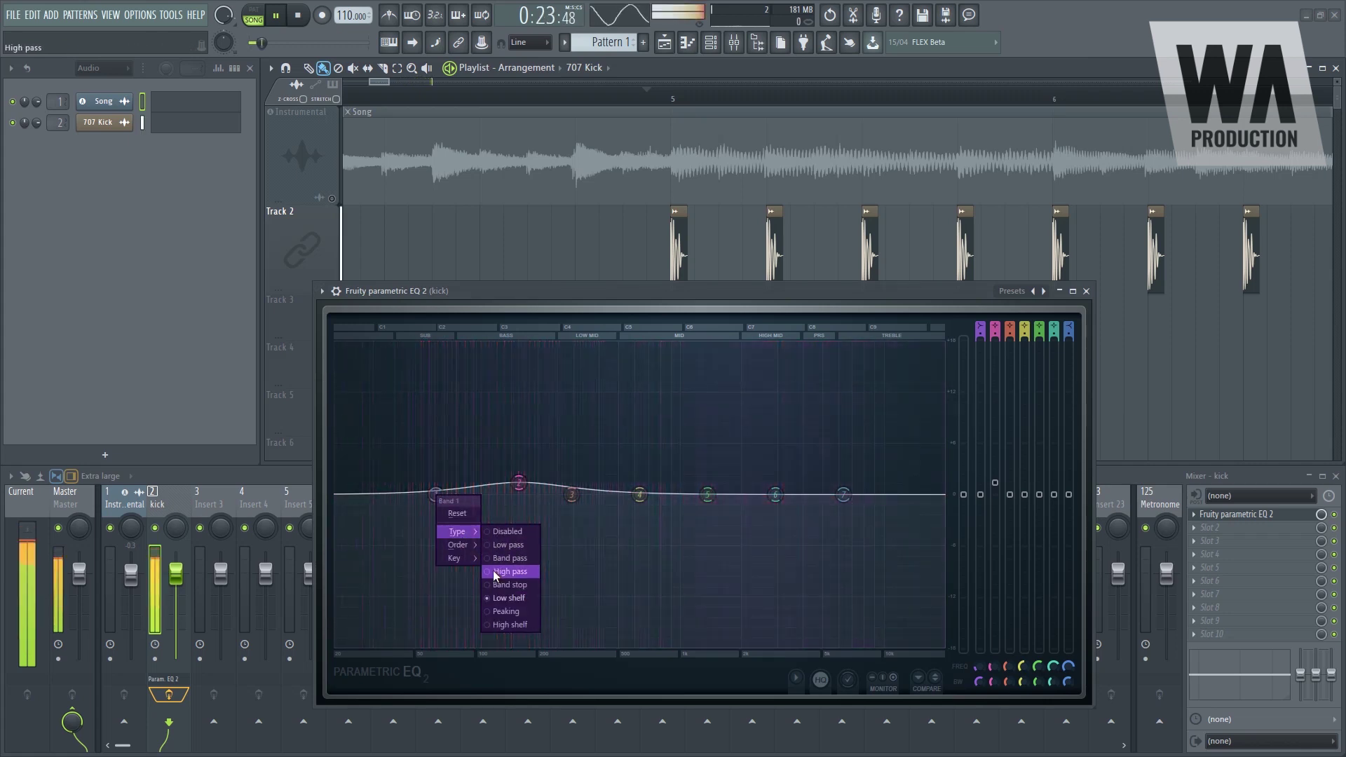
{"action": "left_click", "coordinate": [489, 574]}
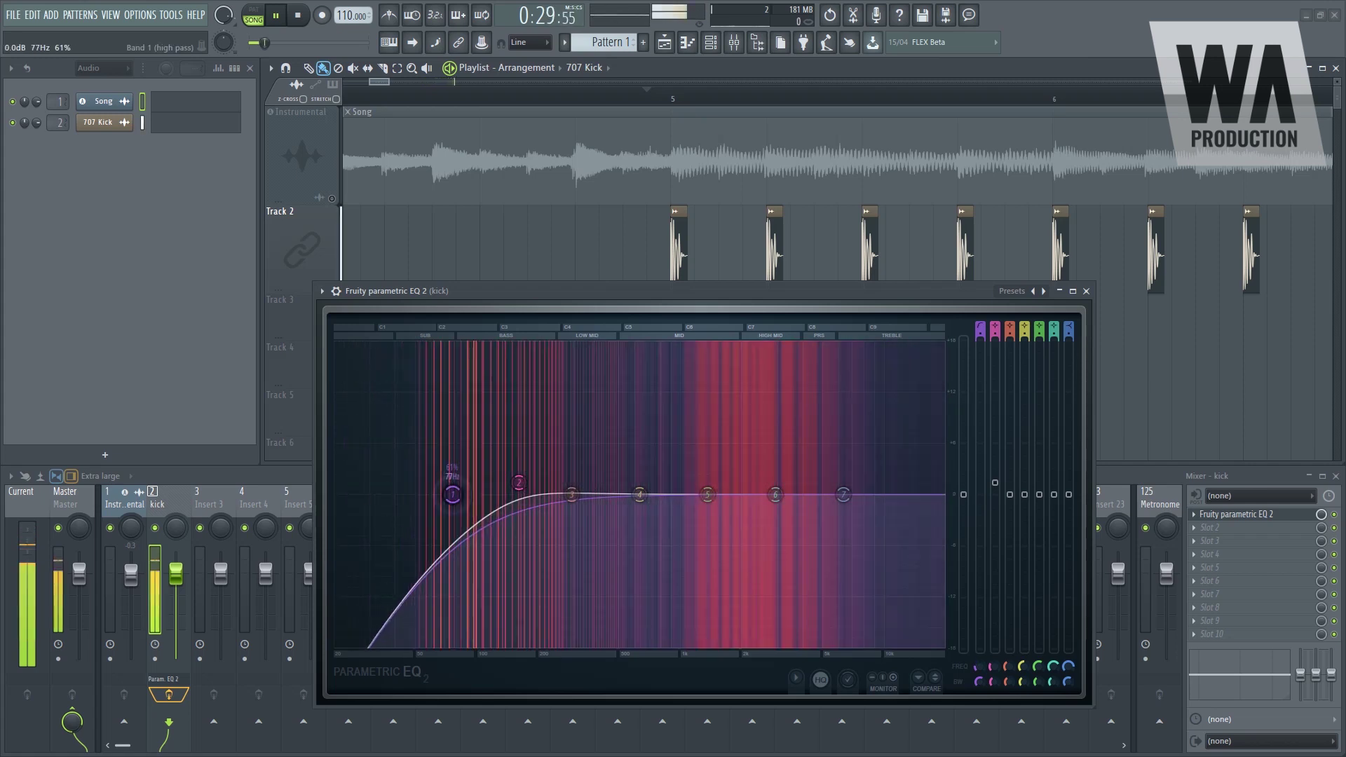
{"action": "left_click_drag", "start_coordinate": [452, 494], "coordinate": [337, 494]}
{"action": "right_click", "coordinate": [340, 499]}
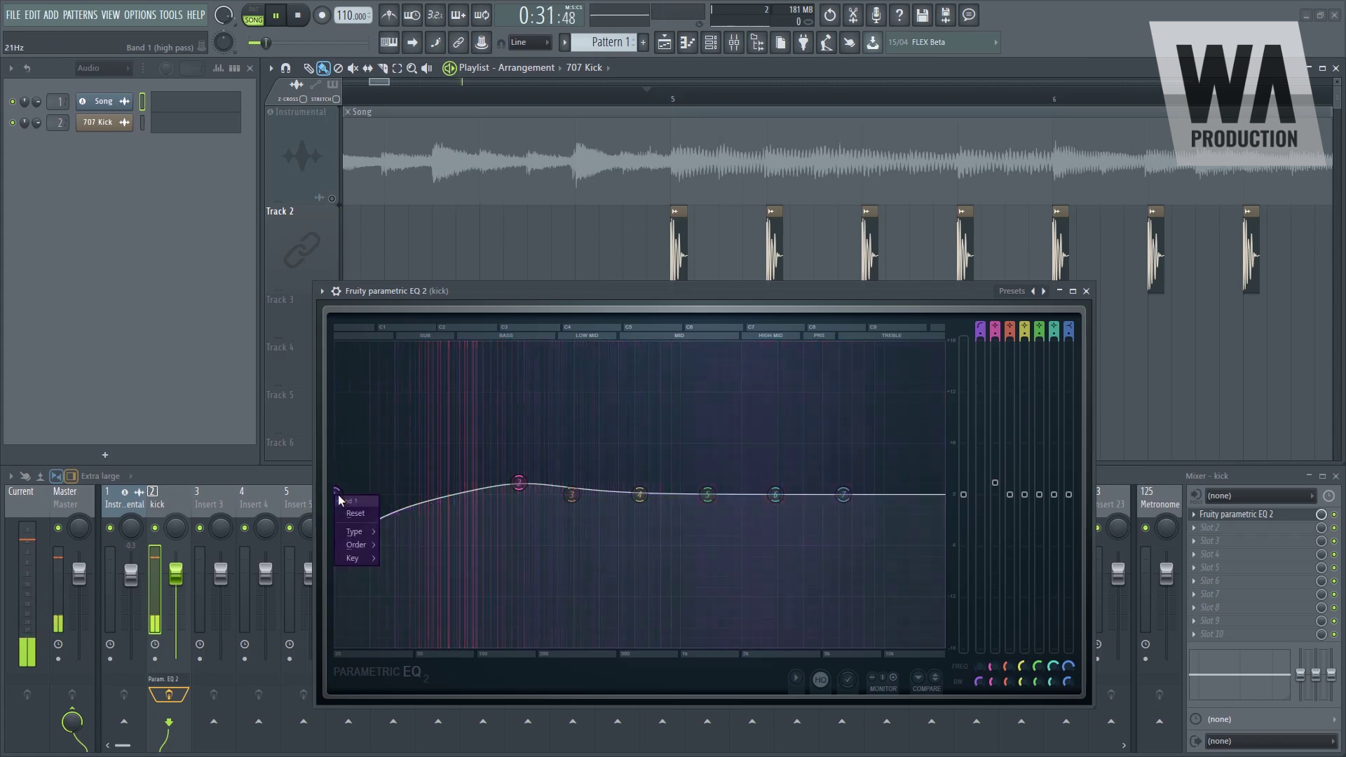
{"action": "left_click", "coordinate": [352, 513]}
{"action": "left_click_drag", "start_coordinate": [435, 494], "coordinate": [336, 494]}
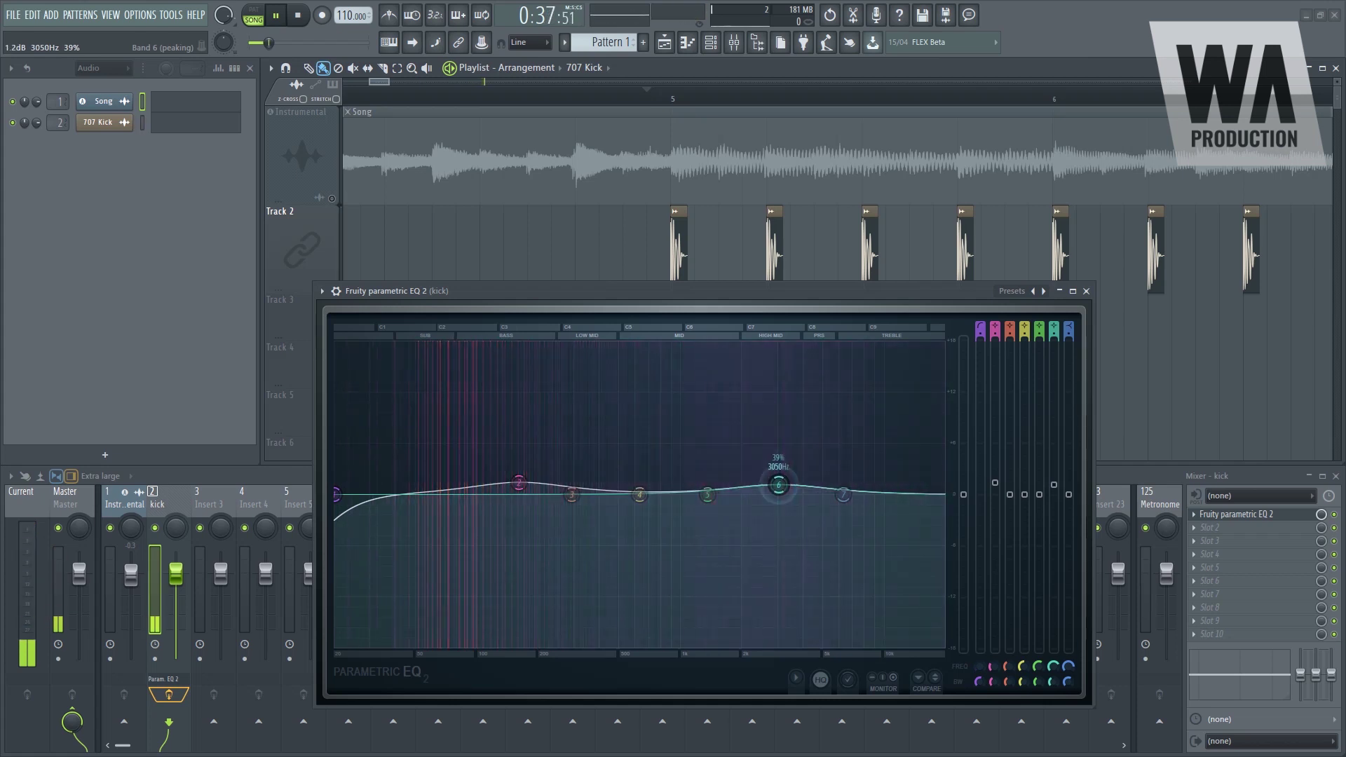
Lift band 6 slightly near 3 kHz, then close the EQ and stop playback.
{"action": "left_click_drag", "start_coordinate": [778, 485], "coordinate": [783, 490]}
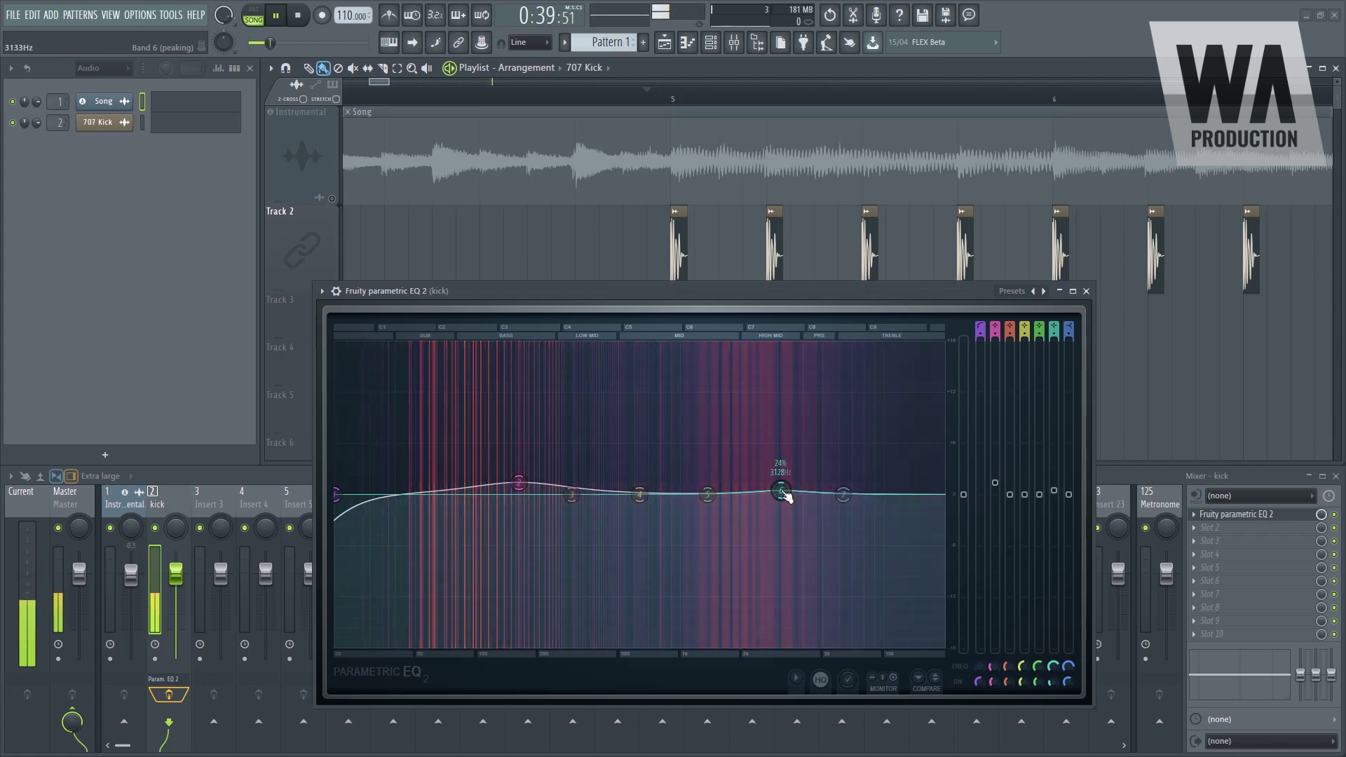
{"action": "left_click", "coordinate": [1087, 293]}
{"action": "key", "text": "space"}
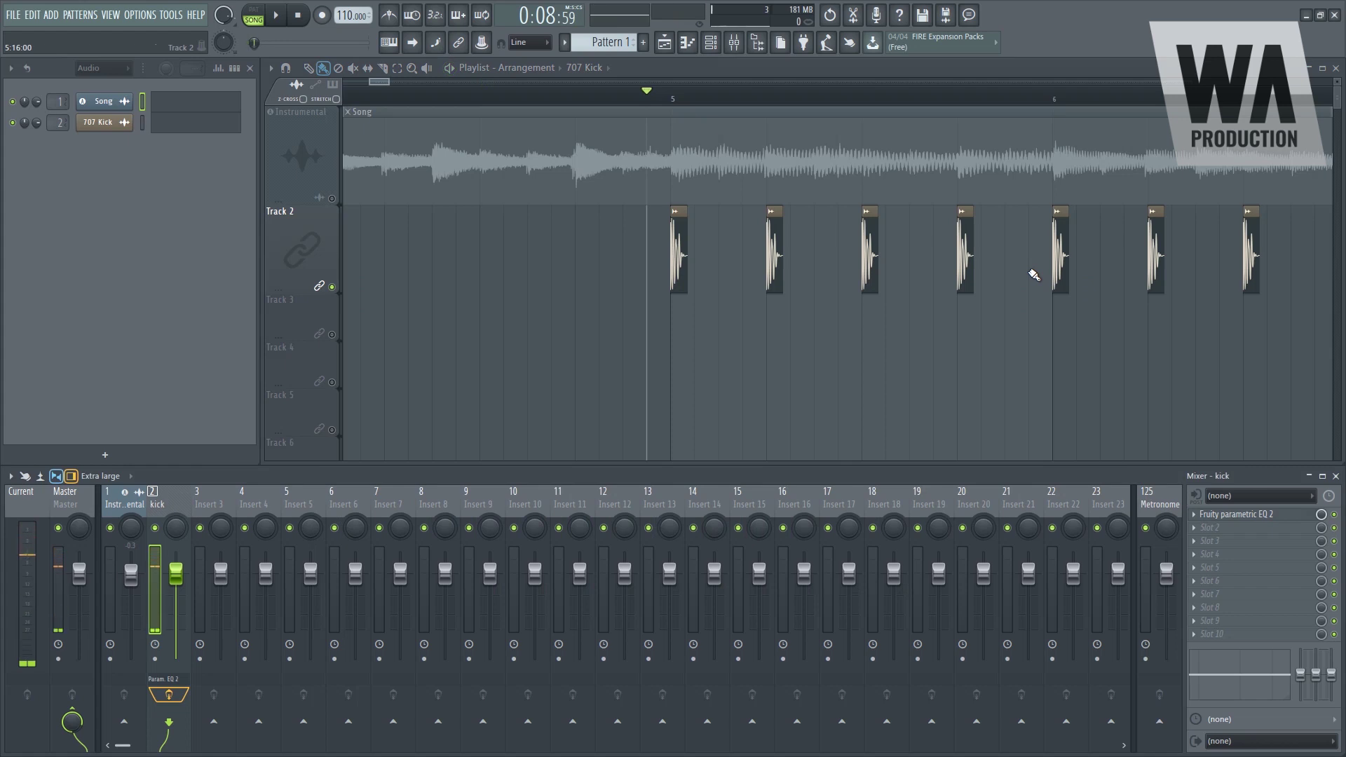
Unmute the Instrumental track and play it together with the kick clips.
{"action": "scroll", "coordinate": [1030, 273], "scroll_direction": "down", "scroll_amount": 2}
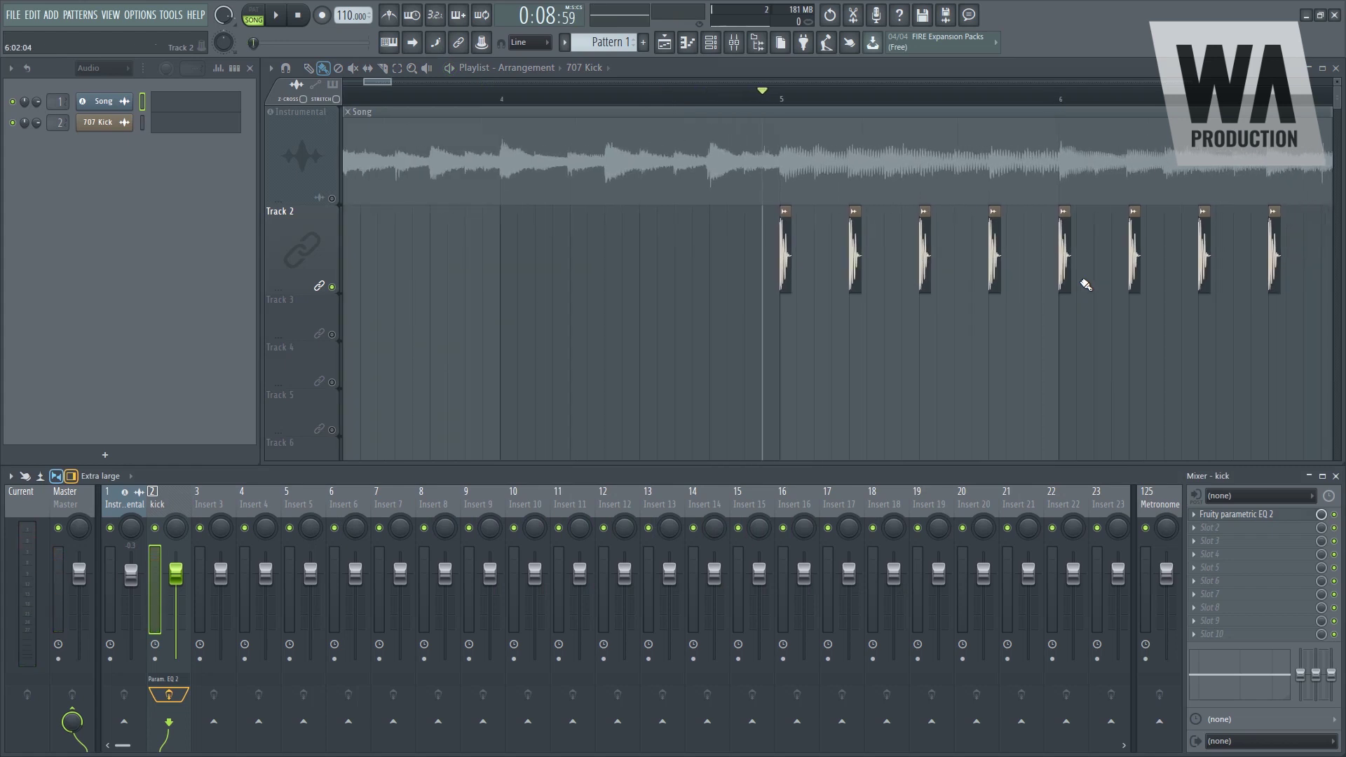
{"action": "left_click", "coordinate": [332, 199]}
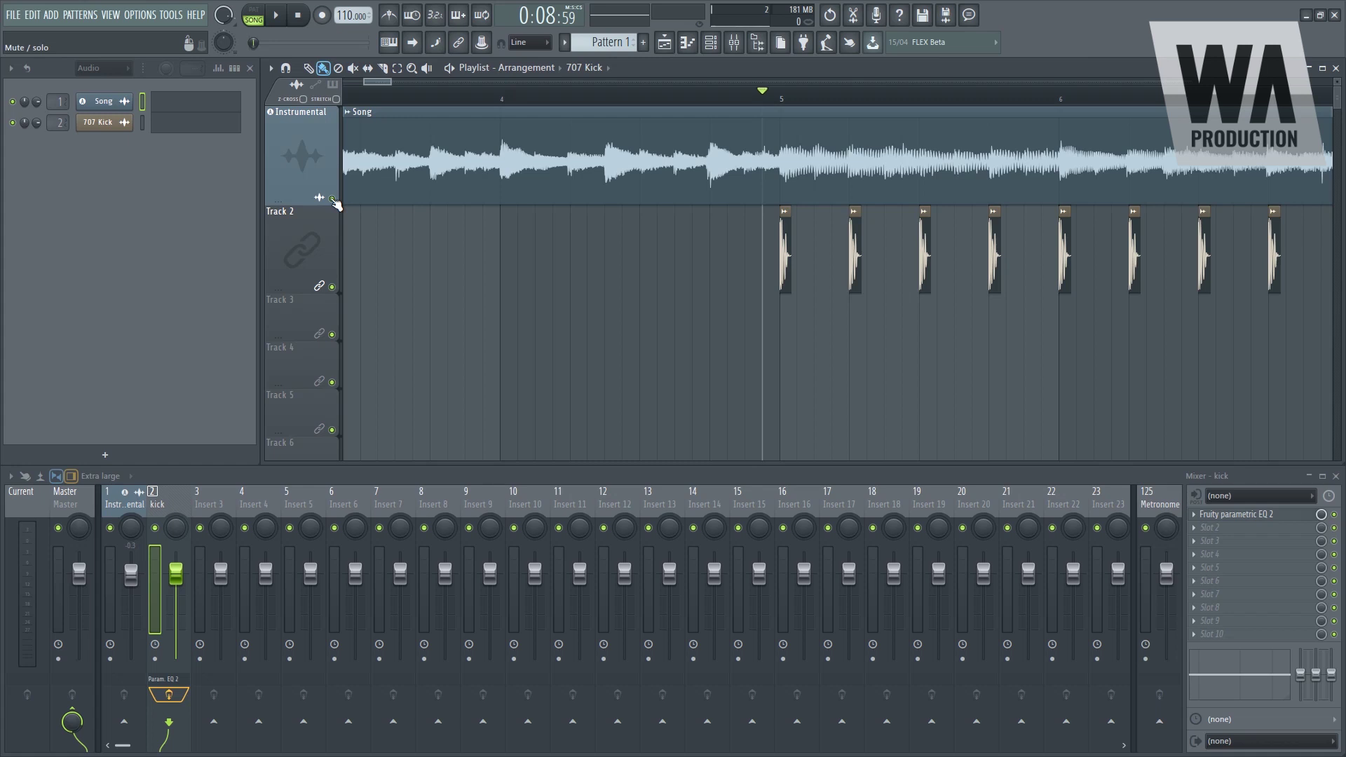
{"action": "scroll", "coordinate": [346, 176], "scroll_direction": "down", "scroll_amount": 3}
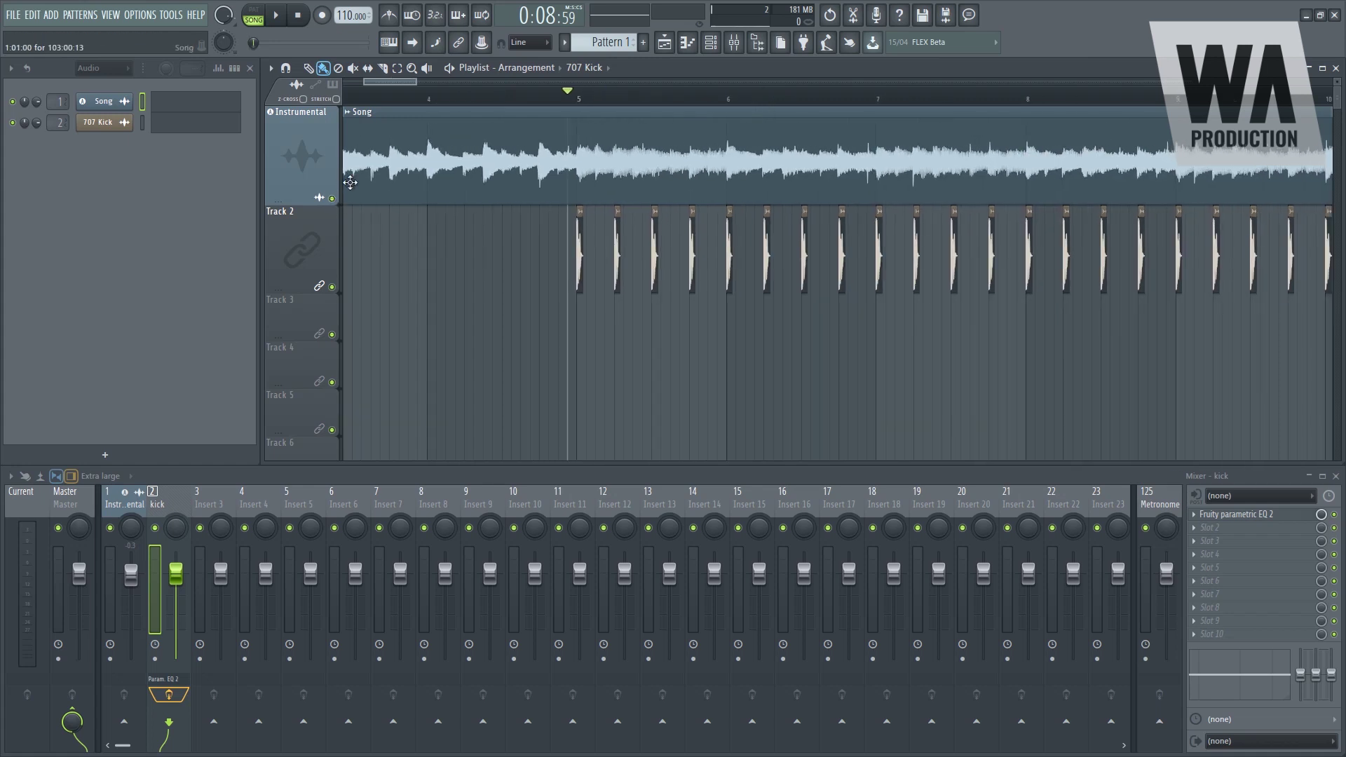
{"action": "scroll", "coordinate": [586, 330], "scroll_direction": "up", "scroll_amount": 3}
{"action": "key", "text": "space"}
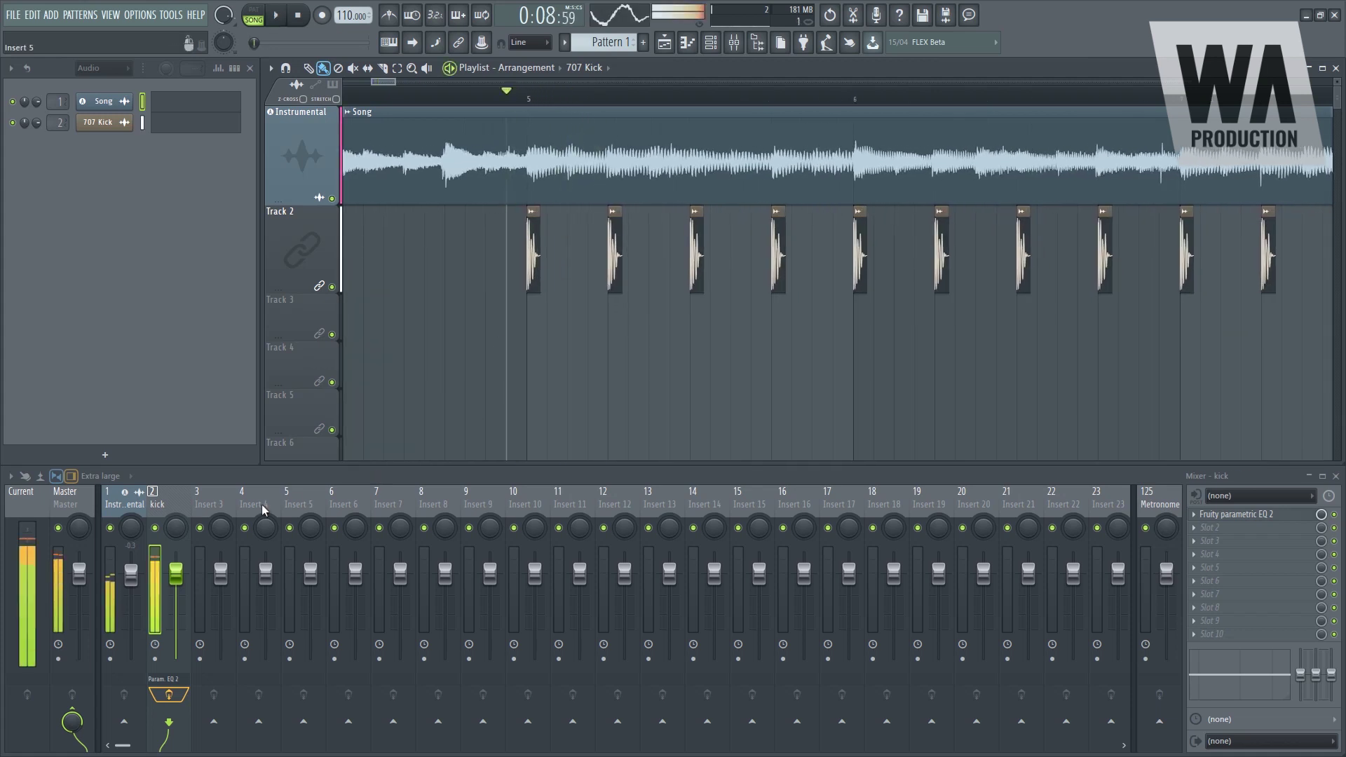
{"action": "left_click", "coordinate": [1196, 519]}
Replace the kick insert's EQ with a Fruity Peak Controller and watch it react during playback.
{"action": "mouse_move", "coordinate": [1207, 423]}
{"action": "mouse_move", "coordinate": [1139, 441]}
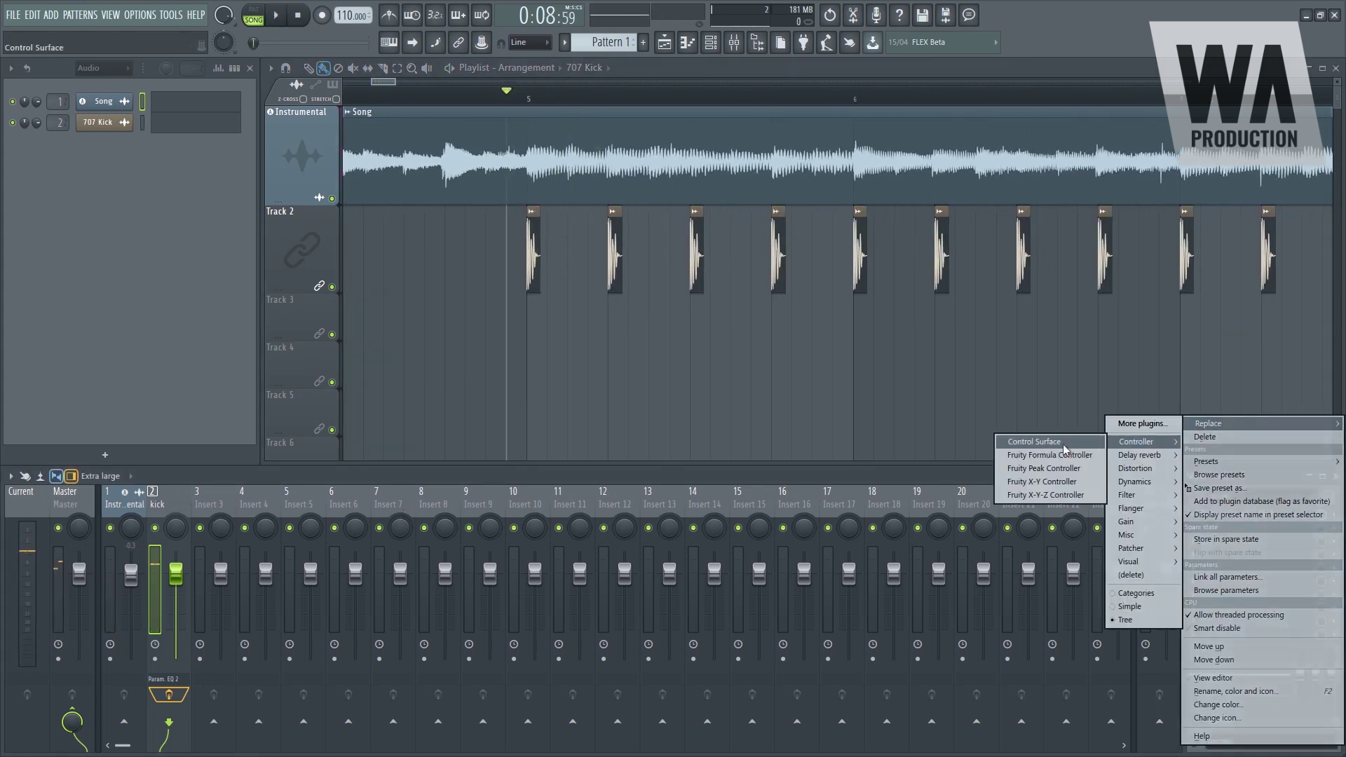
{"action": "left_click", "coordinate": [1052, 468]}
{"action": "key", "text": "space"}
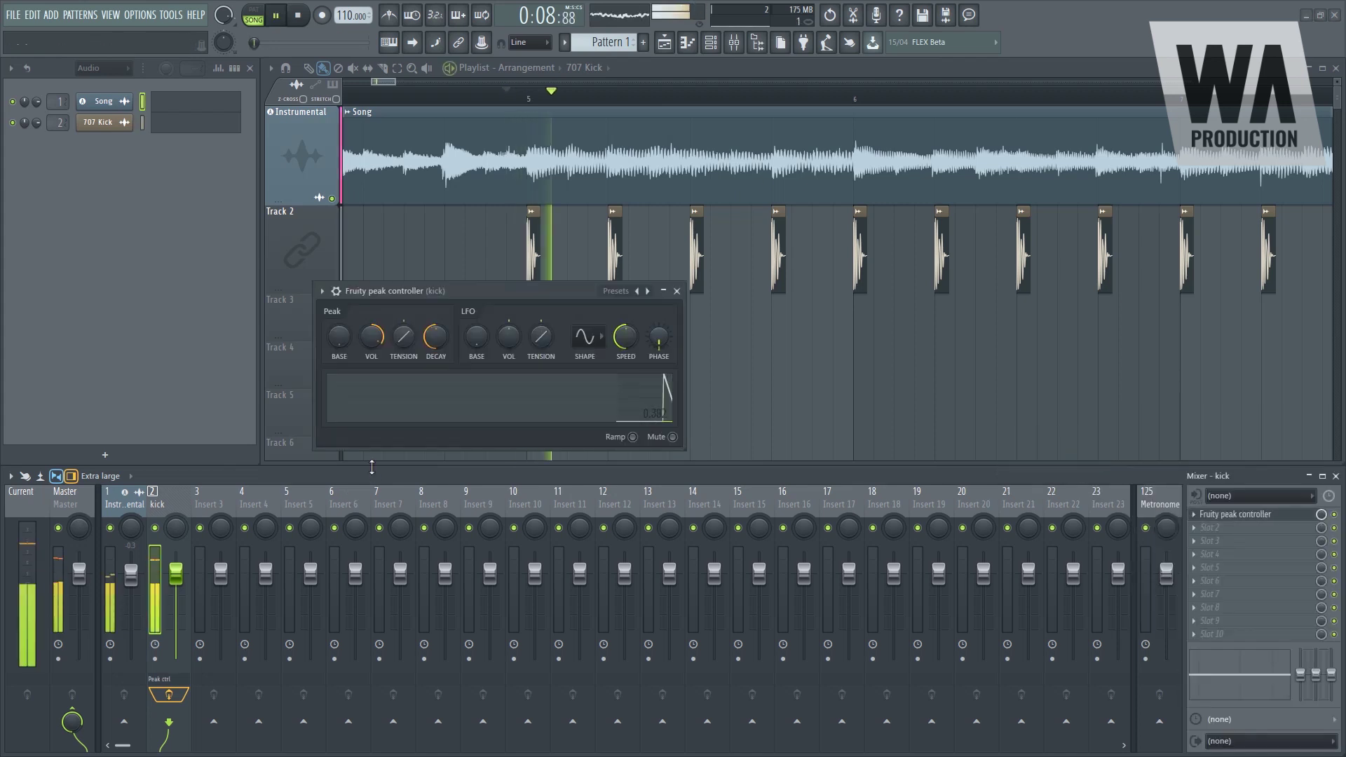
{"action": "left_click_drag", "start_coordinate": [541, 290], "coordinate": [769, 238]}
{"action": "key", "text": "space"}
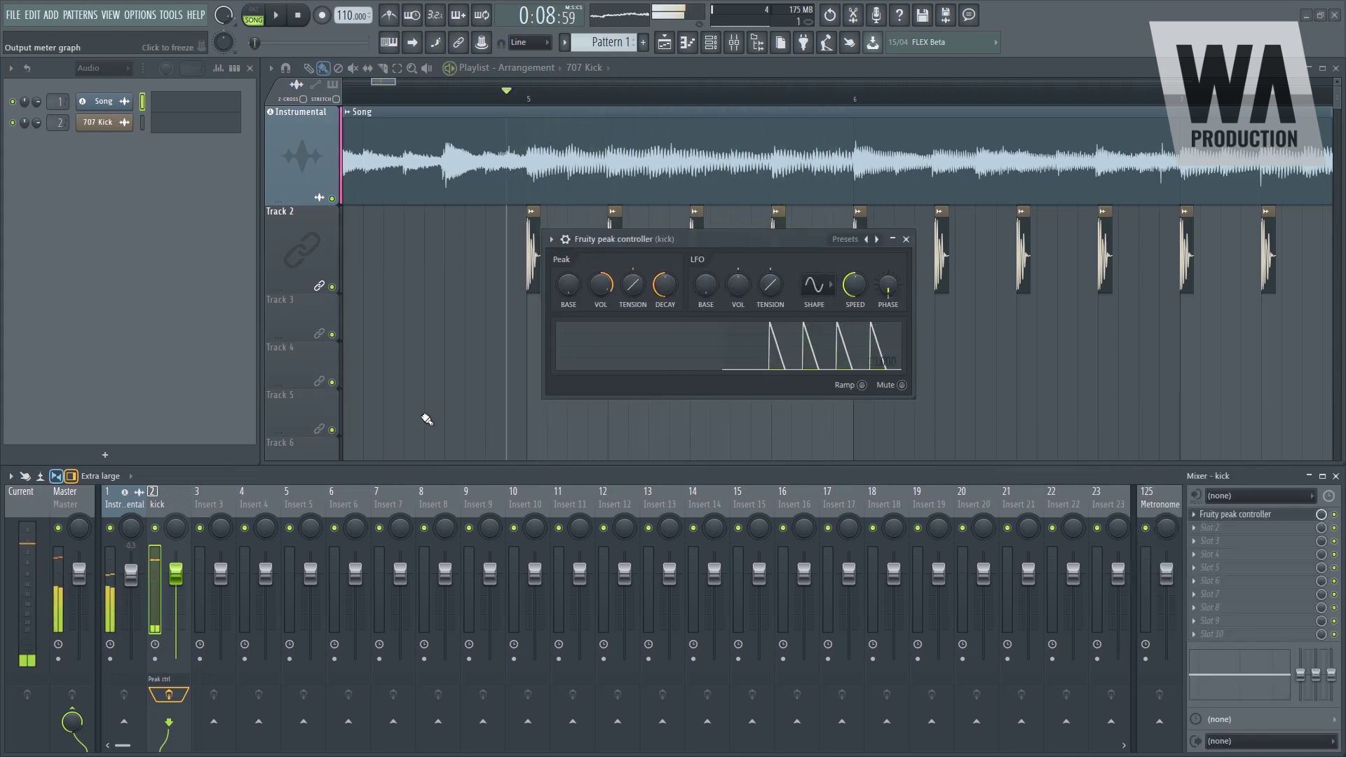
Select the Instrumental mixer insert and bring up its first slot's plugin choices.
{"action": "left_click", "coordinate": [127, 513]}
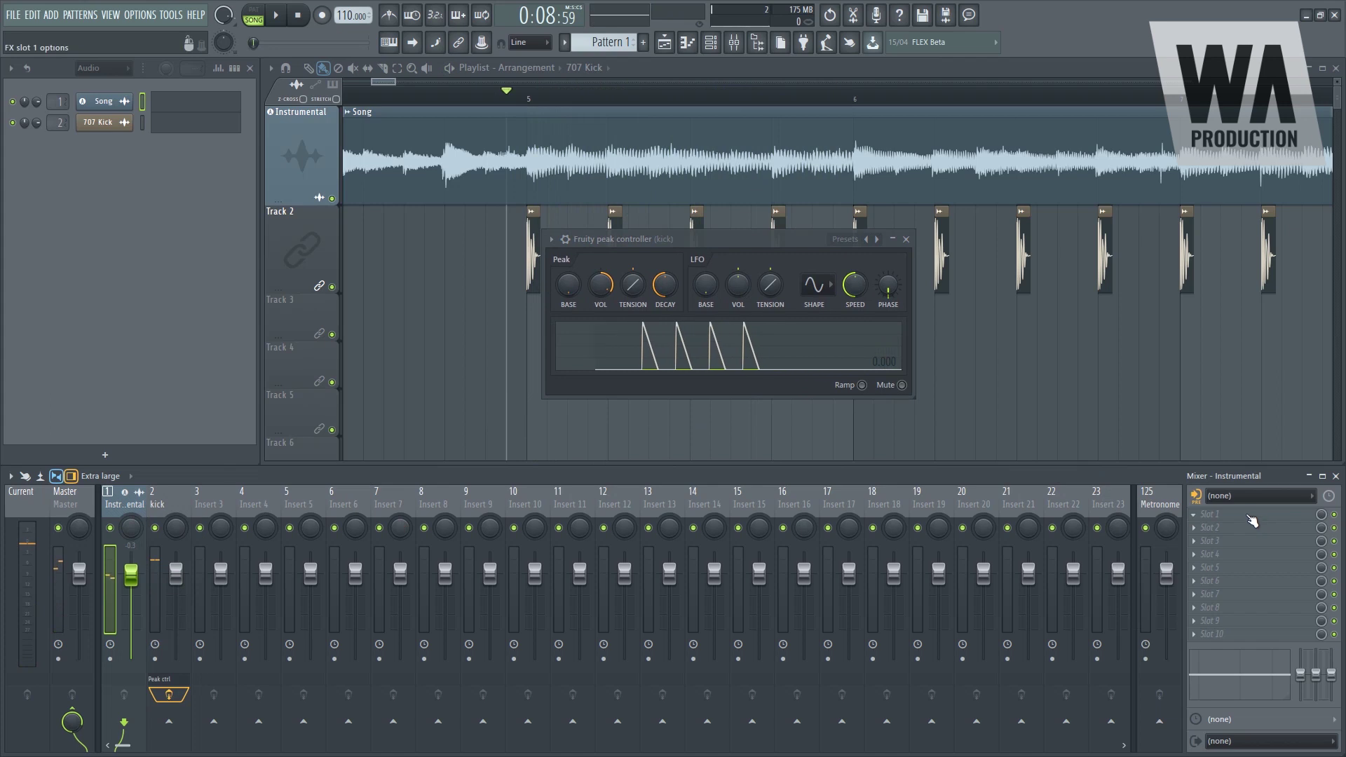
{"action": "left_click", "coordinate": [1211, 514]}
{"action": "mouse_move", "coordinate": [1172, 515]}
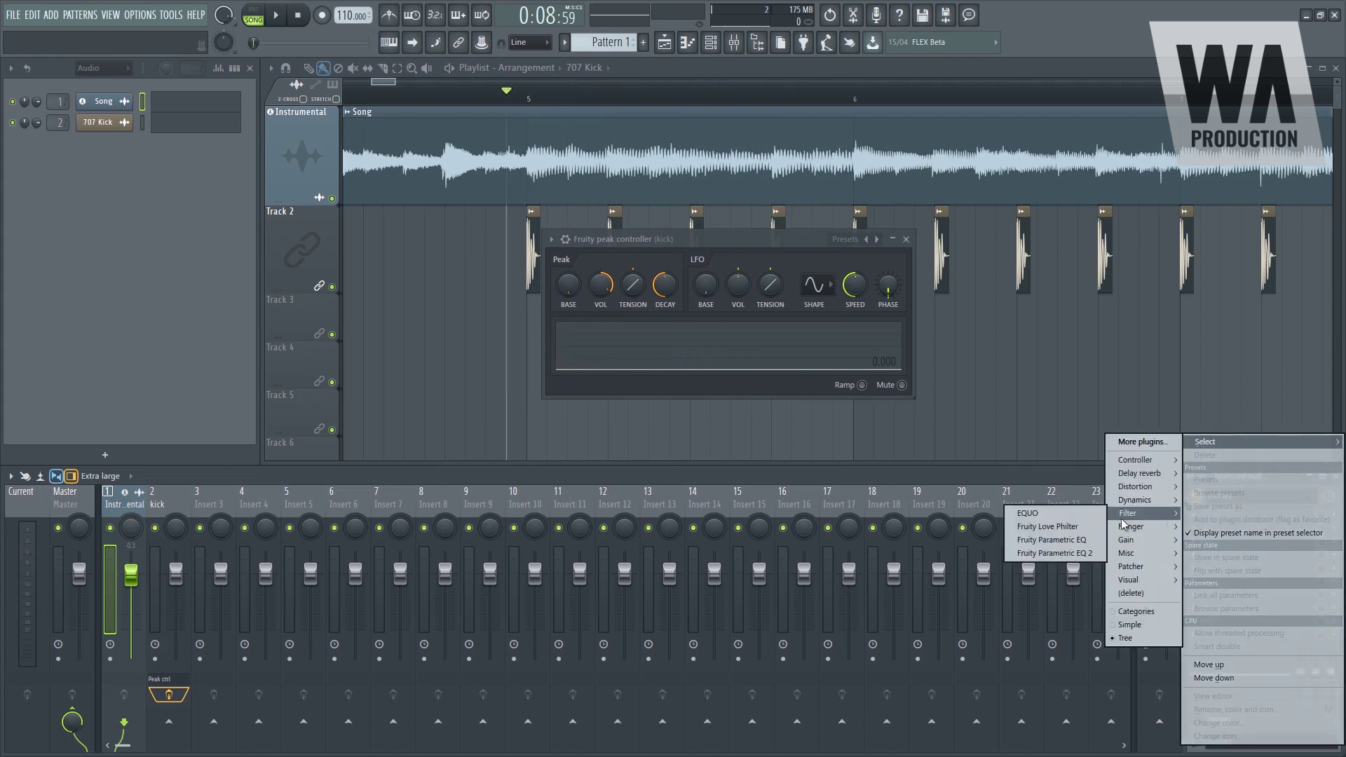
Load Fruity Parametric EQ 2 on the Instrumental insert and arrange the EQ and peak controller windows.
{"action": "left_click", "coordinate": [1054, 554]}
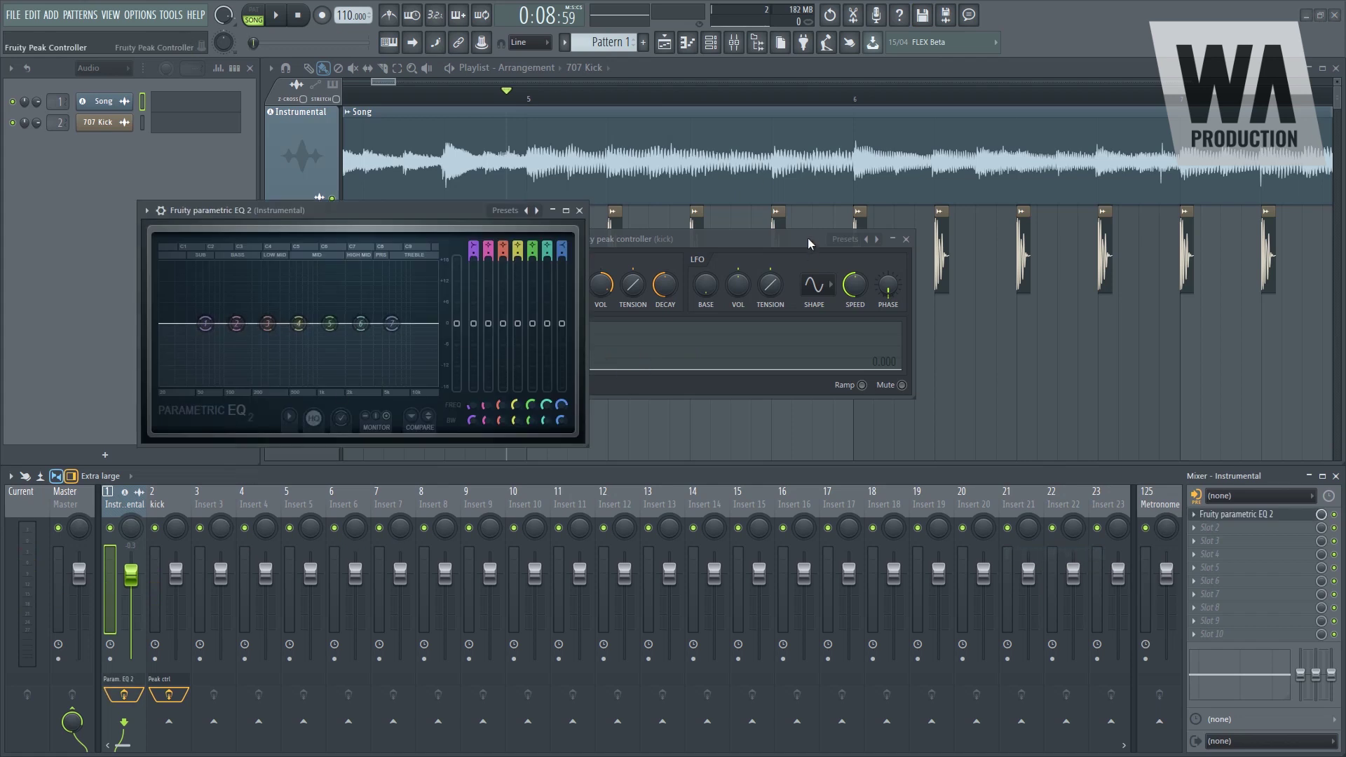
{"action": "left_click_drag", "start_coordinate": [807, 237], "coordinate": [1193, 330]}
{"action": "left_click_drag", "start_coordinate": [584, 446], "coordinate": [841, 610]}
{"action": "left_click_drag", "start_coordinate": [624, 209], "coordinate": [669, 276]}
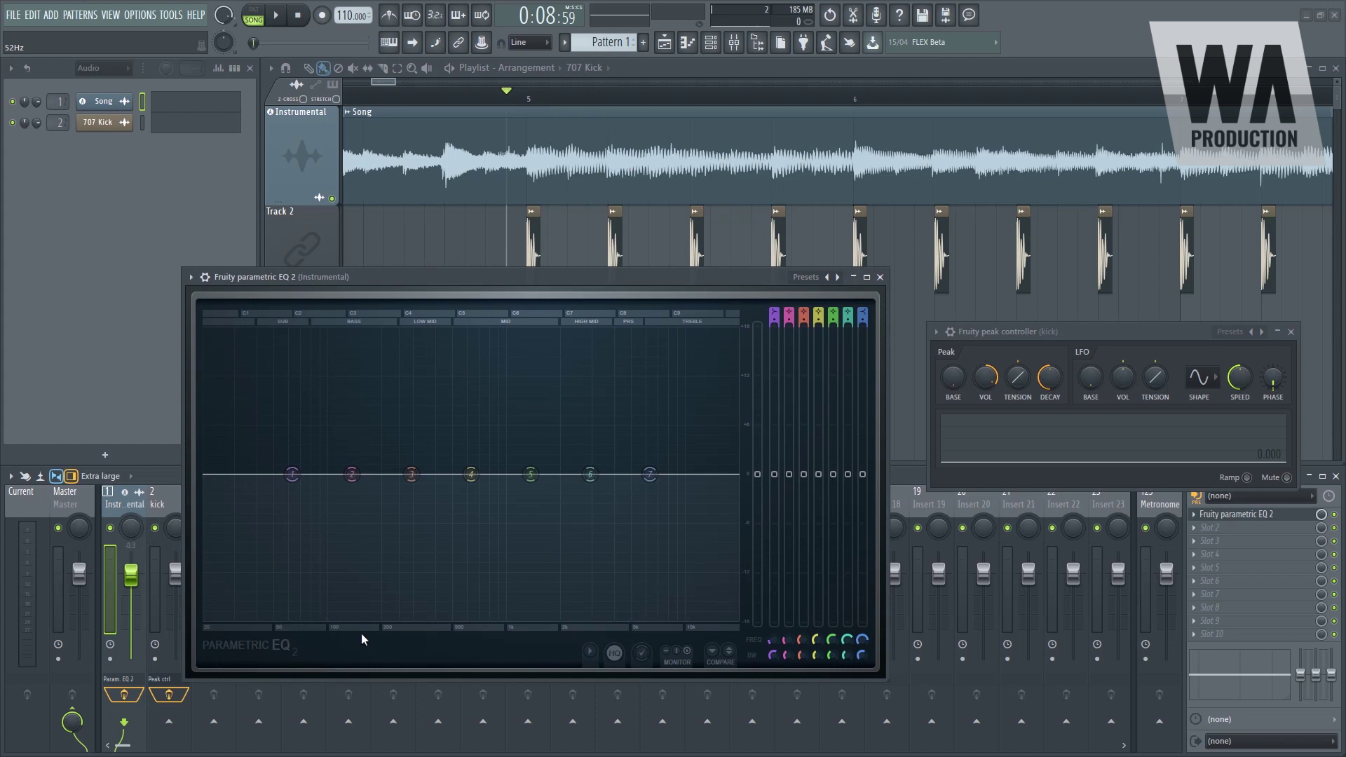
Lift band 2 about 0.6 dB at 138 Hz and audition it briefly.
{"action": "left_click_drag", "start_coordinate": [352, 475], "coordinate": [354, 465]}
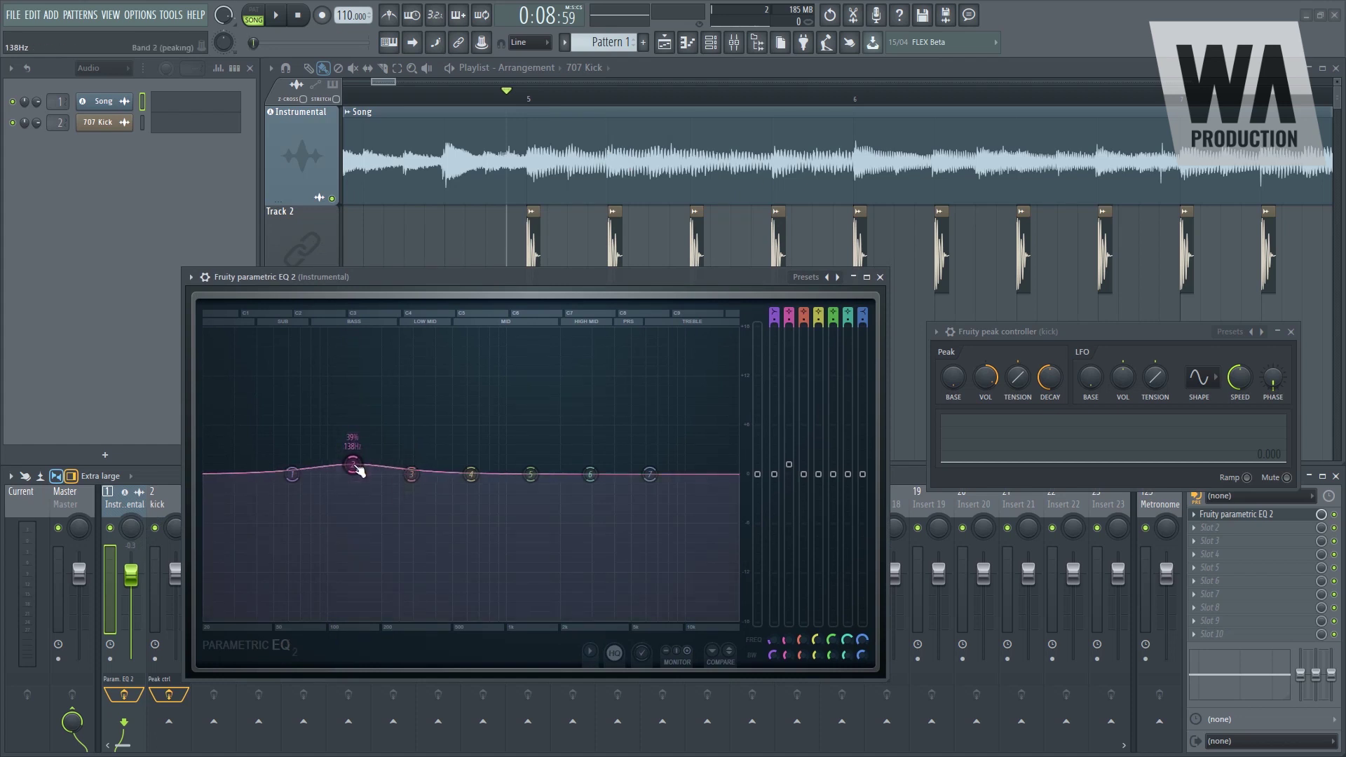
{"action": "key", "text": "space"}
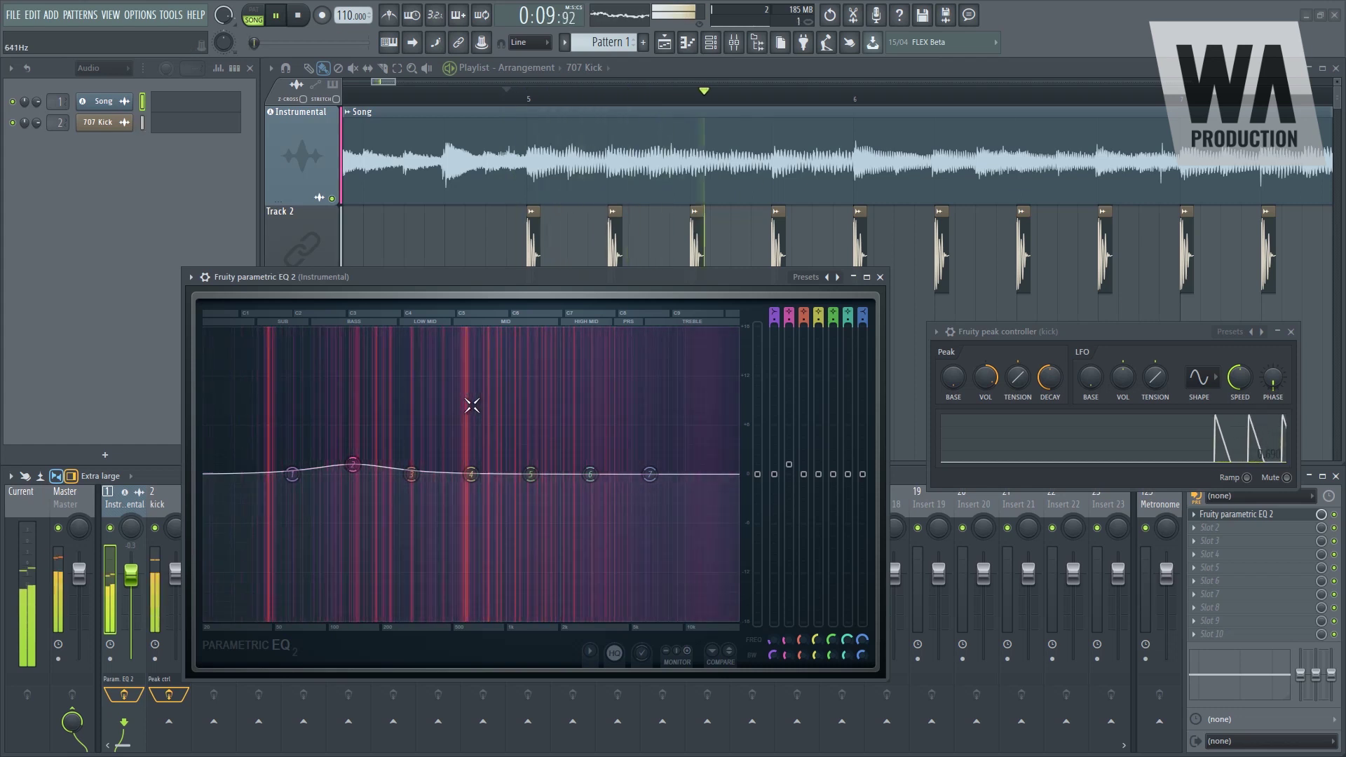
{"action": "key", "text": "space"}
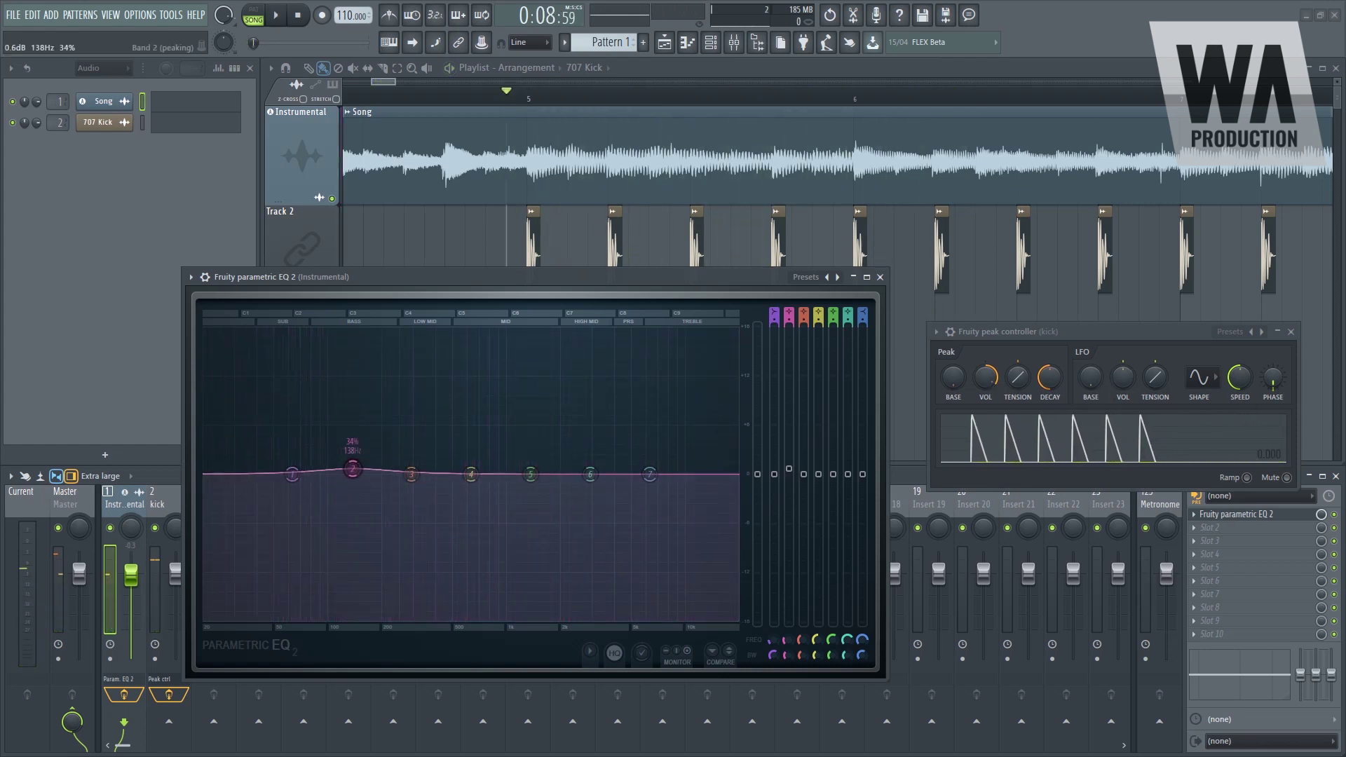
Link band 2's gain to Peak ctrl - Peak+LFO with an Inverted mapping, then test playback.
{"action": "right_click", "coordinate": [789, 473]}
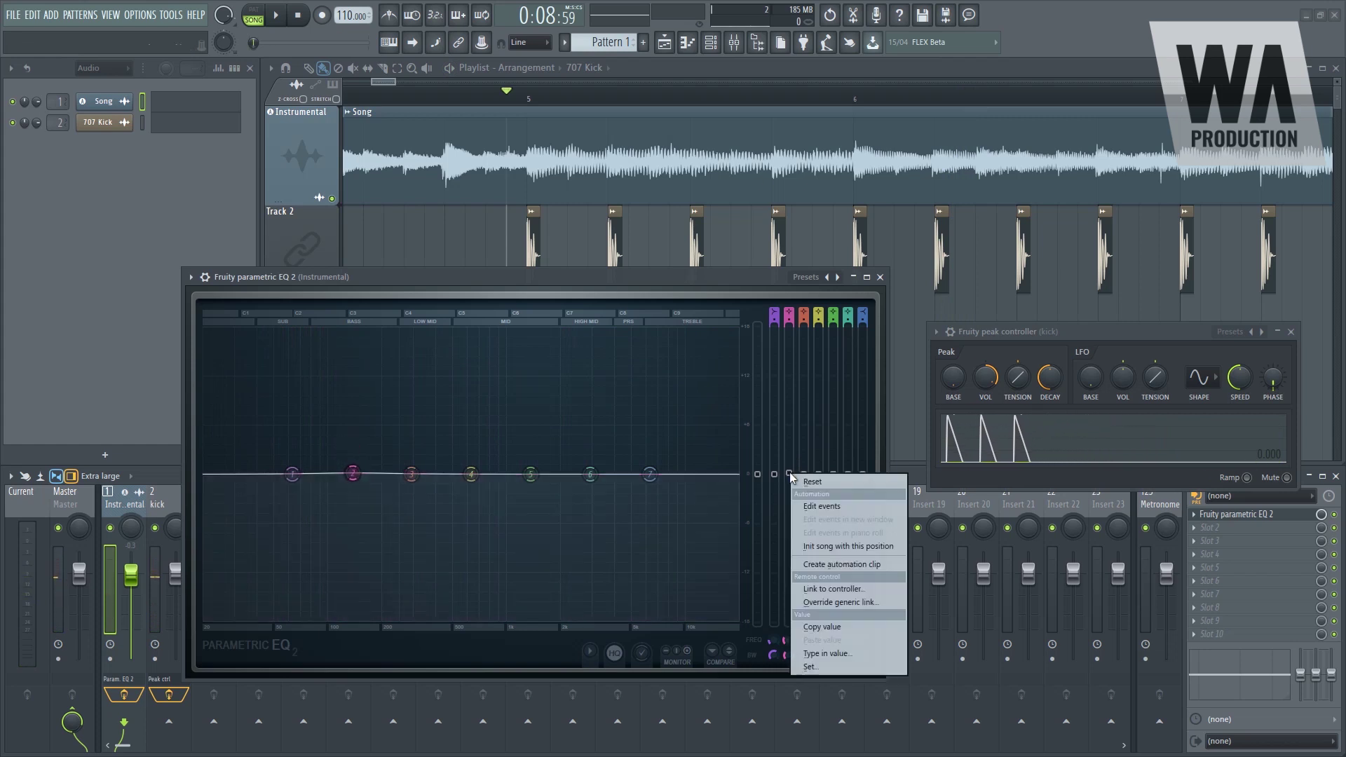
{"action": "left_click", "coordinate": [837, 590]}
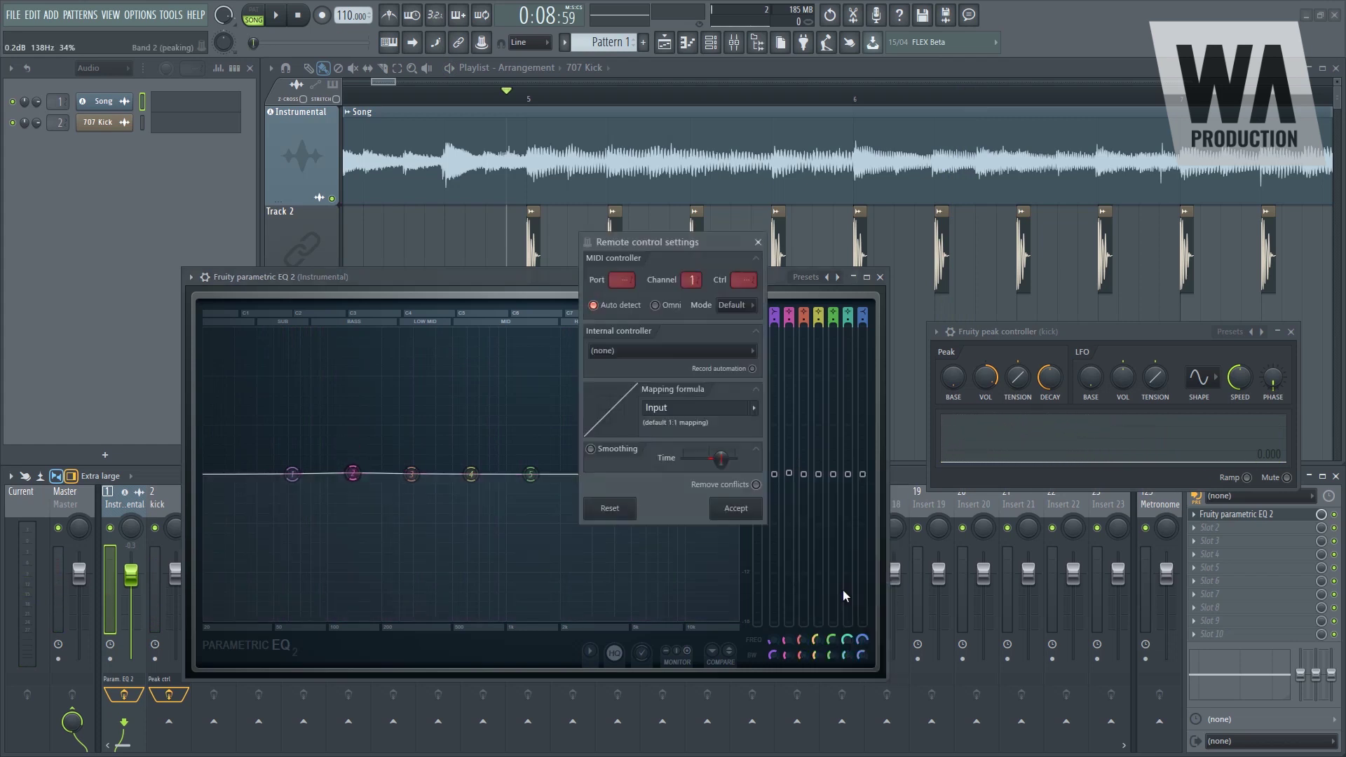
{"action": "left_click", "coordinate": [755, 410]}
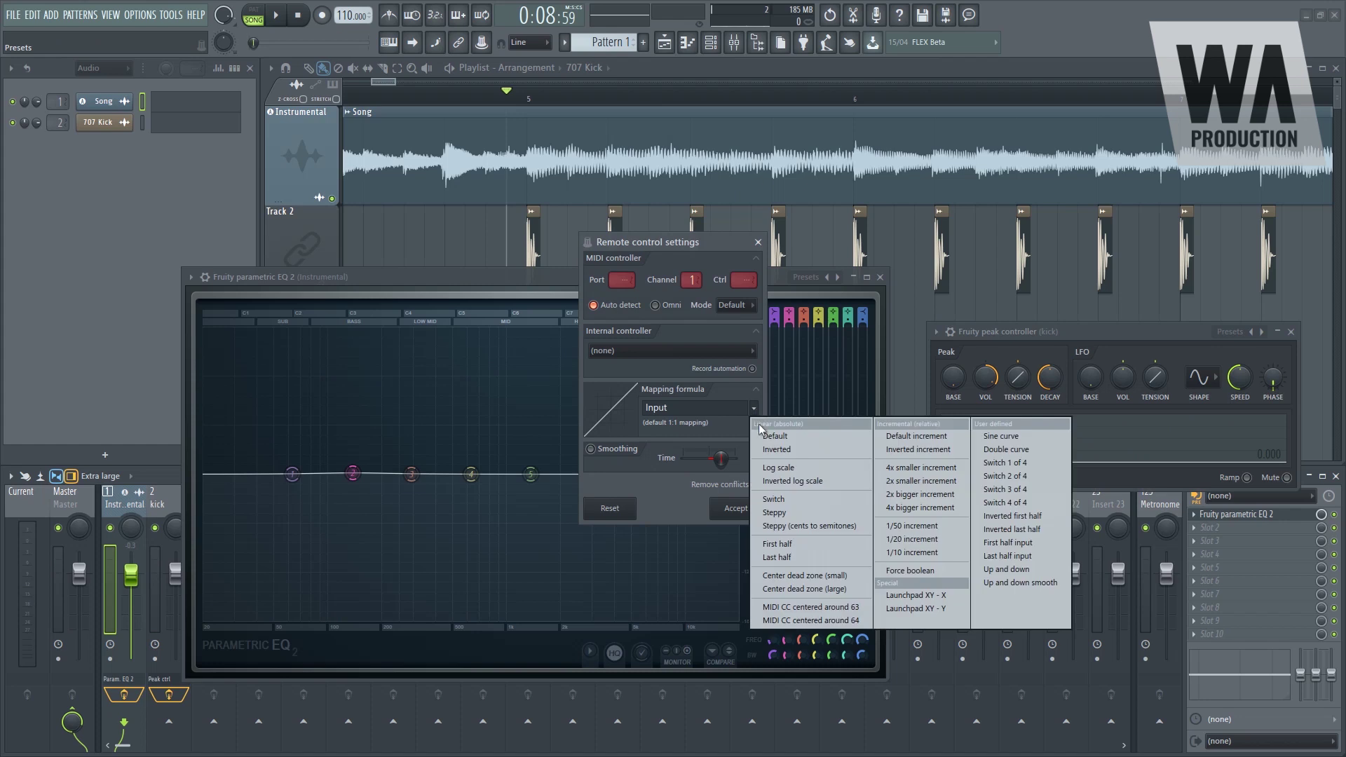
{"action": "left_click", "coordinate": [771, 450]}
{"action": "left_click", "coordinate": [727, 361]}
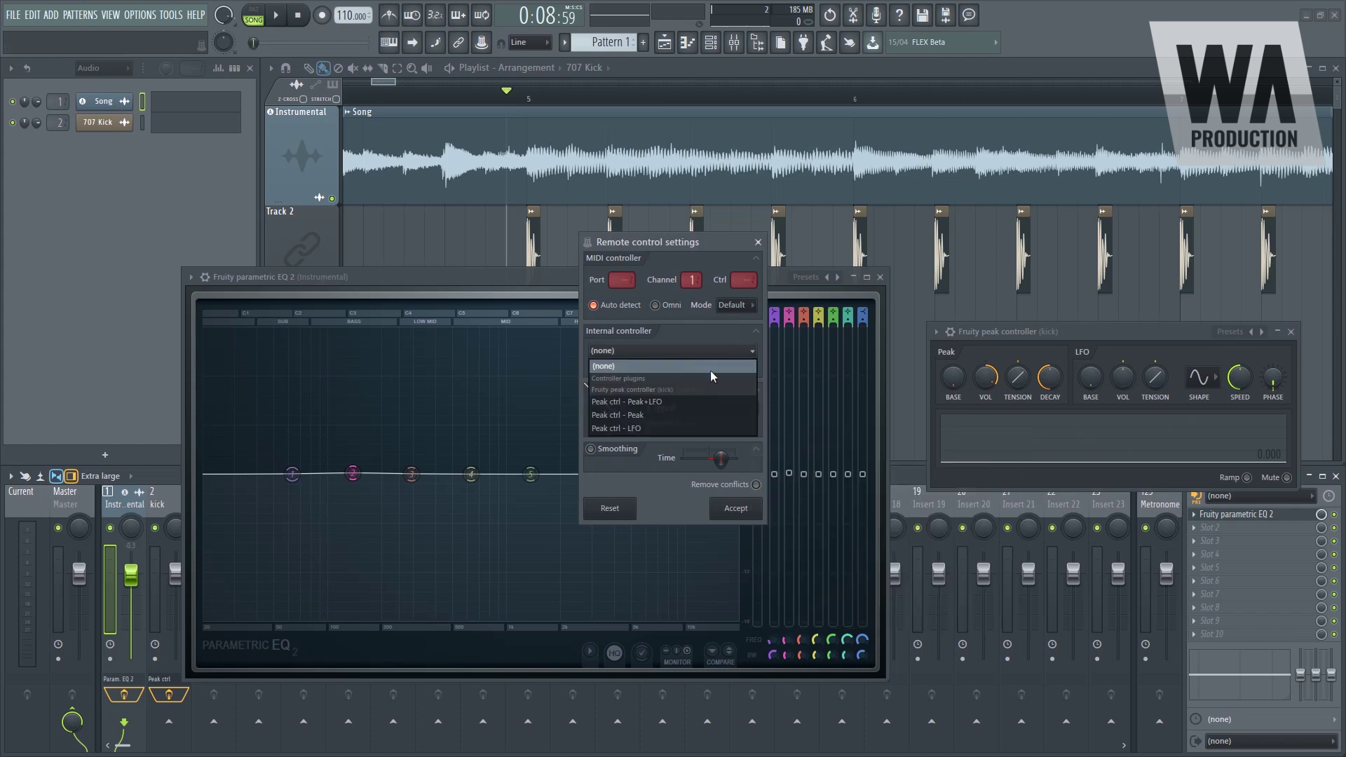
{"action": "left_click", "coordinate": [696, 401]}
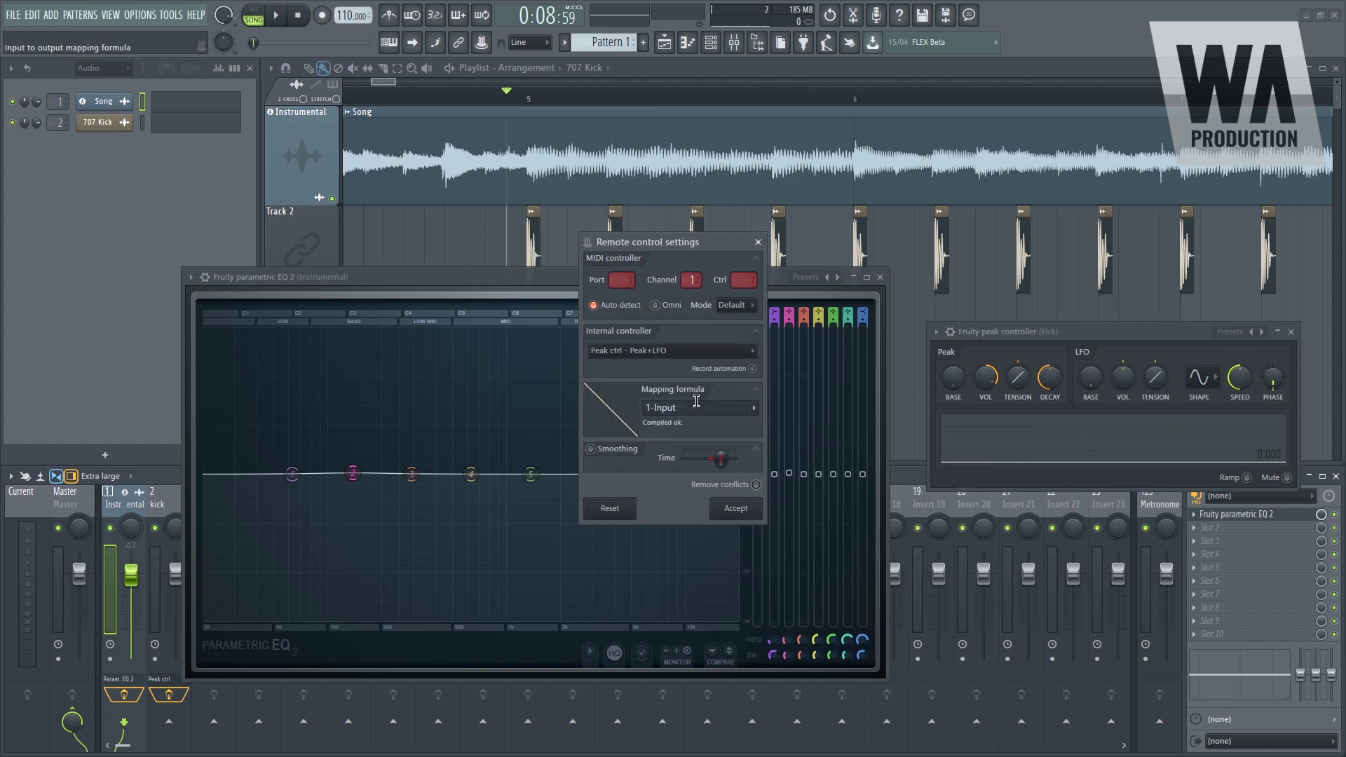
{"action": "left_click", "coordinate": [736, 509]}
{"action": "key", "text": "space"}
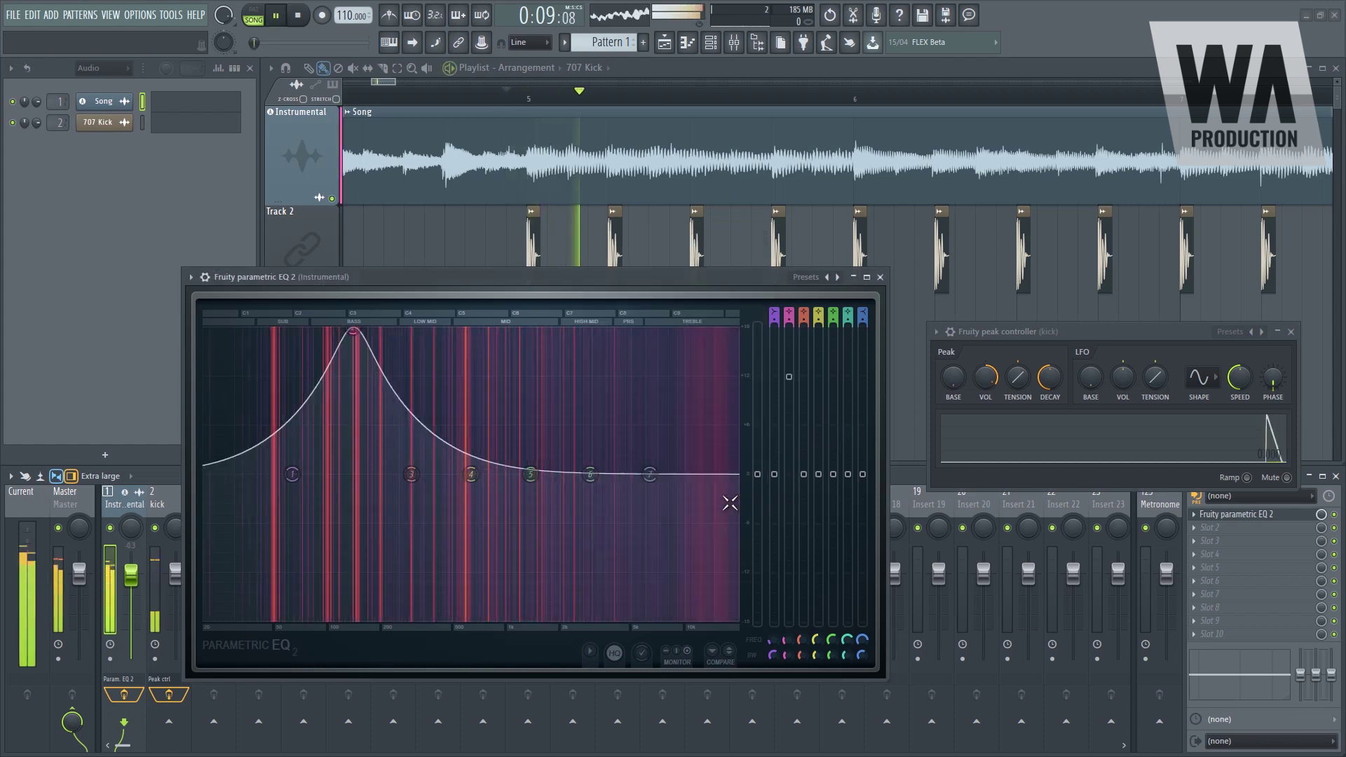
{"action": "key", "text": "space"}
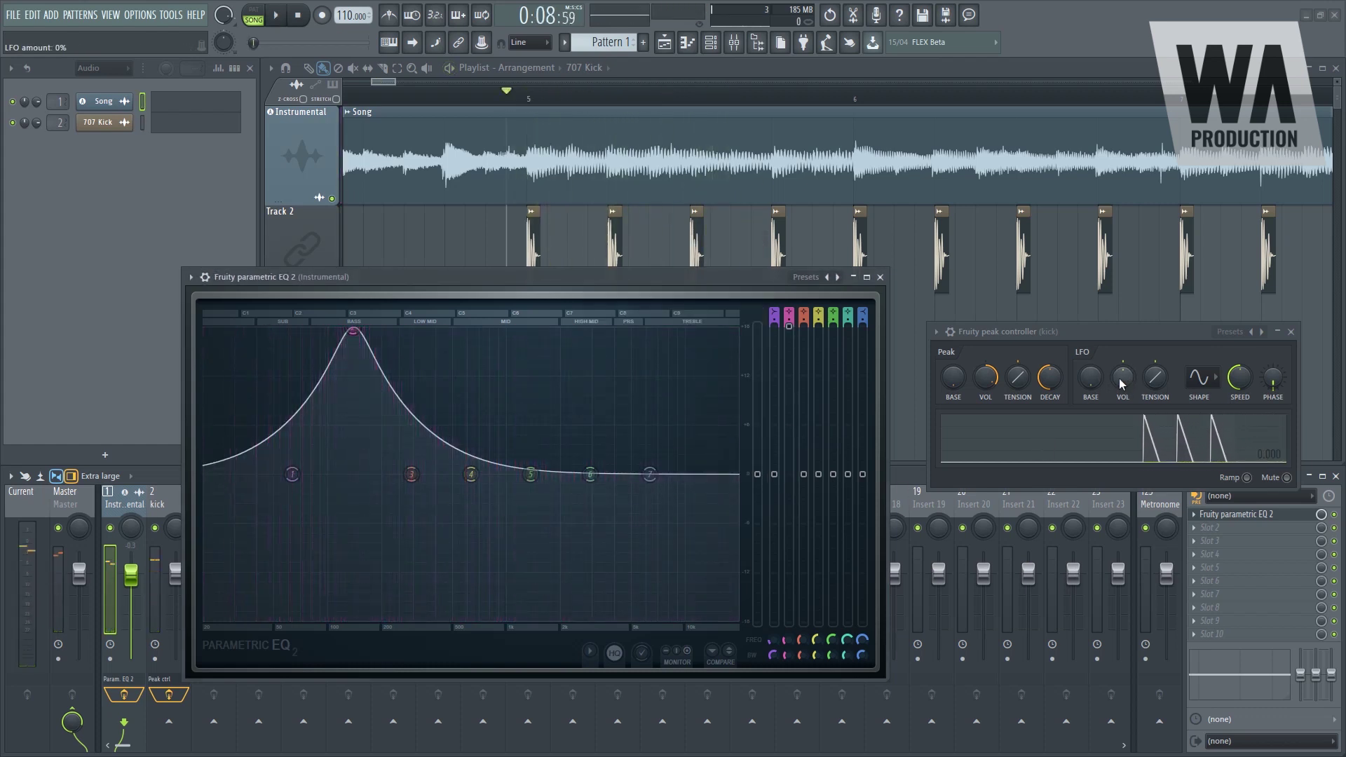
Turn up the peak controller's LFO base and play to watch band 2 dip on each kick, then stop.
{"action": "left_click_drag", "start_coordinate": [1098, 384], "coordinate": [1098, 364]}
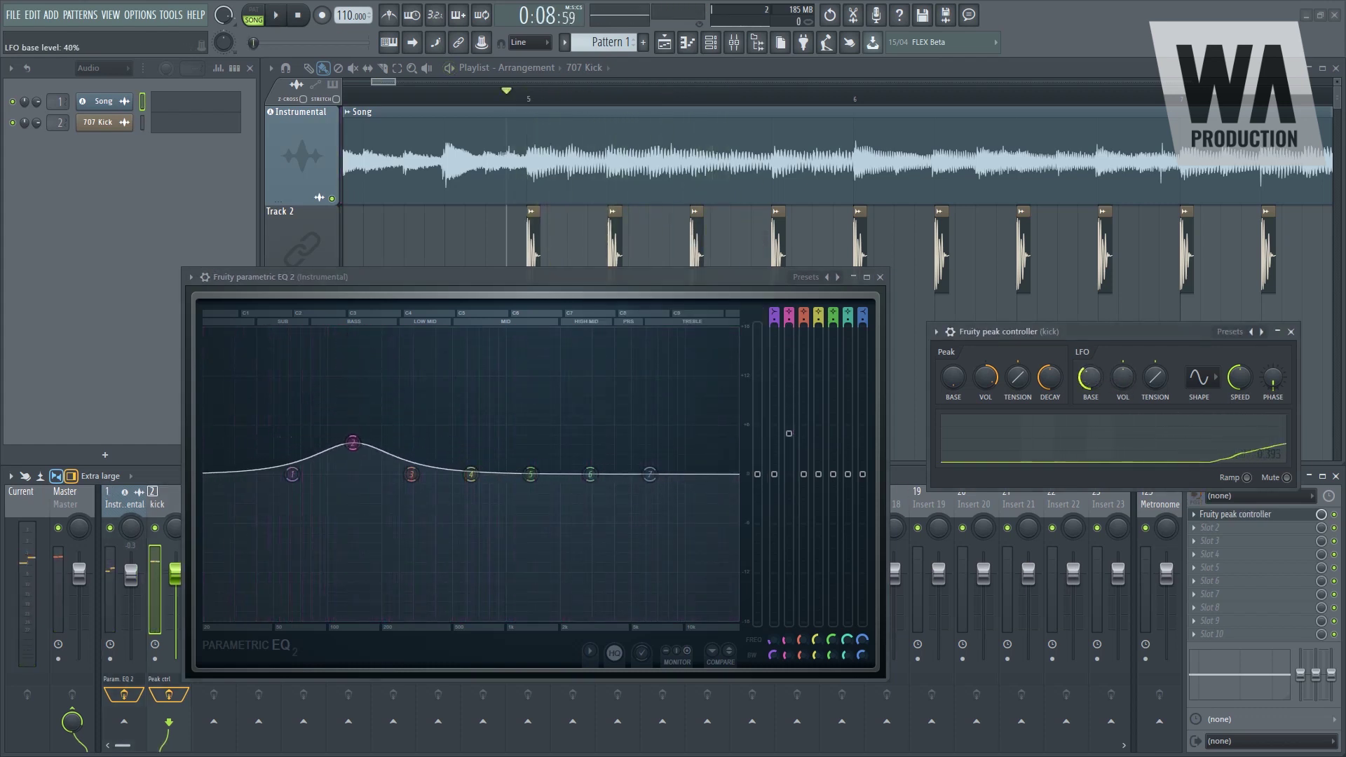
{"action": "key", "text": "space"}
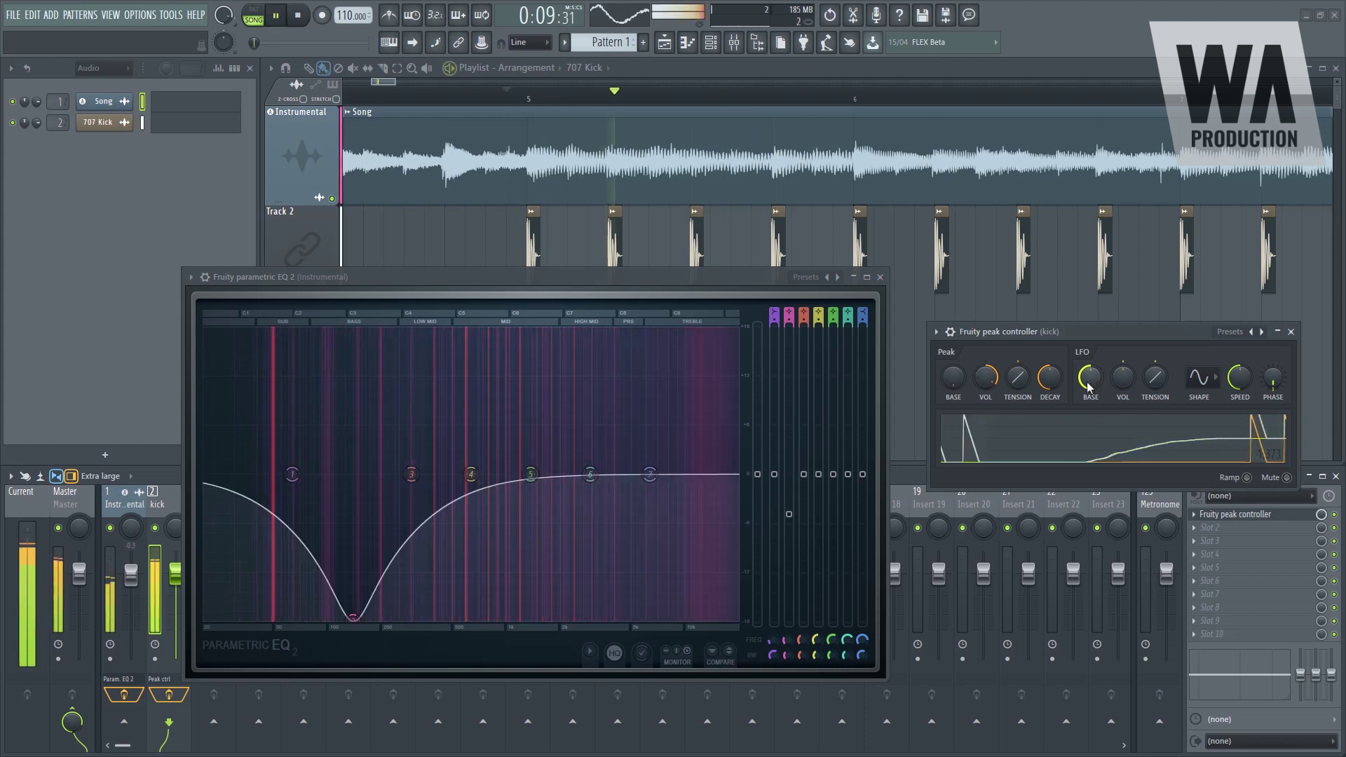
{"action": "scroll", "coordinate": [852, 210], "scroll_direction": "down", "scroll_amount": 4}
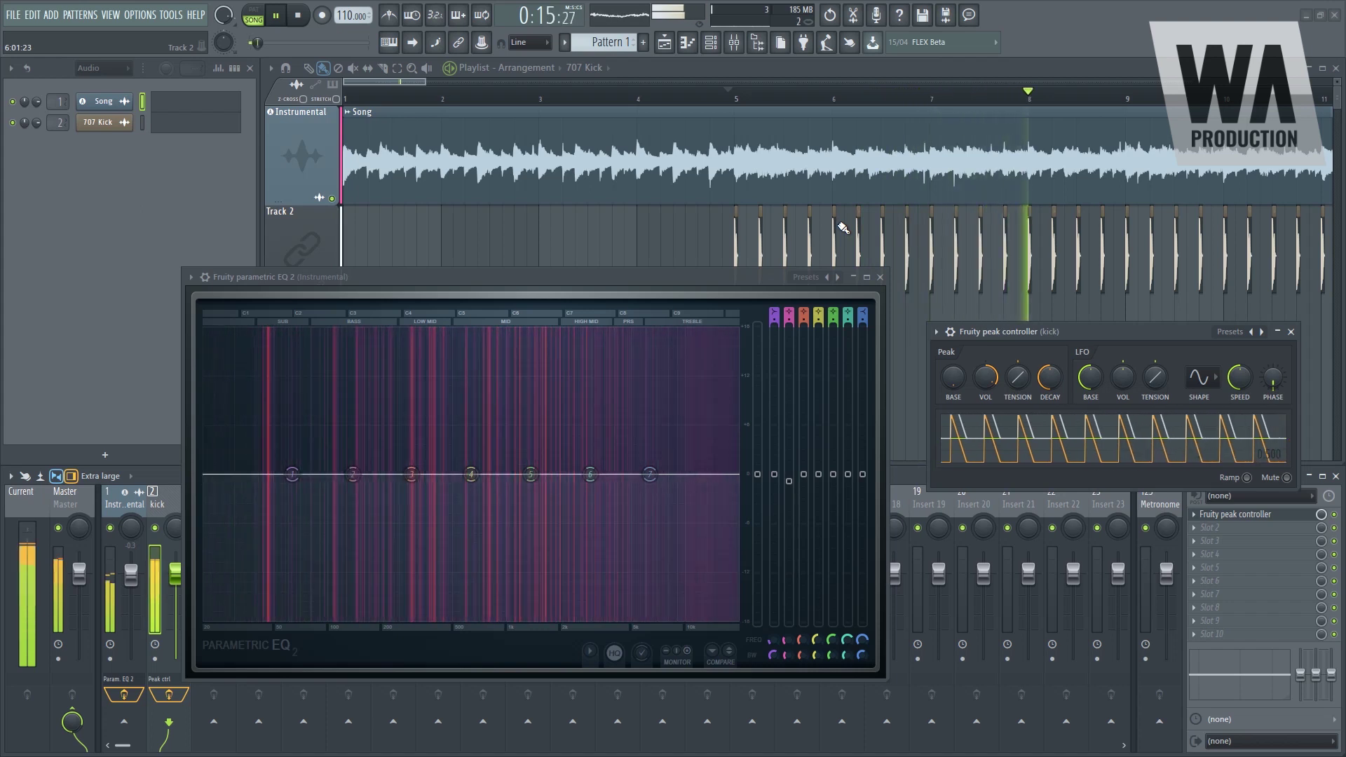
{"action": "scroll", "coordinate": [827, 231], "scroll_direction": "down", "scroll_amount": 3}
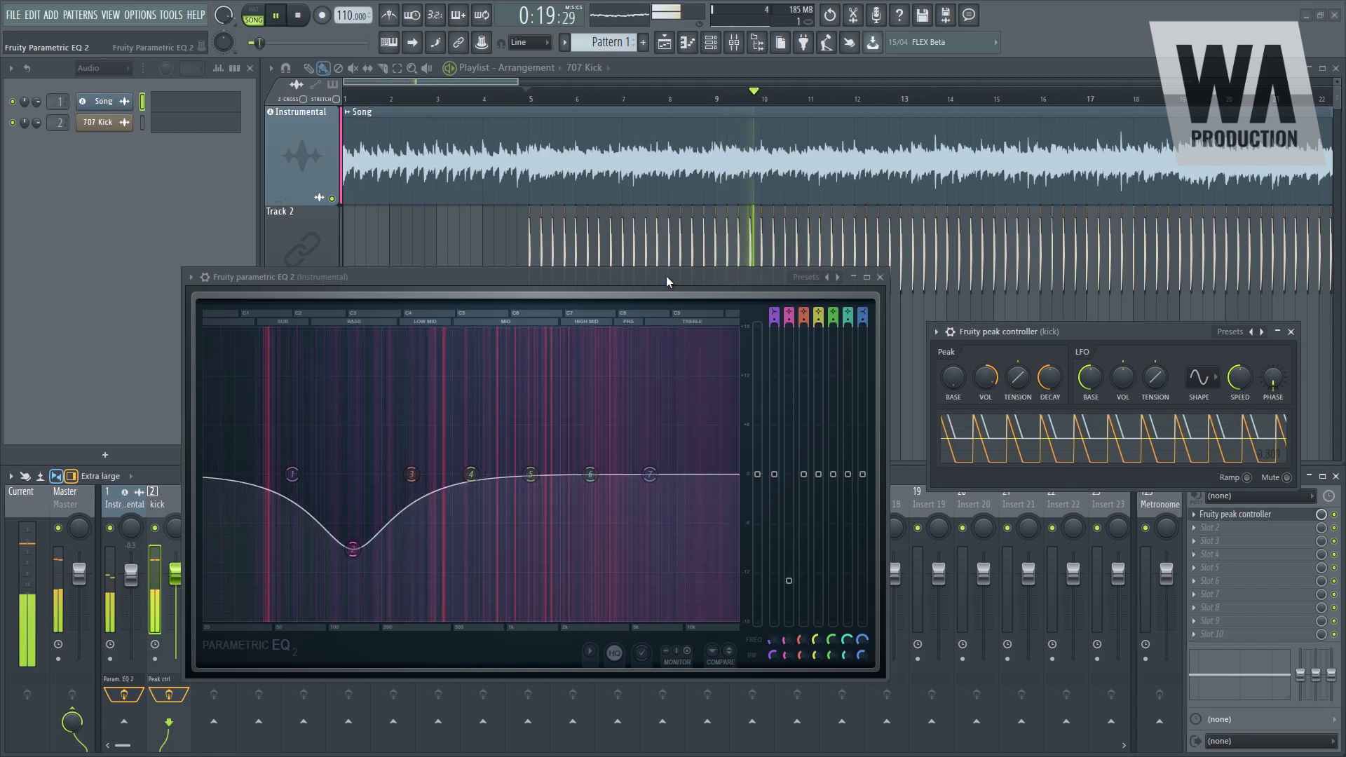
{"action": "left_click_drag", "start_coordinate": [666, 276], "coordinate": [630, 259]}
{"action": "scroll", "coordinate": [983, 248], "scroll_direction": "down", "scroll_amount": 2}
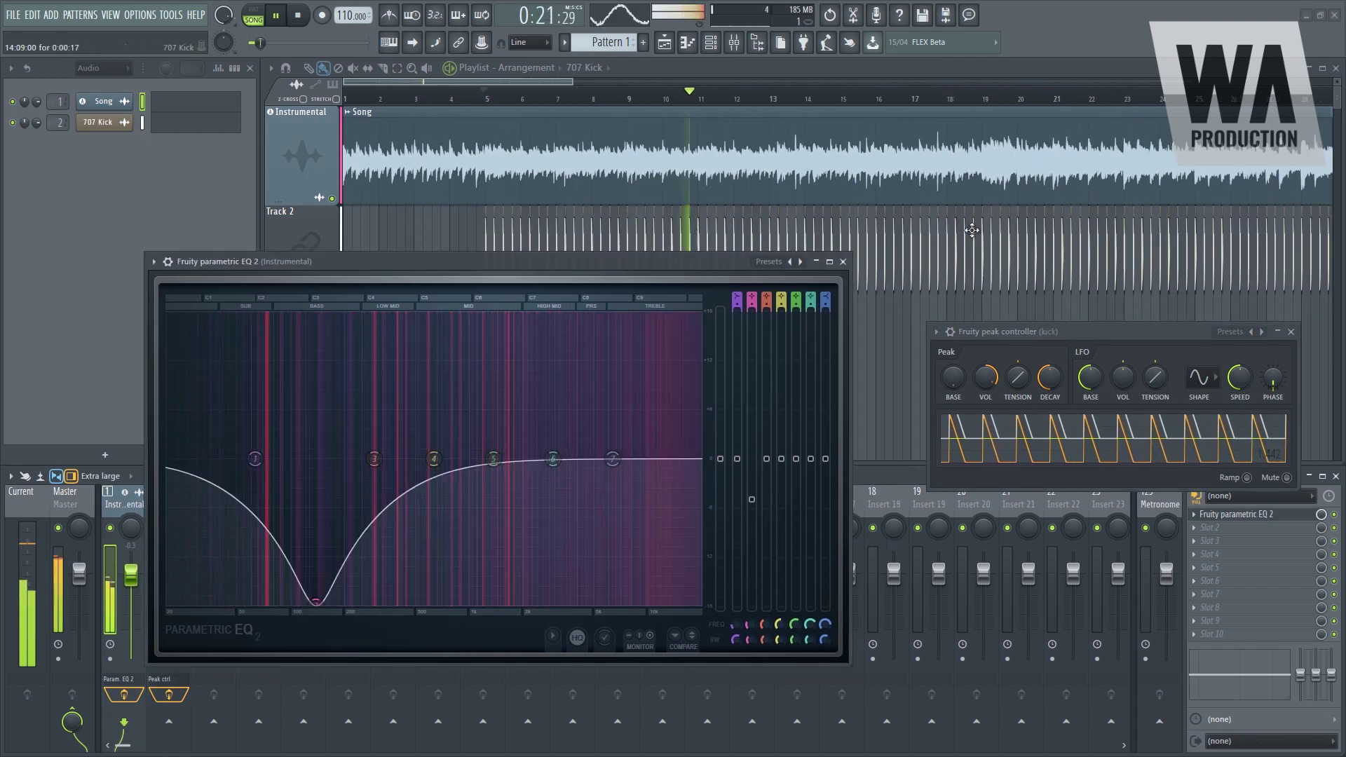
{"action": "left_click", "coordinate": [299, 16]}
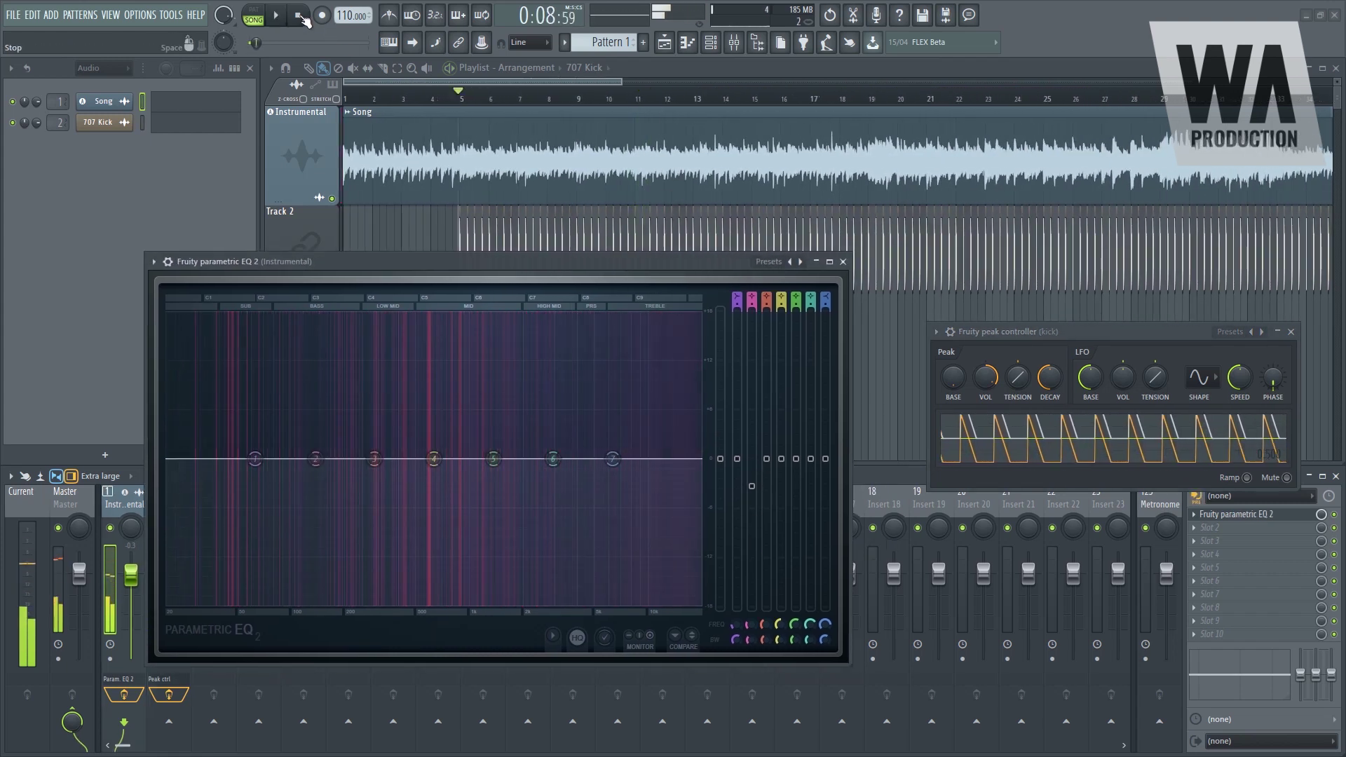